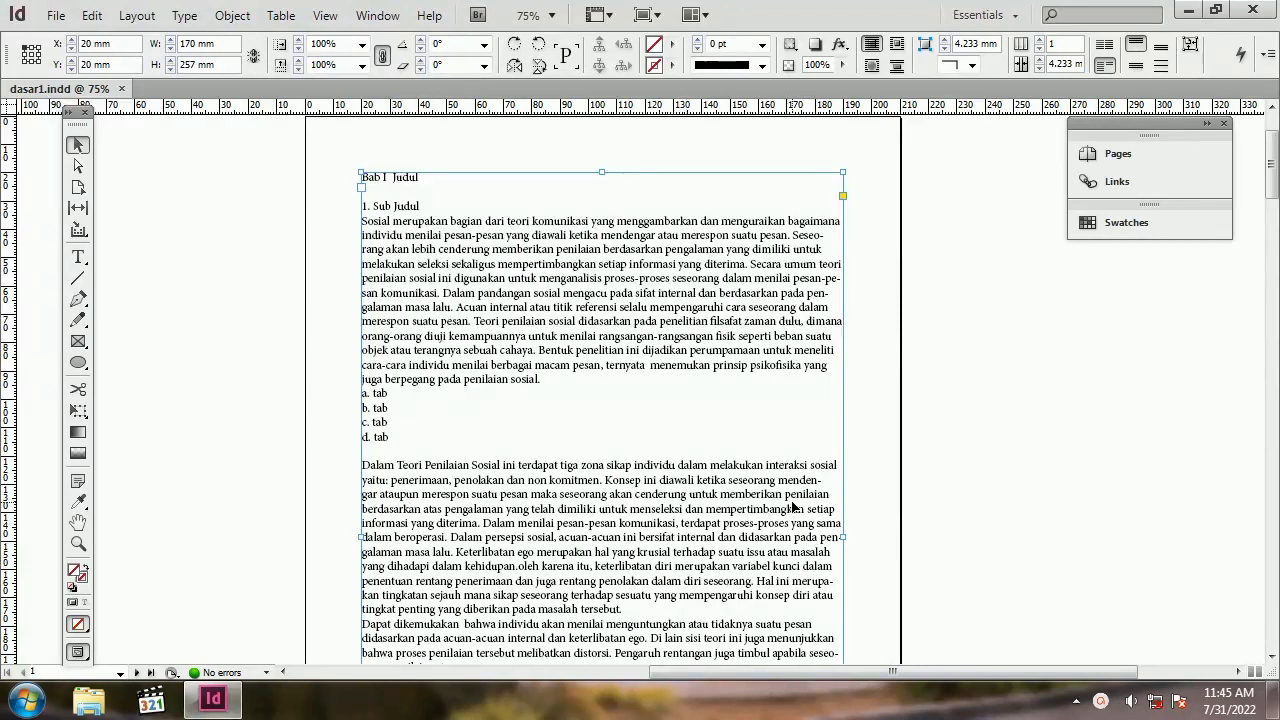
pyautogui.scroll(1, 793, 508)
pyautogui.scroll(-7, 686, 478)
pyautogui.scroll(-3, 683, 477)
pyautogui.scroll(9, 683, 477)
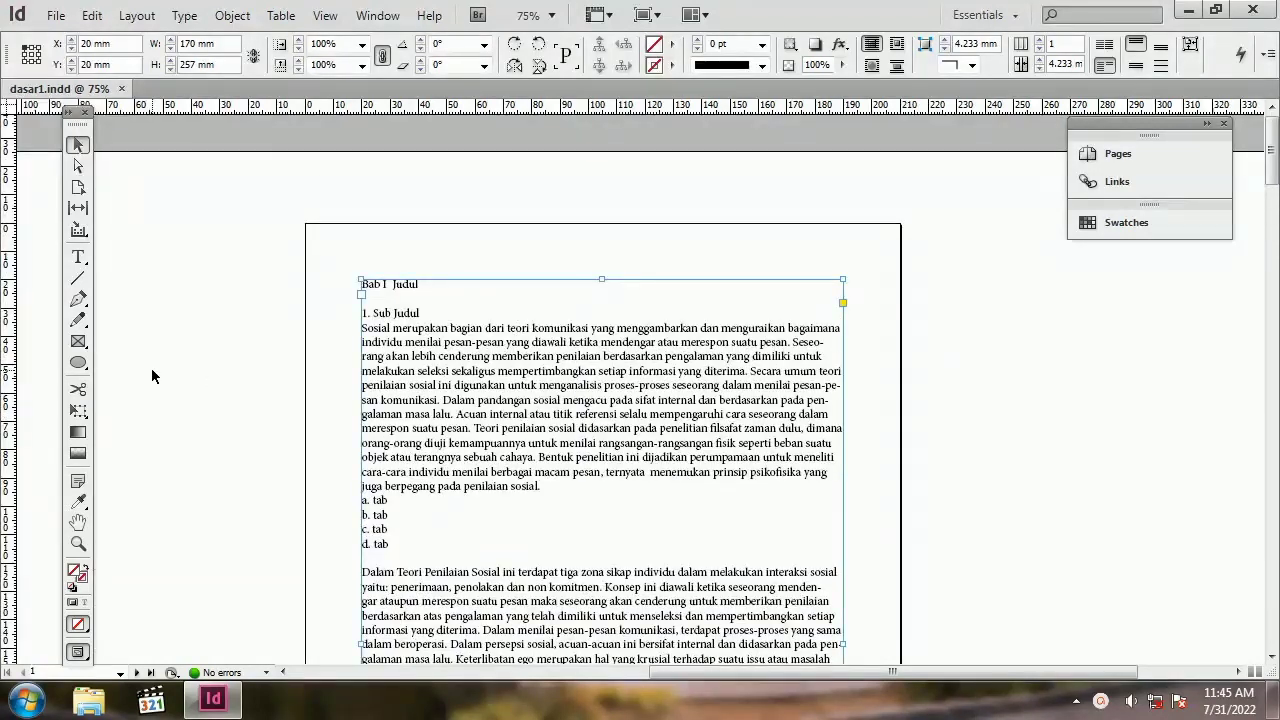
# Step: Set the font style of the "Bab I Judul" heading to Bold
pyautogui.click(78, 258)
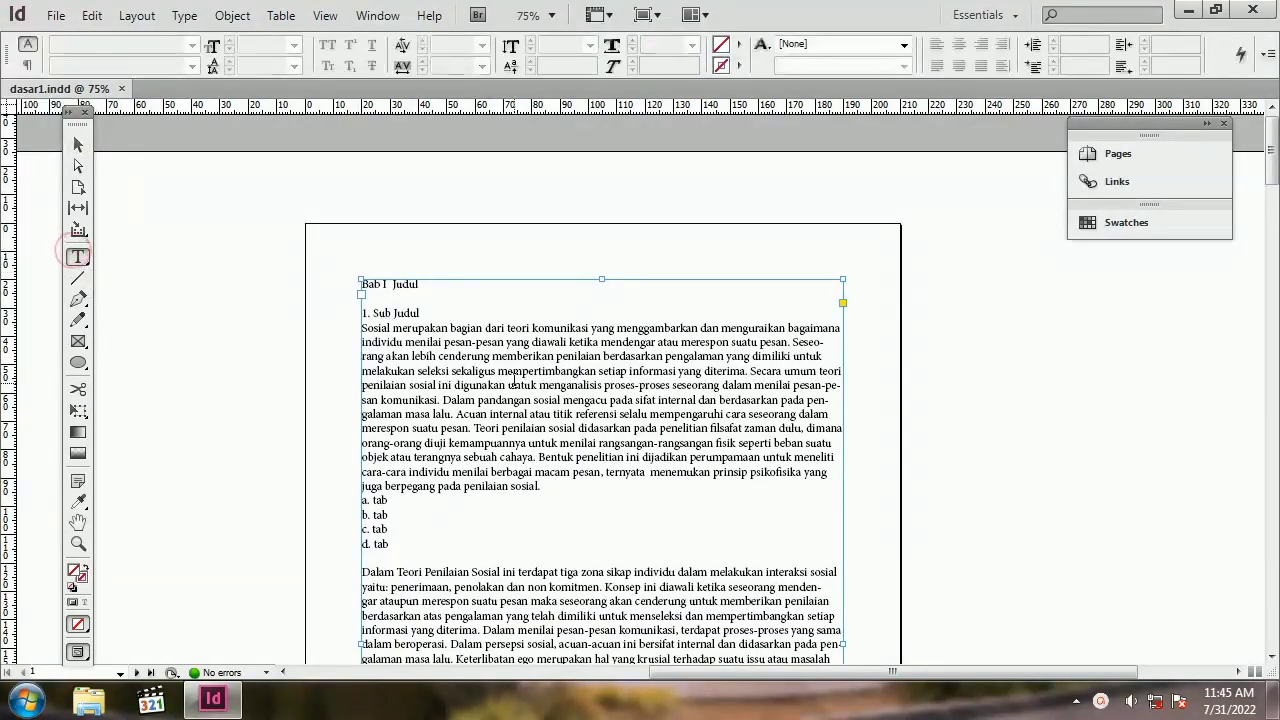
pyautogui.click(420, 379)
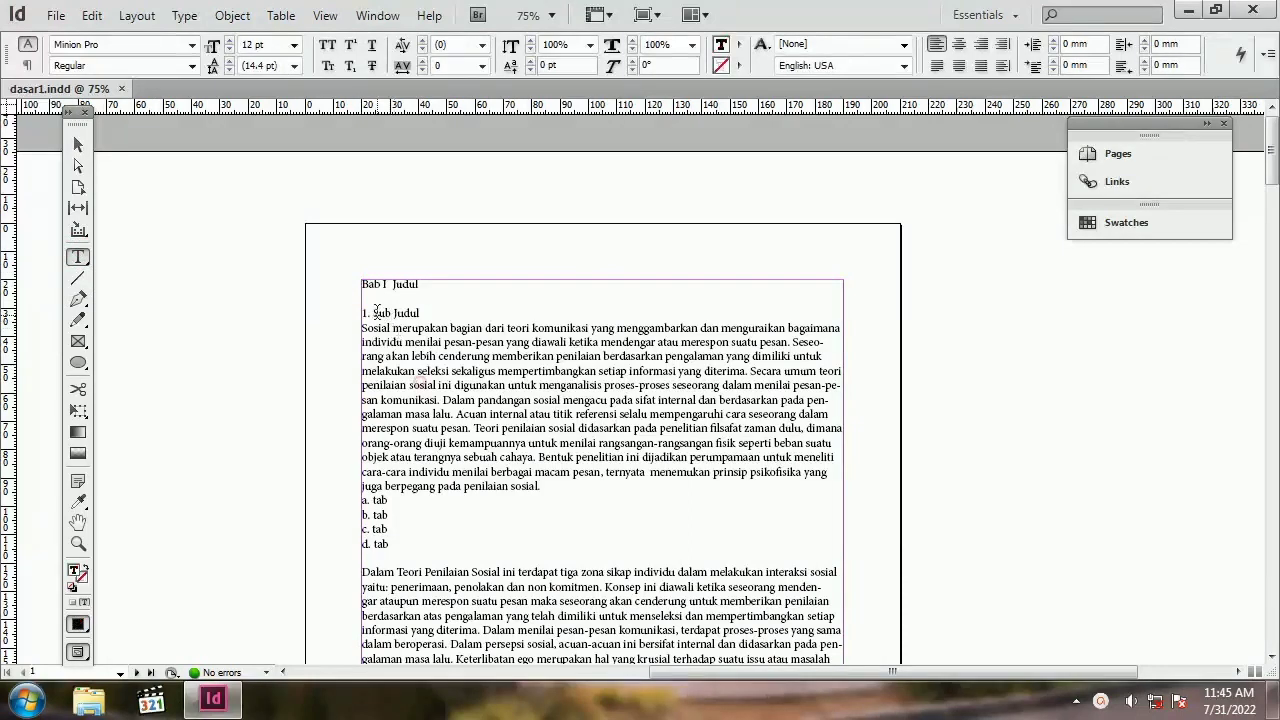
pyautogui.tripleClick(426, 289)
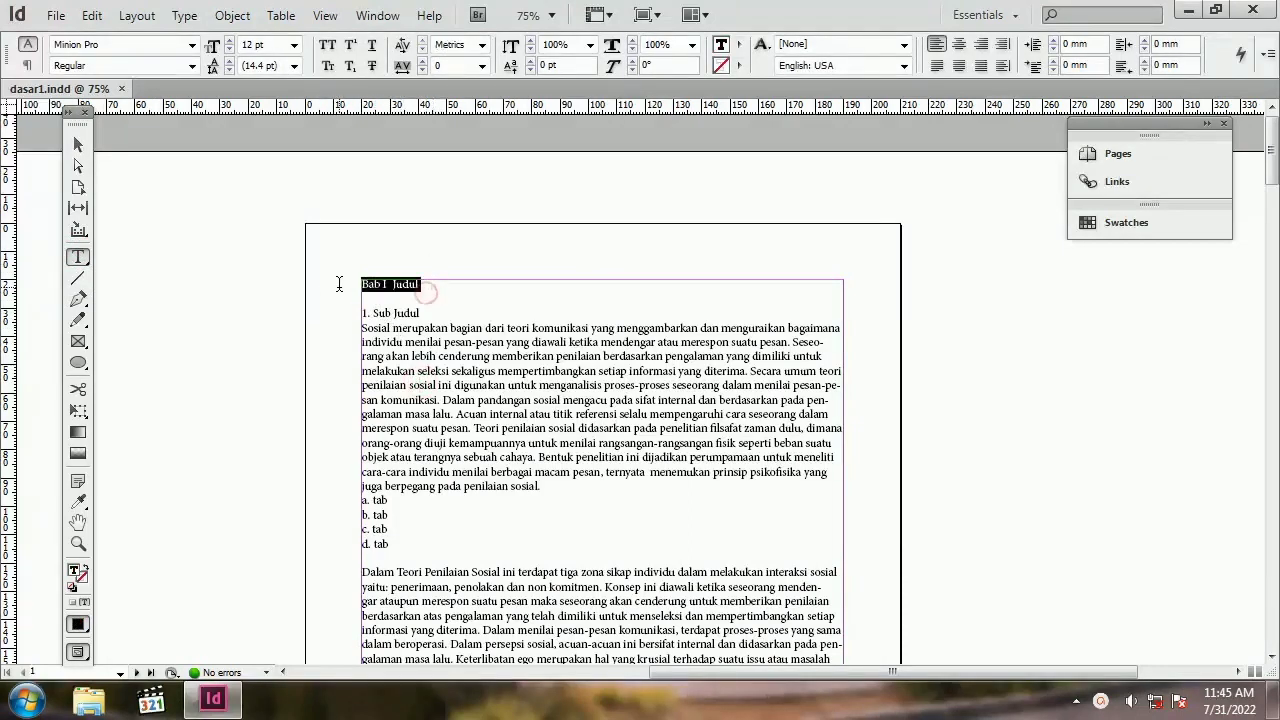
pyautogui.click(191, 46)
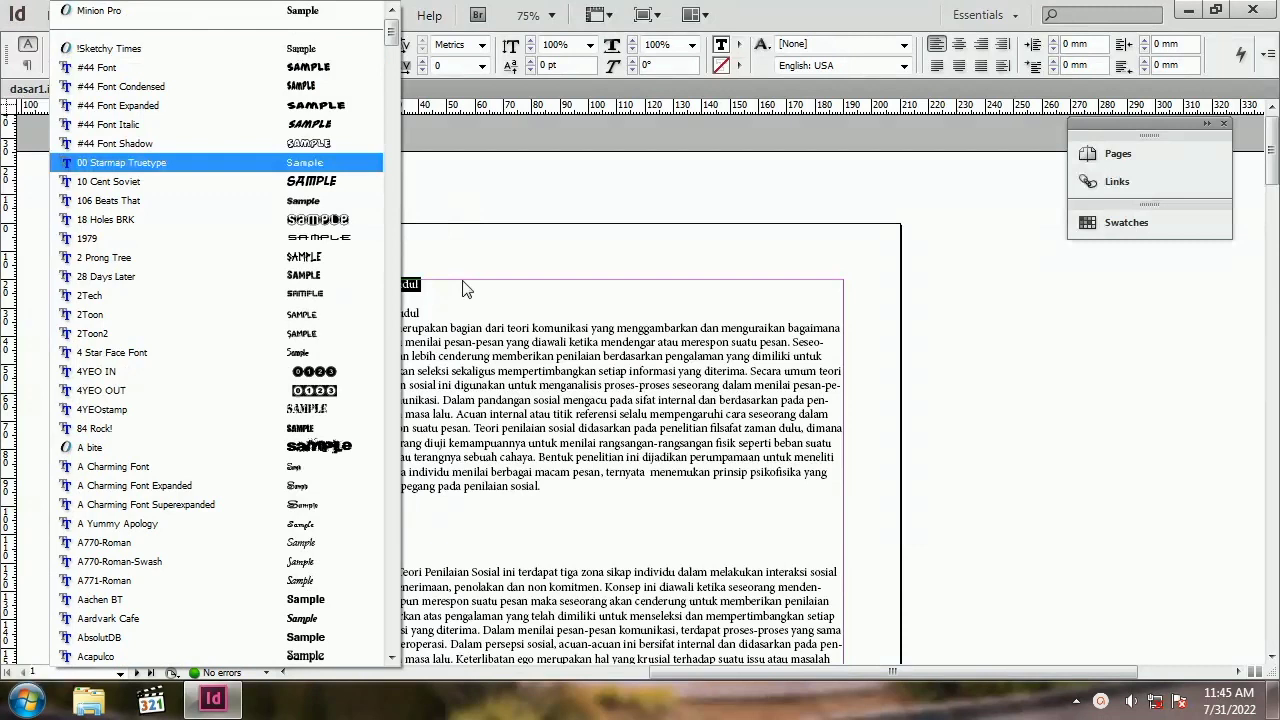
pyautogui.click(455, 297)
pyautogui.click(191, 65)
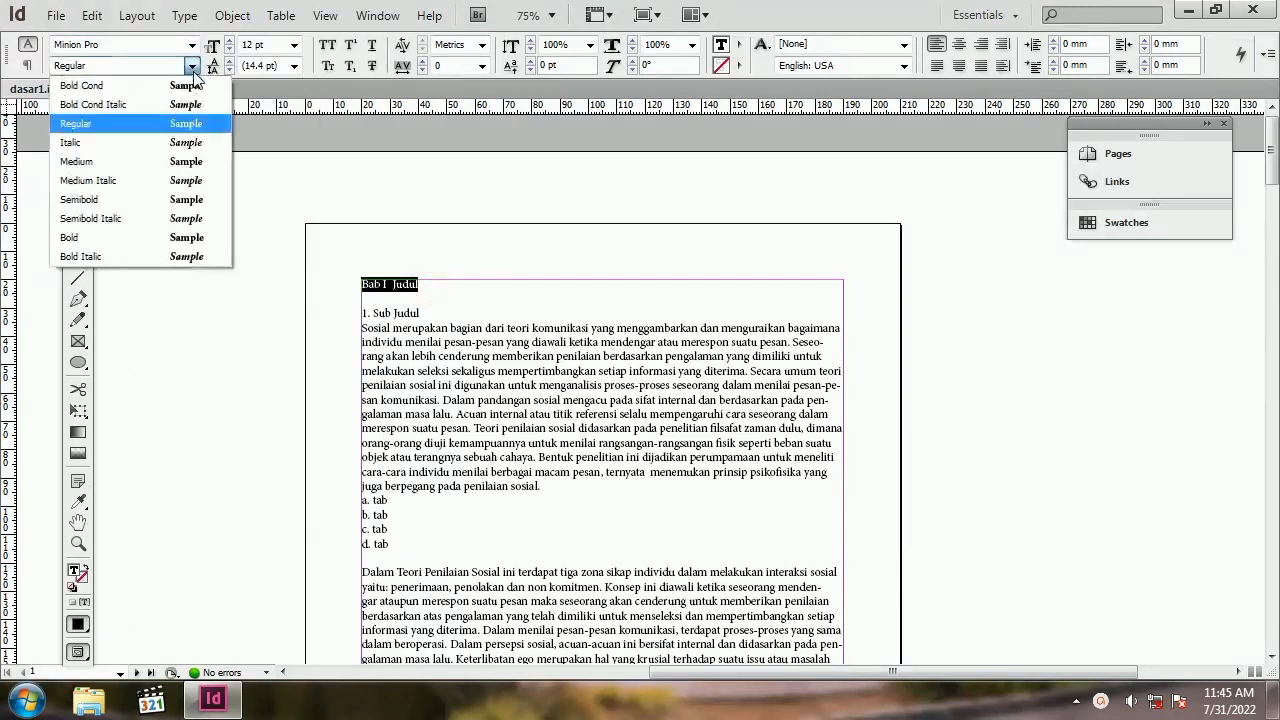
pyautogui.click(122, 238)
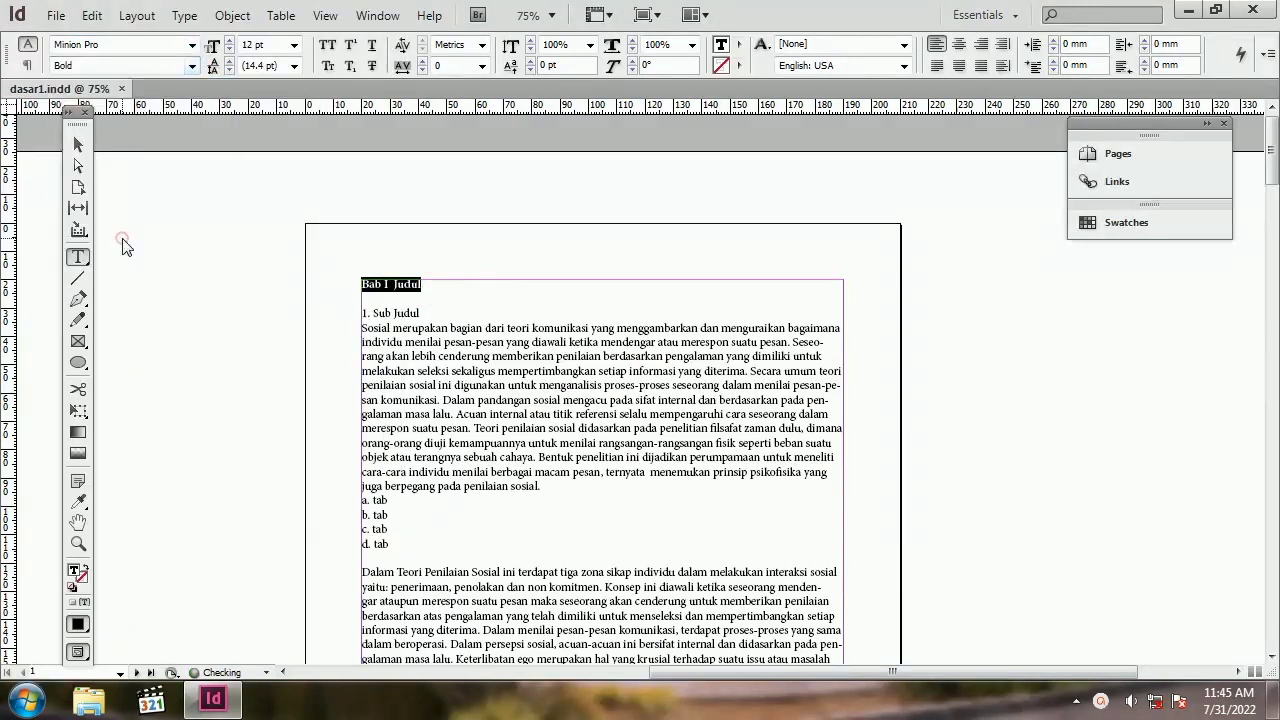
# Step: Try centering the "Bab I Judul" heading, and undo the alignment change
pyautogui.click(958, 44)
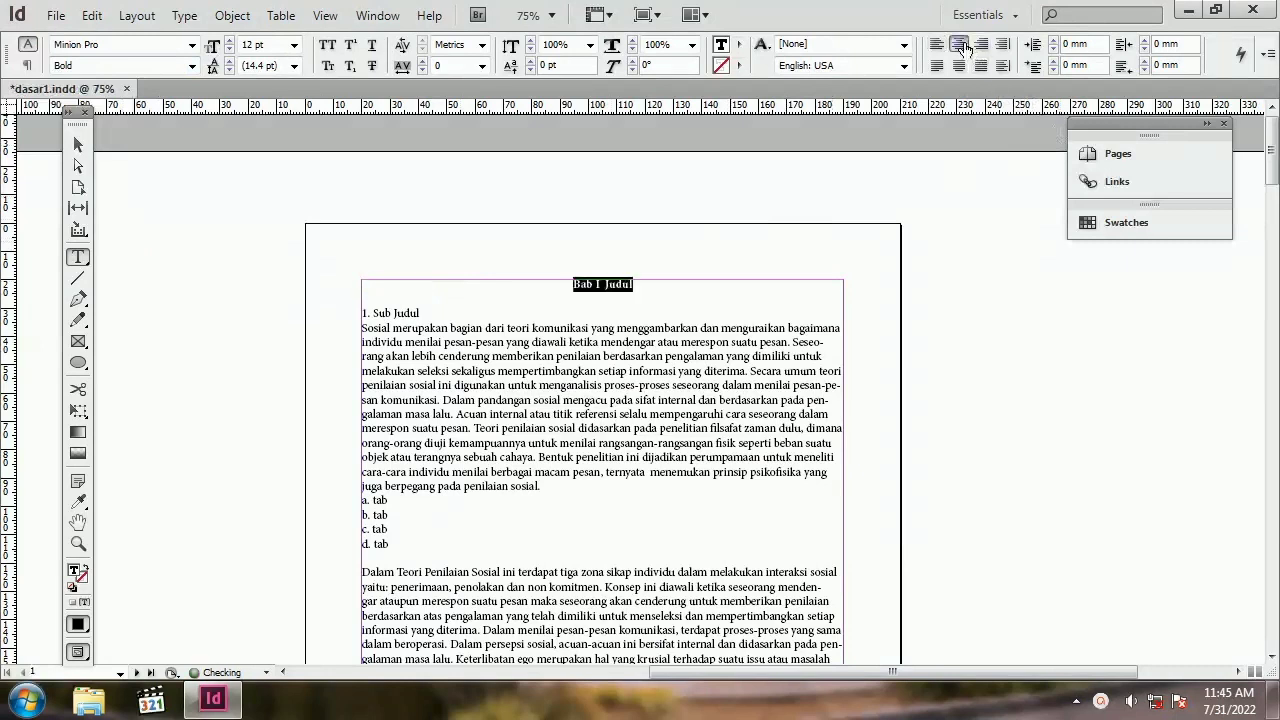
pyautogui.click(627, 376)
pyautogui.click(590, 281)
pyautogui.hotkey('ctrl', 'z')
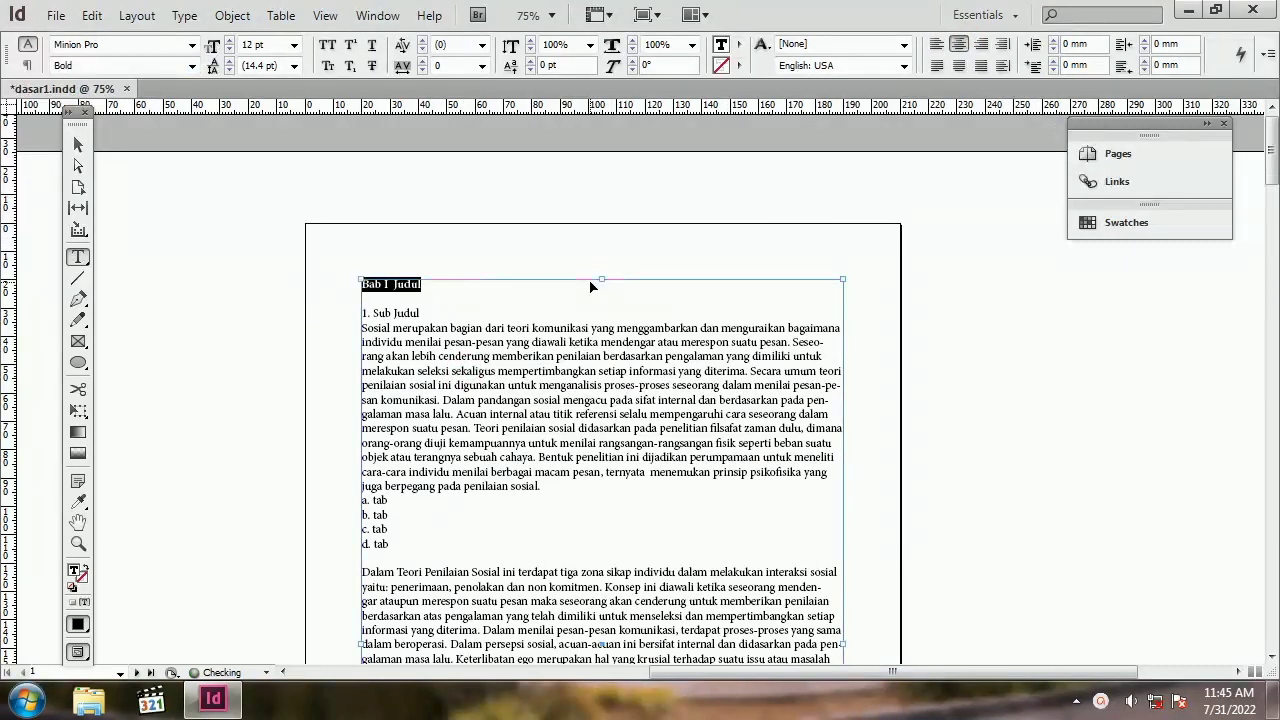
# Step: Try justifying the first body paragraph with its last line aligned left, and undo the justification
pyautogui.click(583, 386)
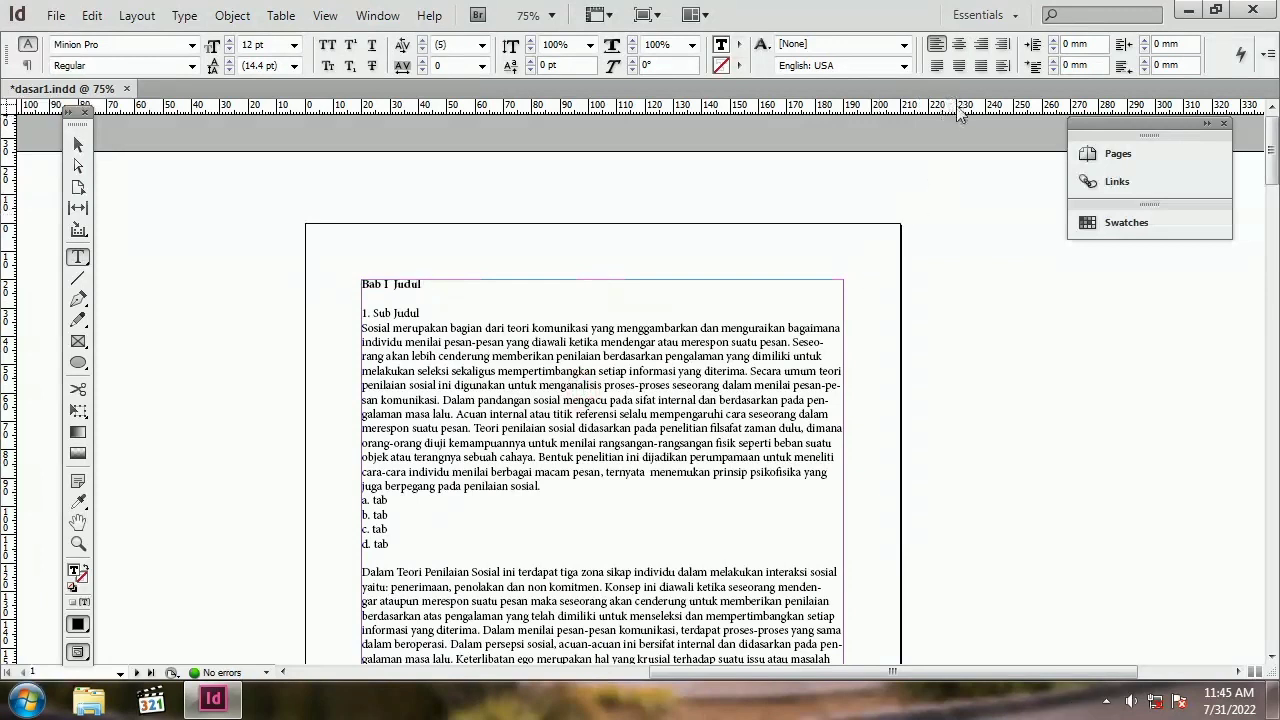
pyautogui.click(938, 67)
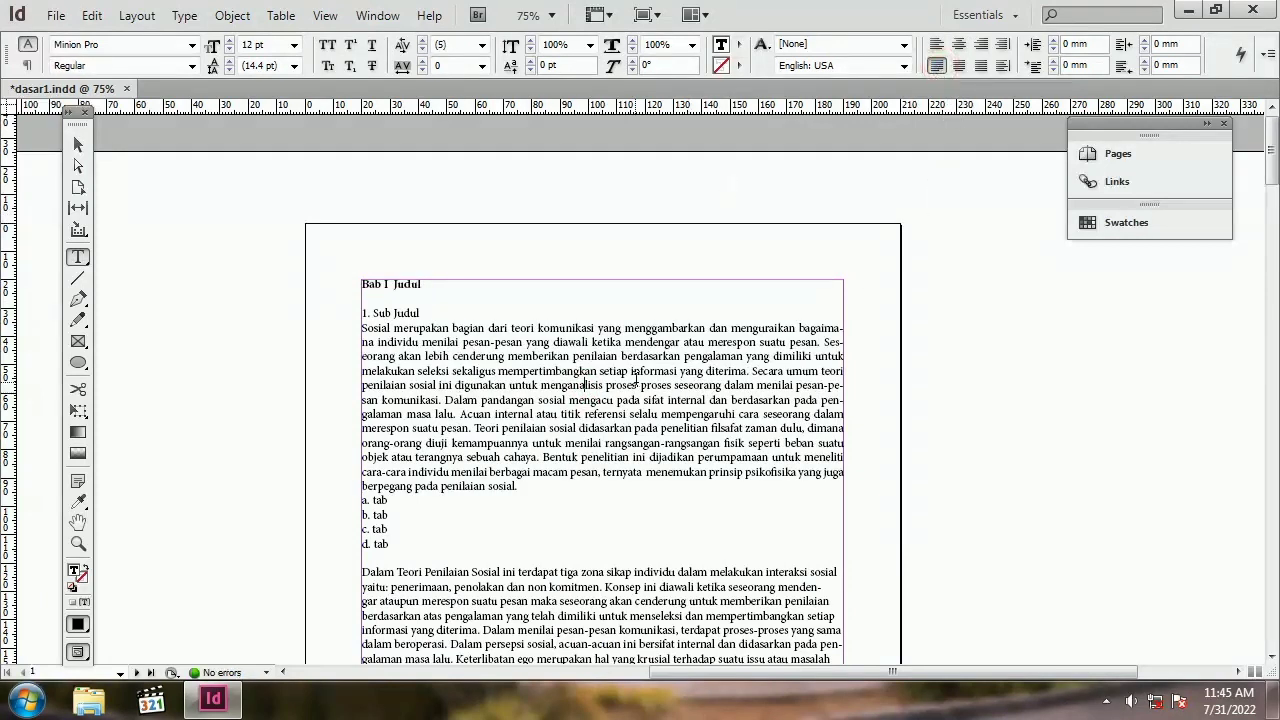
pyautogui.click(604, 384)
pyautogui.hotkey('ctrl', 'shift', 'l')
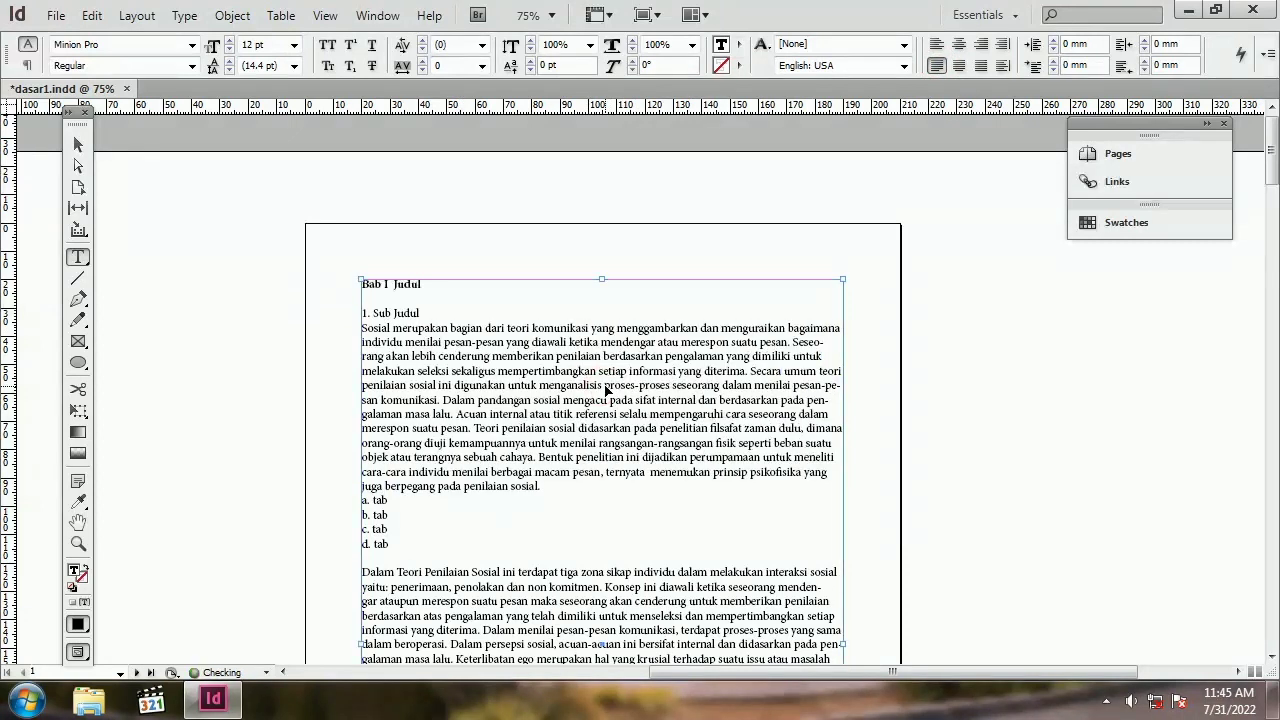
pyautogui.scroll(-3, 604, 384)
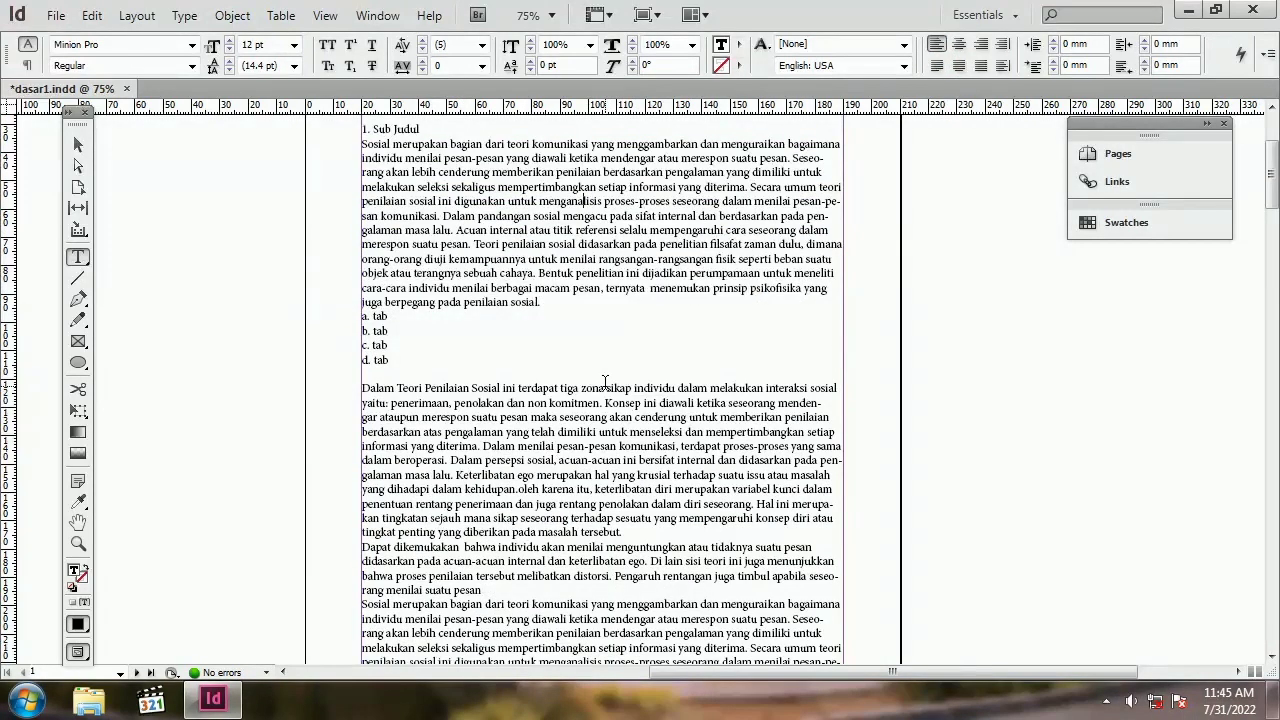
pyautogui.scroll(2, 604, 384)
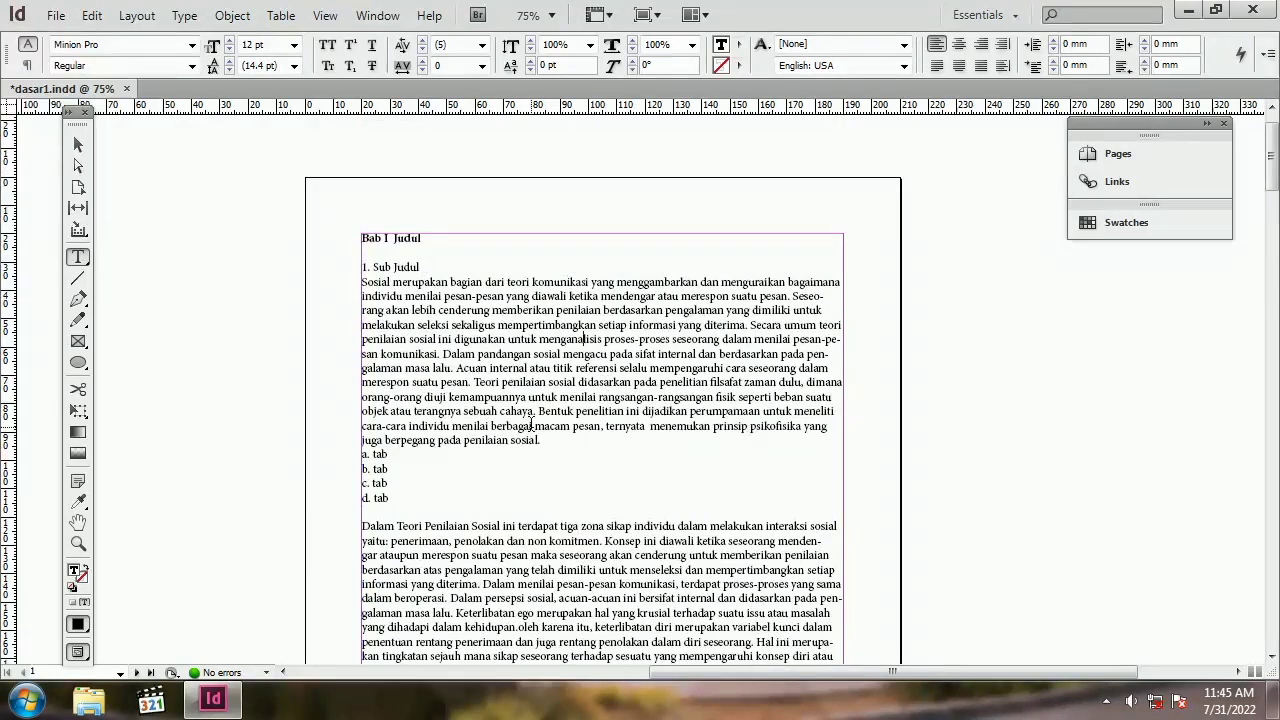
pyautogui.scroll(1, 530, 412)
pyautogui.click(447, 405)
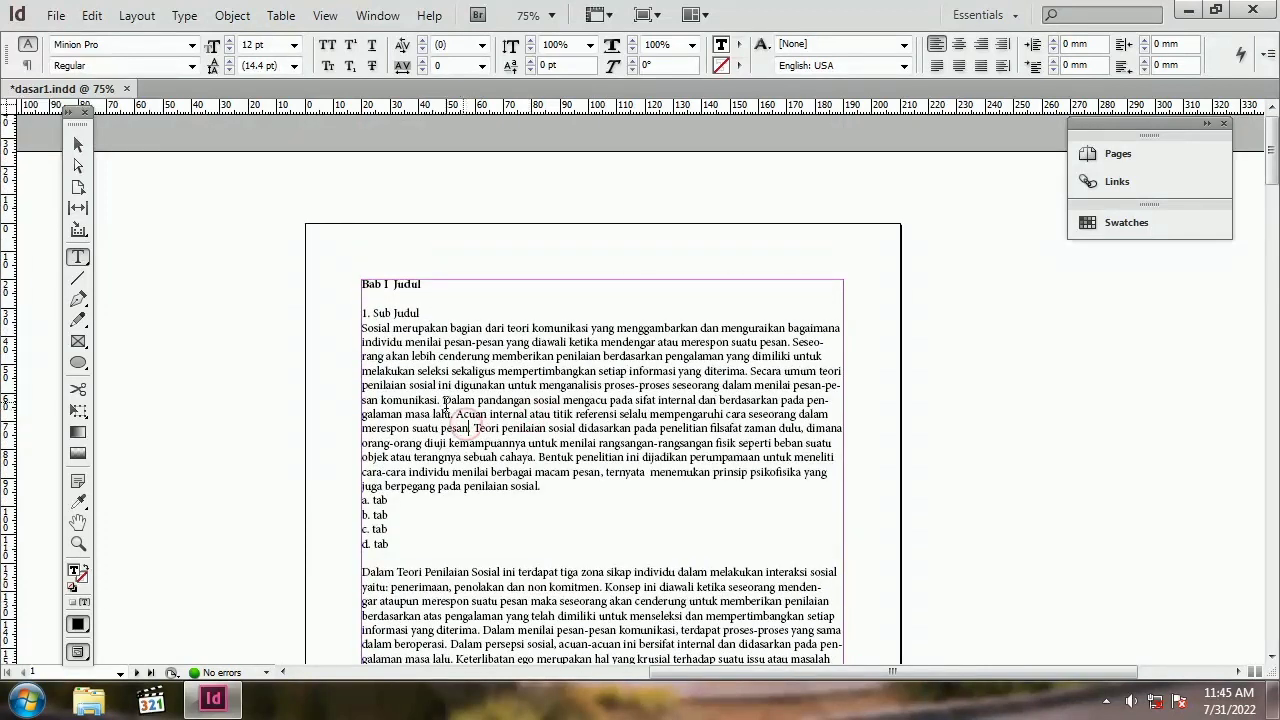
pyautogui.scroll(-3, 512, 404)
pyautogui.scroll(3, 512, 404)
pyautogui.click(563, 401)
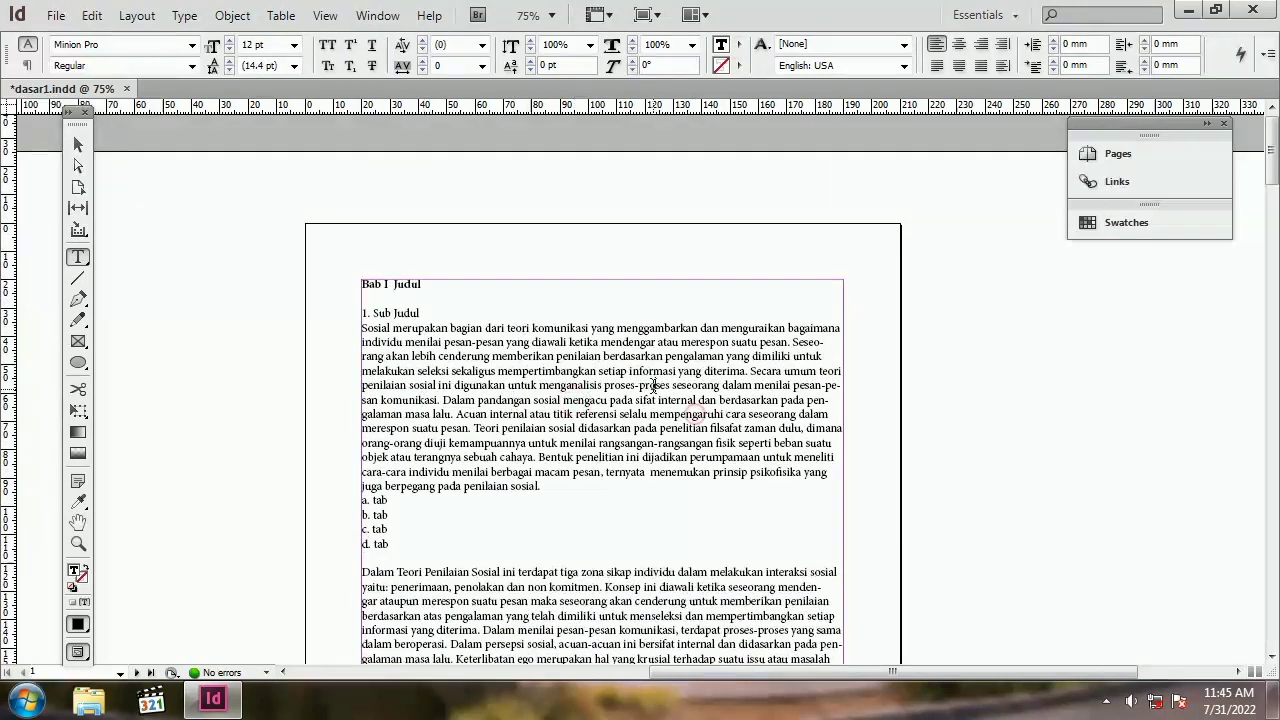
pyautogui.click(502, 372)
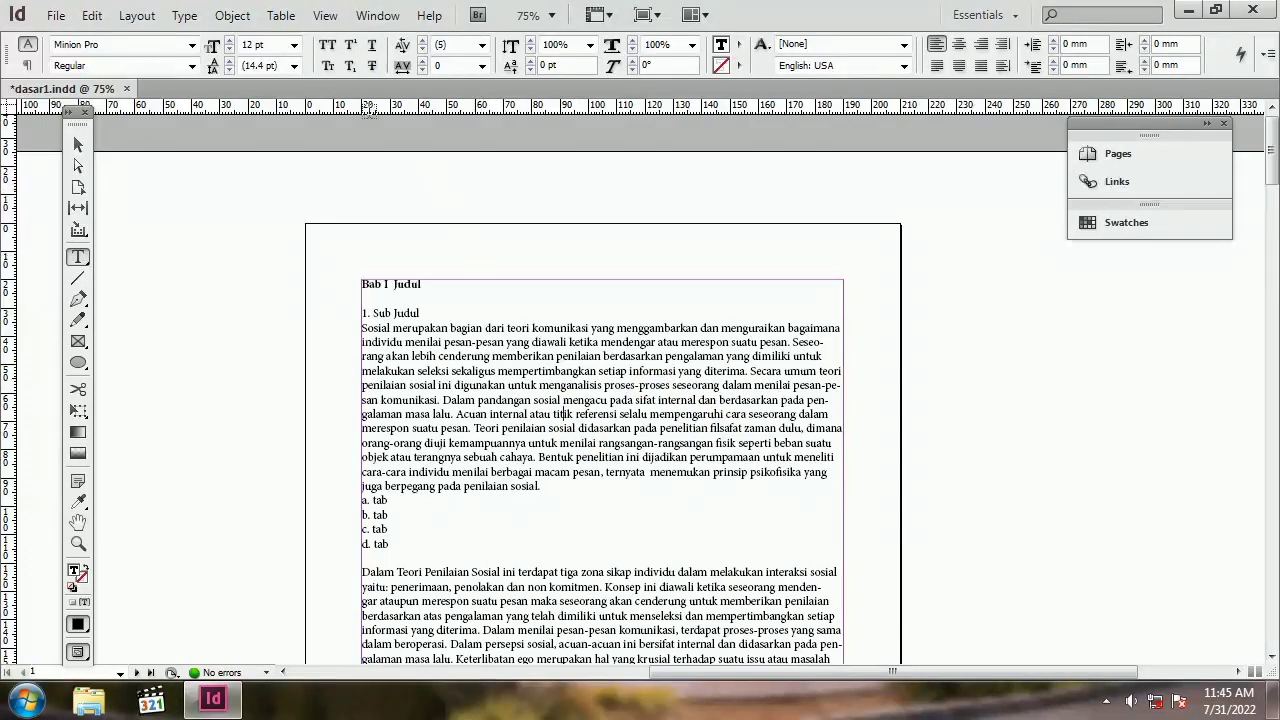
# Step: Display the Paragraph Styles list and move it beside the page so it does not cover the text
pyautogui.click(380, 16)
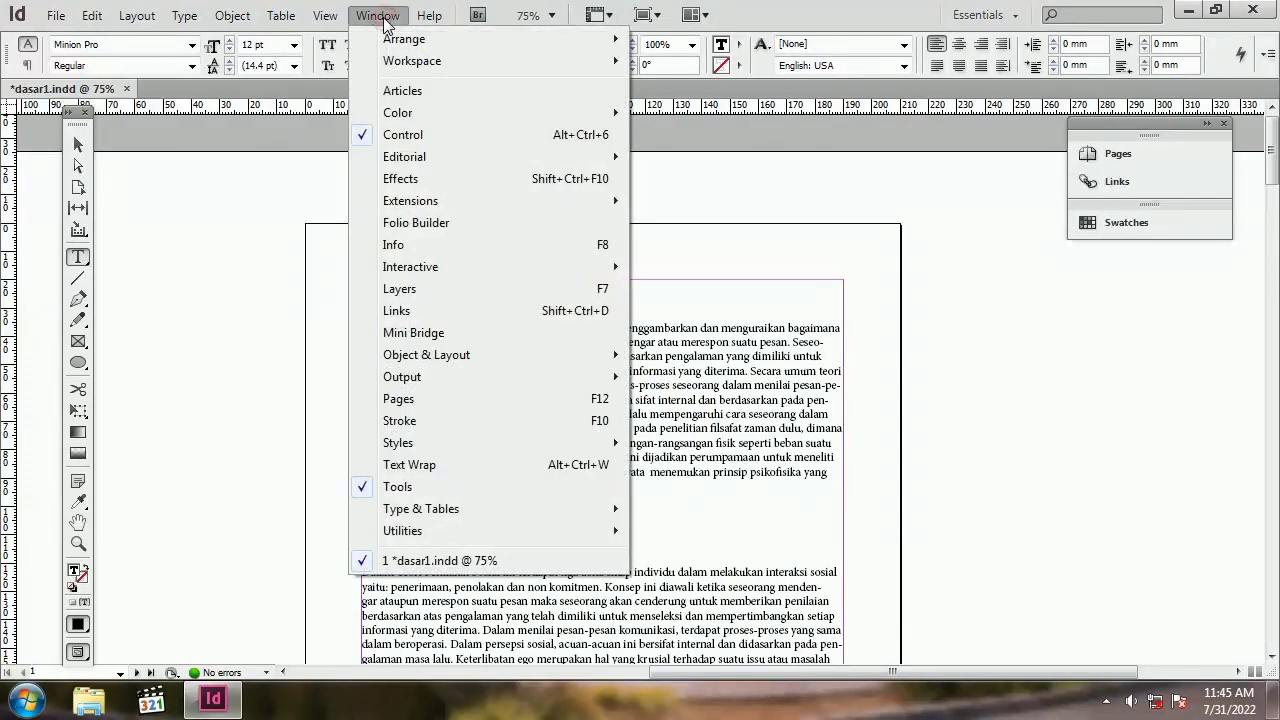
pyautogui.moveTo(534, 445)
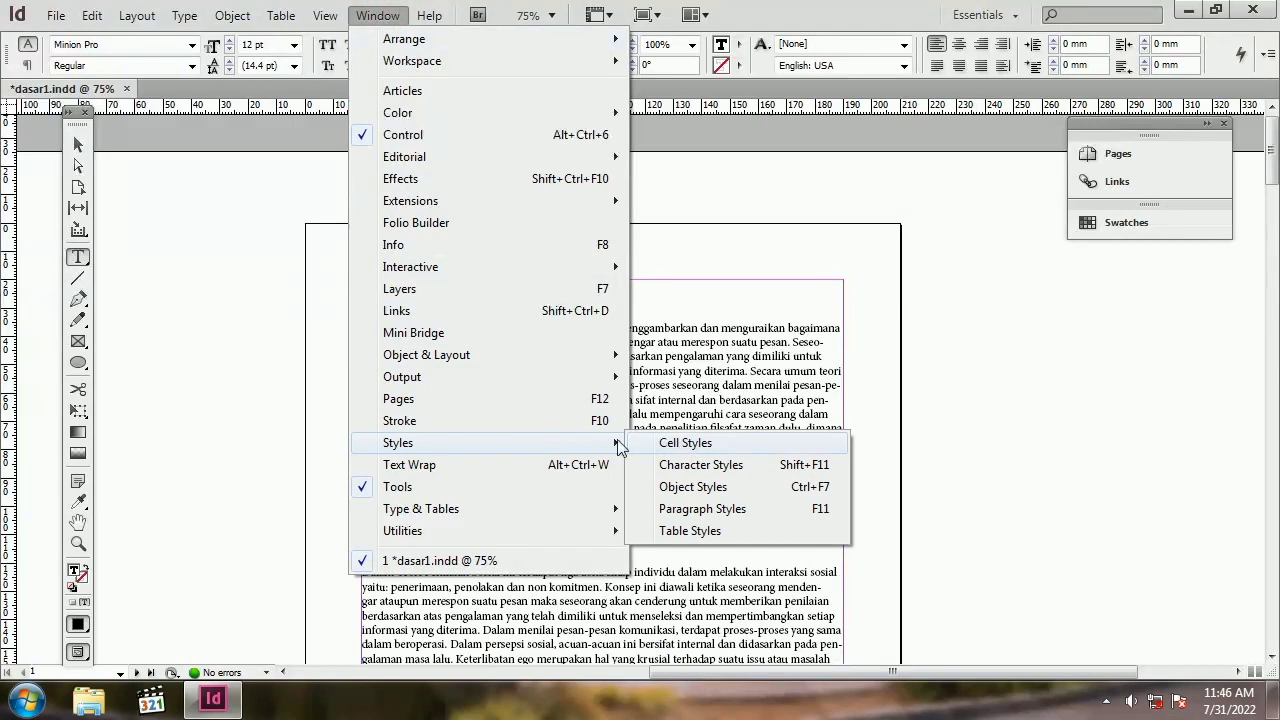
pyautogui.click(725, 509)
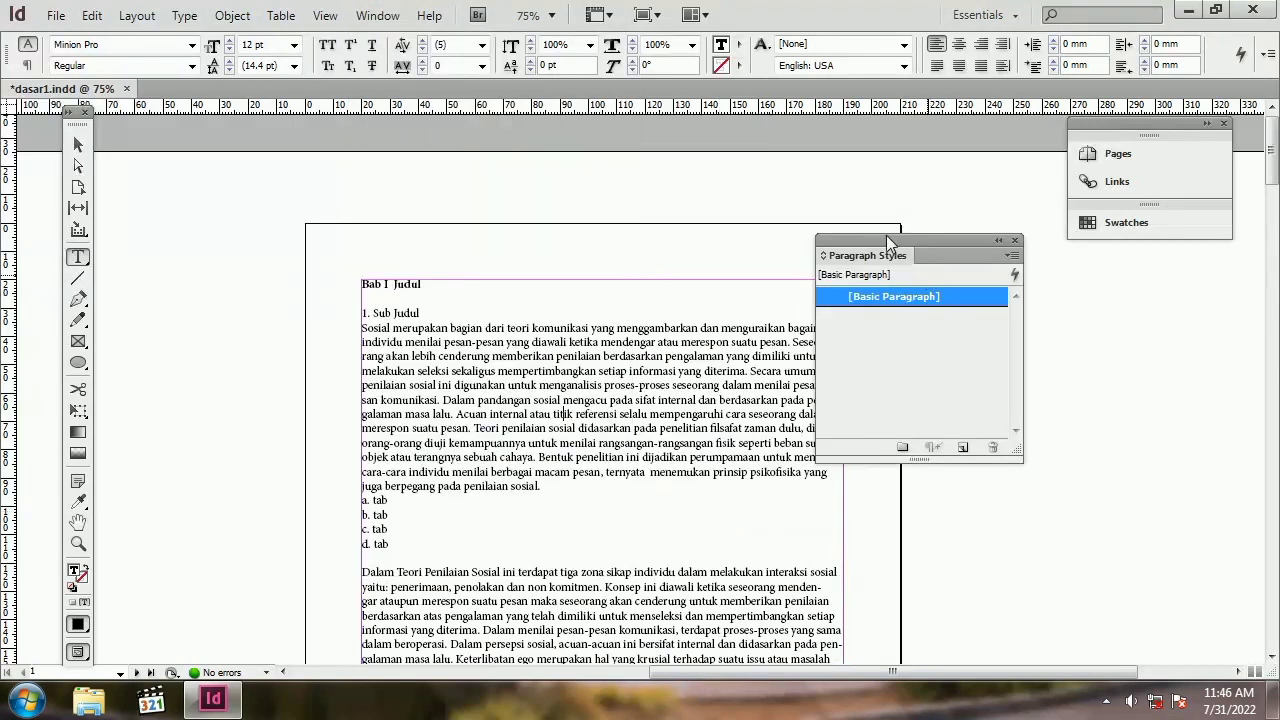
pyautogui.moveTo(887, 240); pyautogui.dragTo(945, 267)
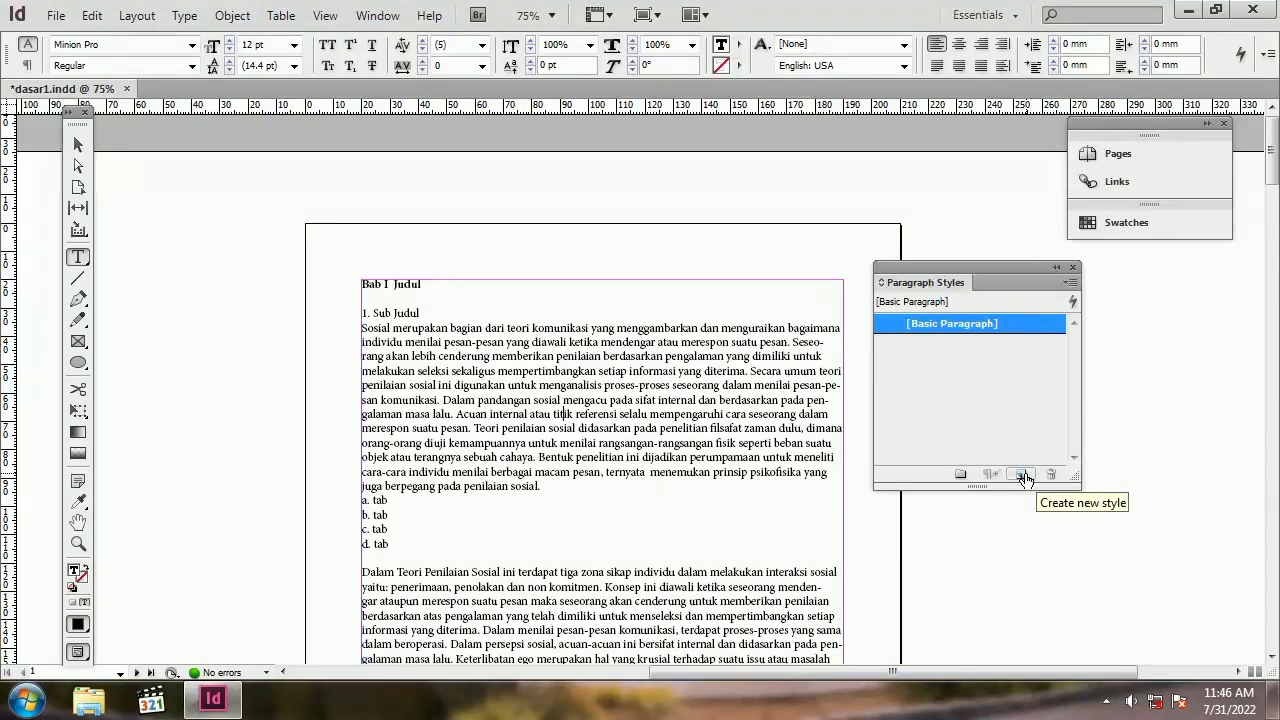
# Step: Start a new paragraph style and name it "judul bab"
pyautogui.click(1068, 284)
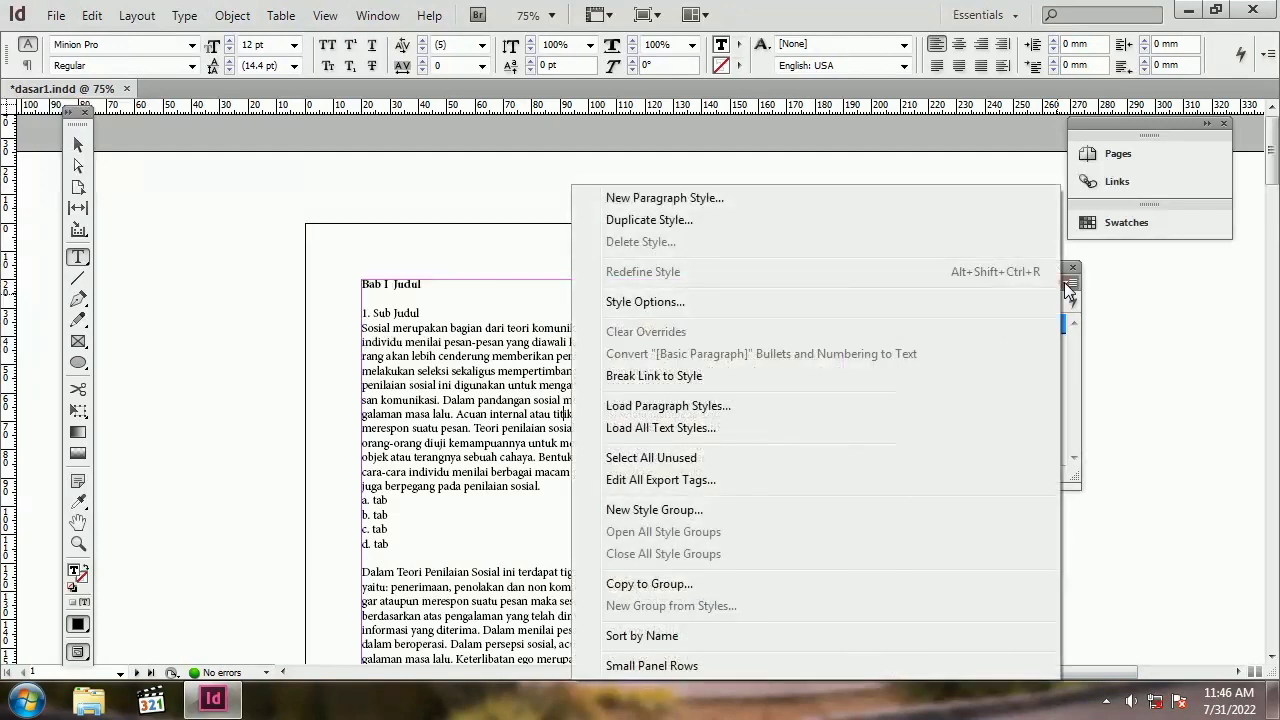
pyautogui.click(732, 202)
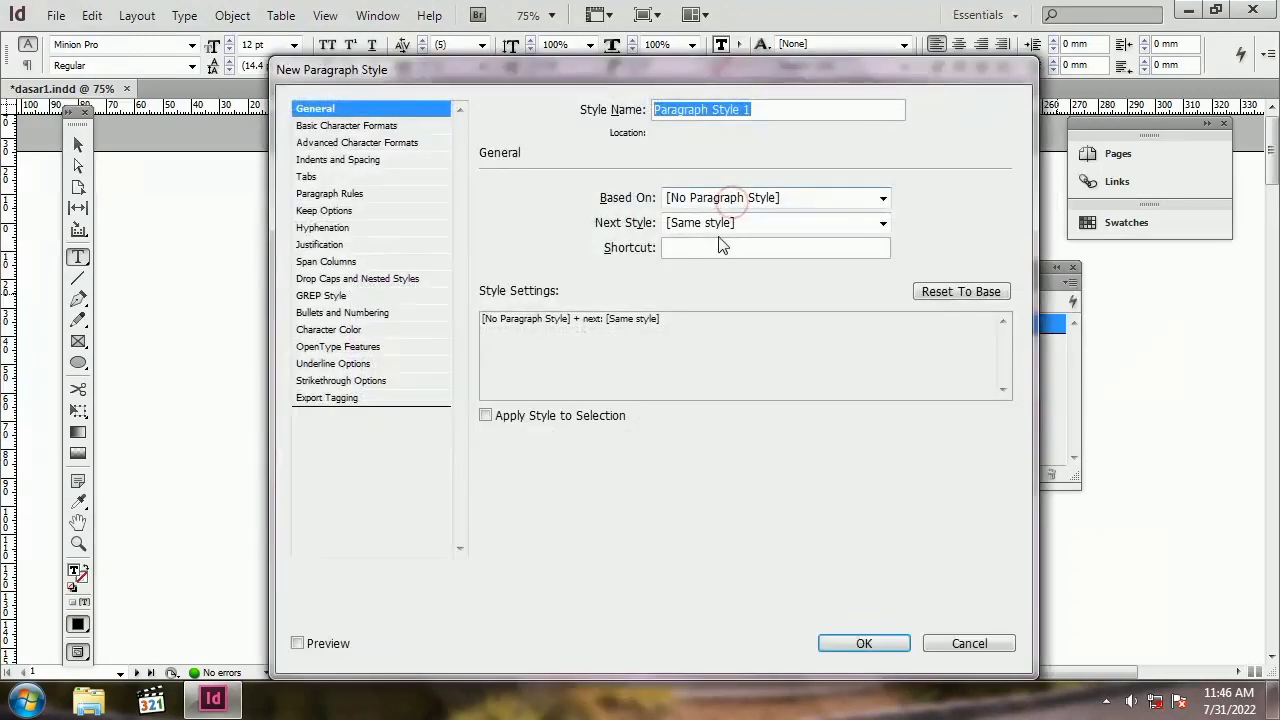
pyautogui.moveTo(769, 109); pyautogui.dragTo(641, 112)
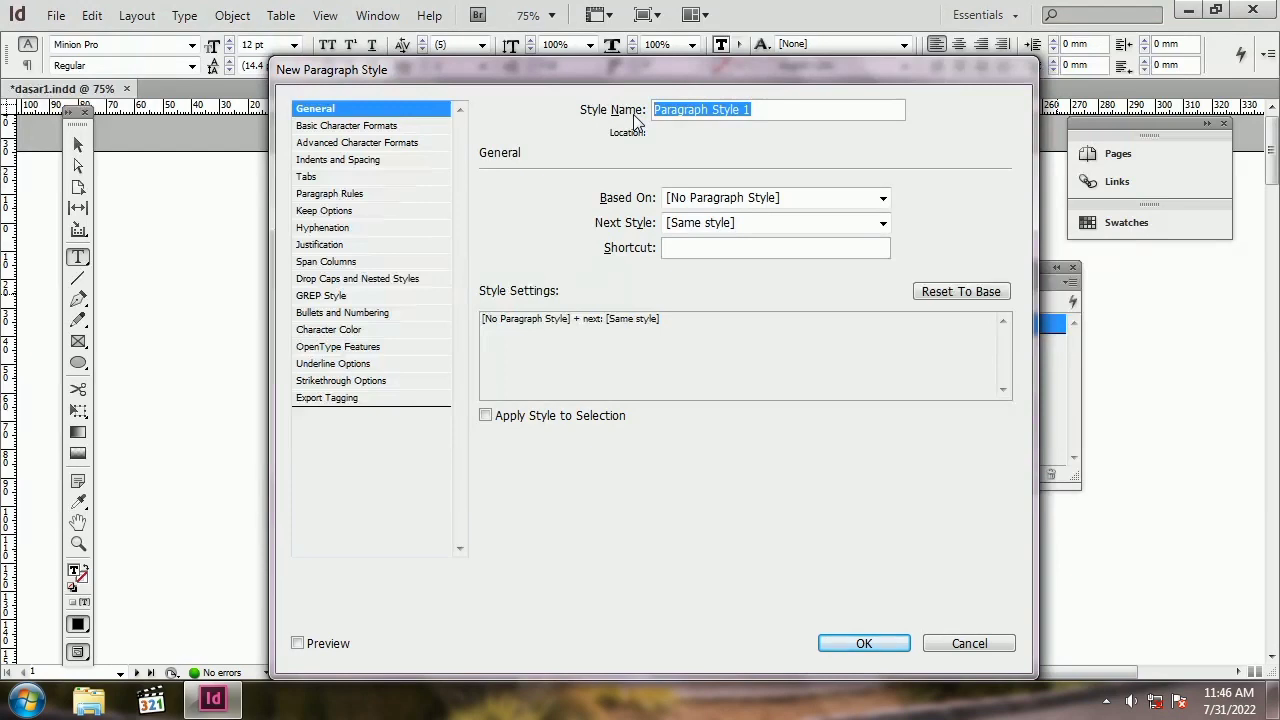
pyautogui.write('judul bab')
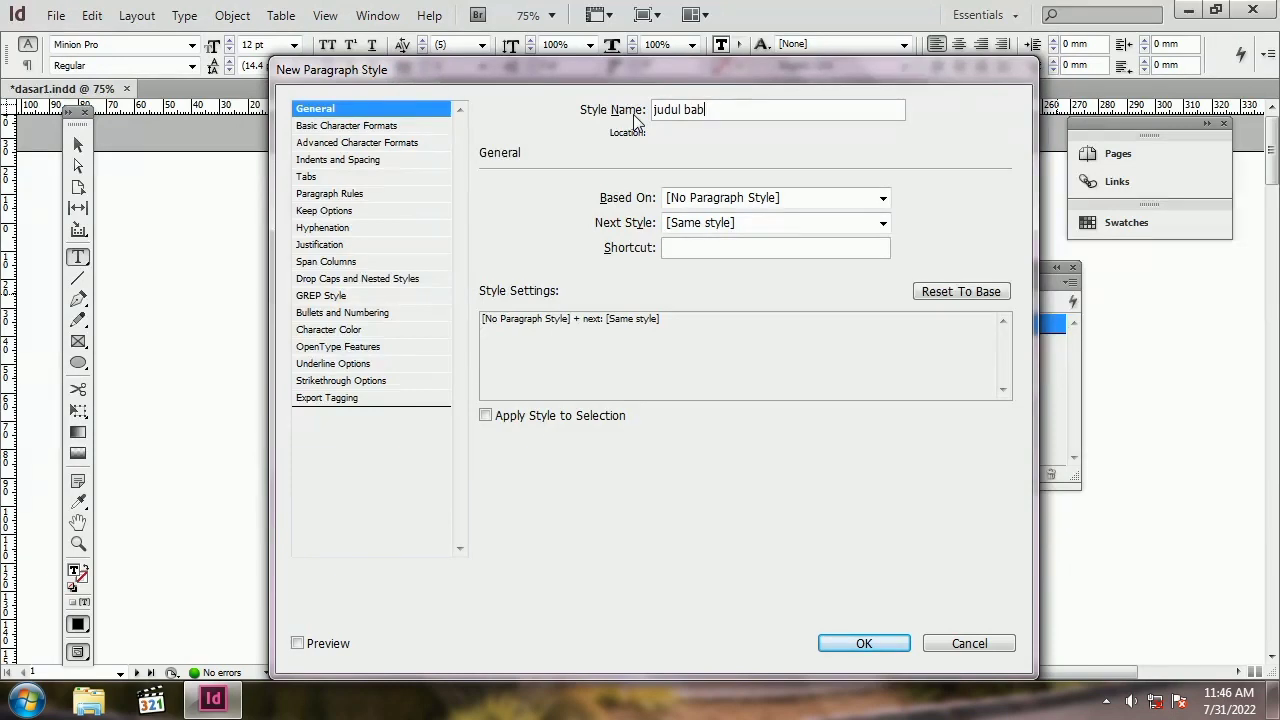
# Step: Set the basic character formats of the "judul bab" style to font style Bold and size 14 pt
pyautogui.click(379, 127)
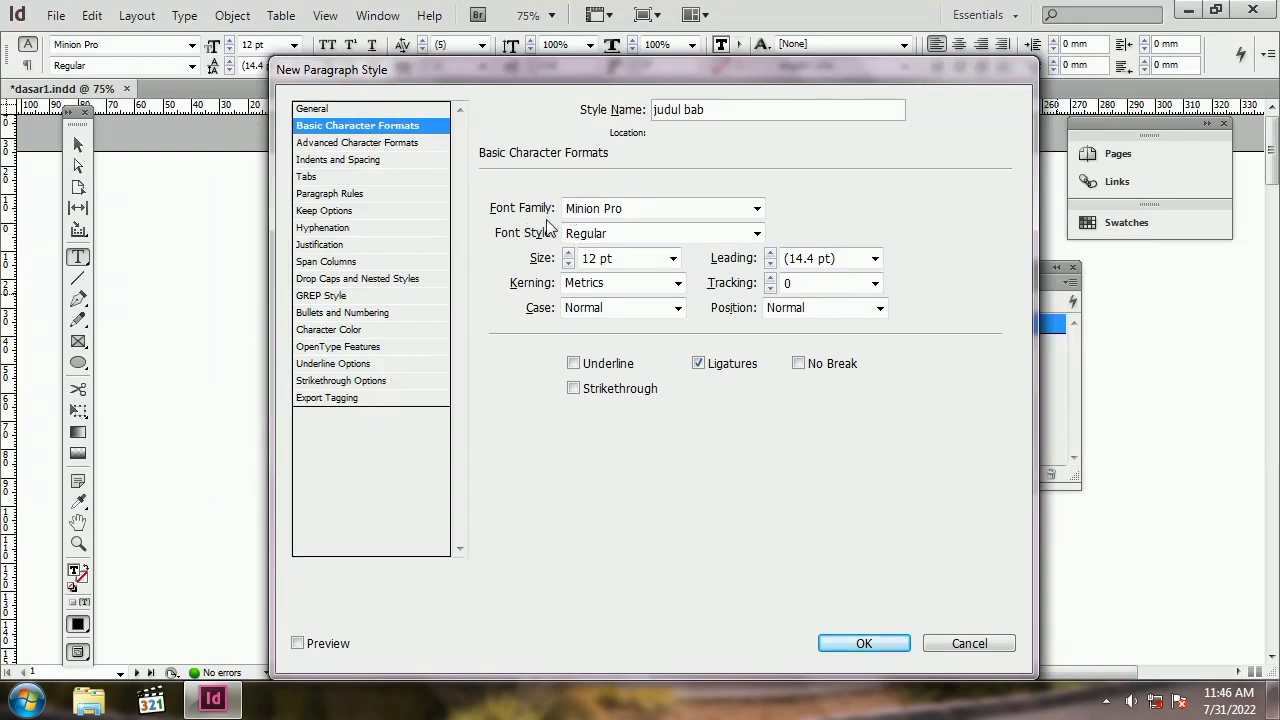
pyautogui.click(757, 233)
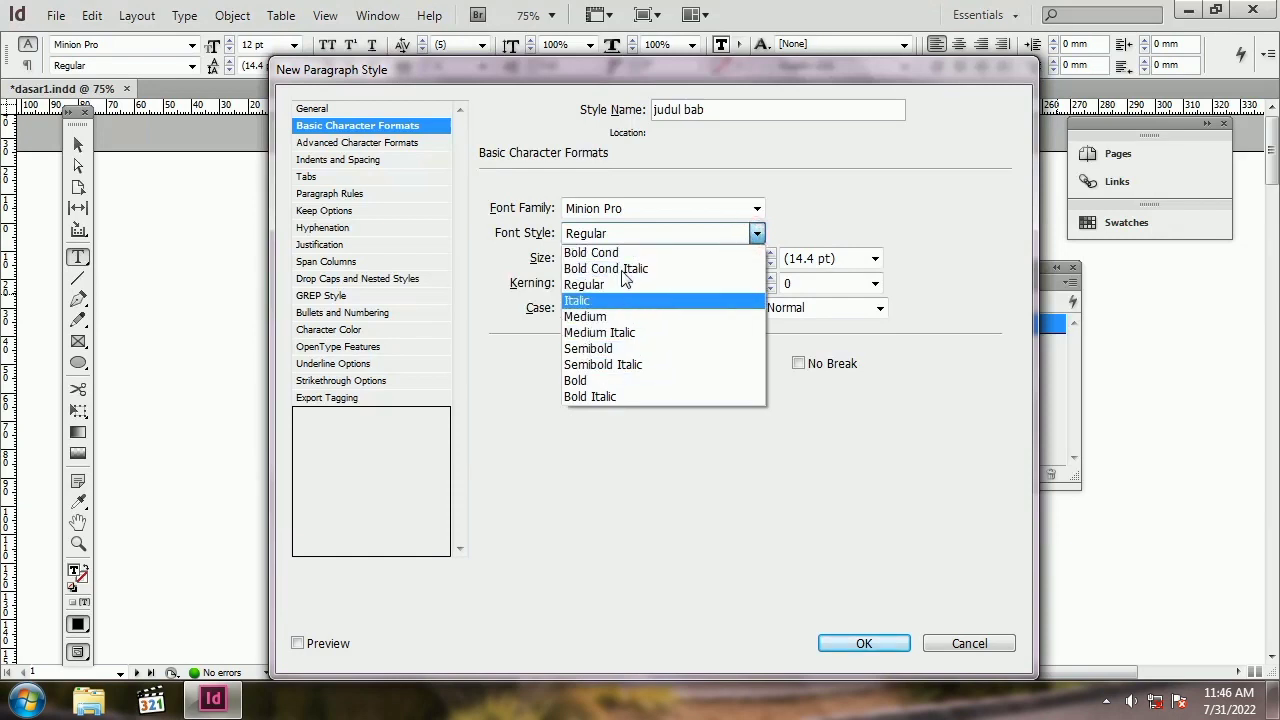
pyautogui.click(600, 382)
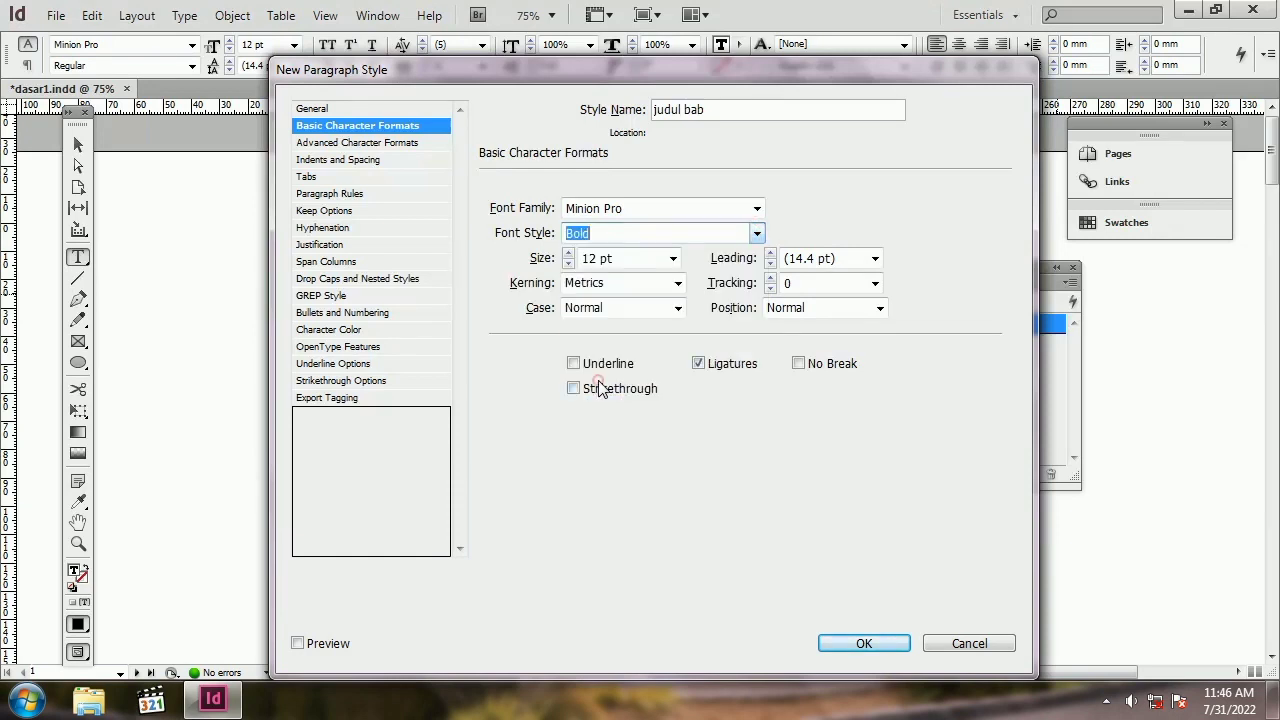
pyautogui.click(673, 258)
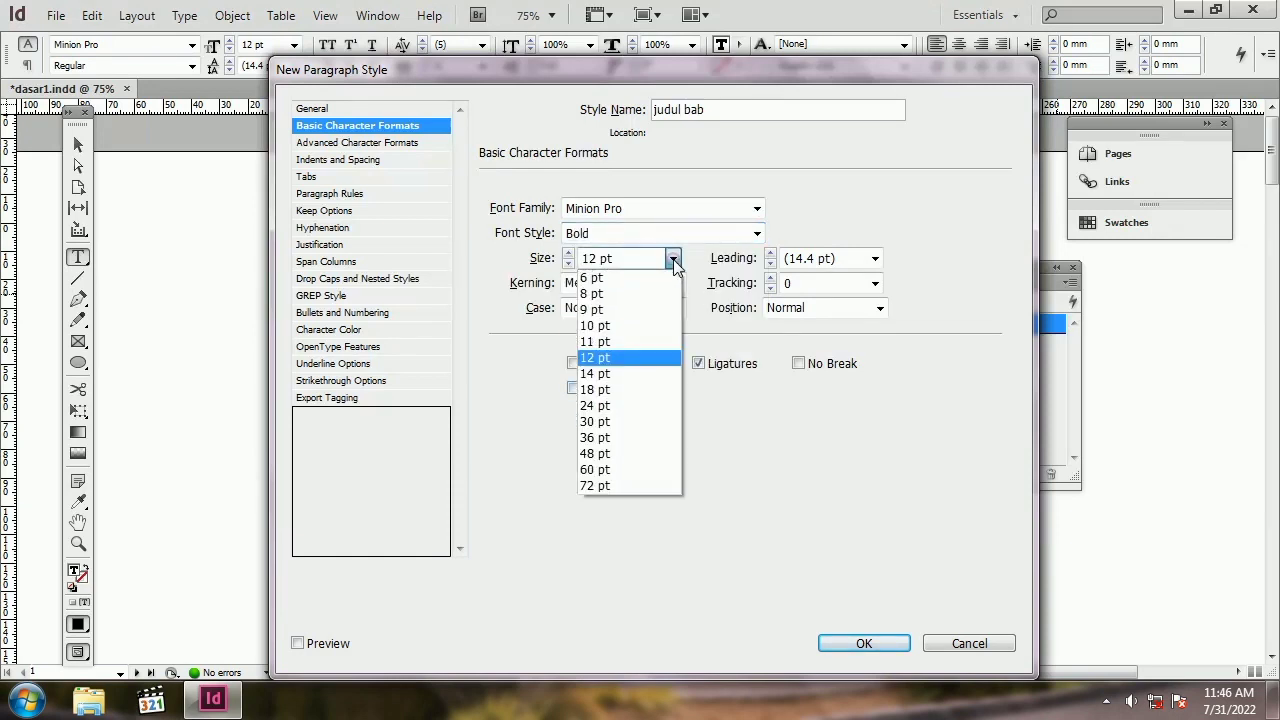
pyautogui.click(641, 372)
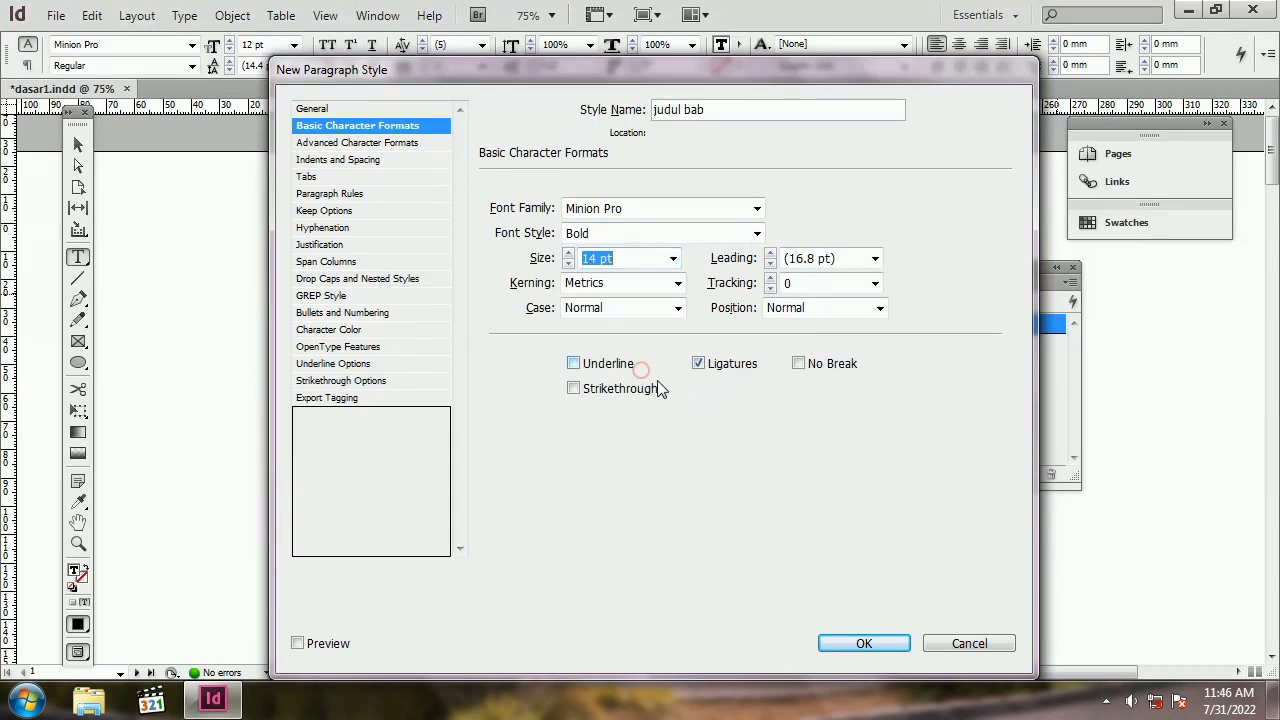
# Step: Set the alignment of the "judul bab" style to Center
pyautogui.click(356, 145)
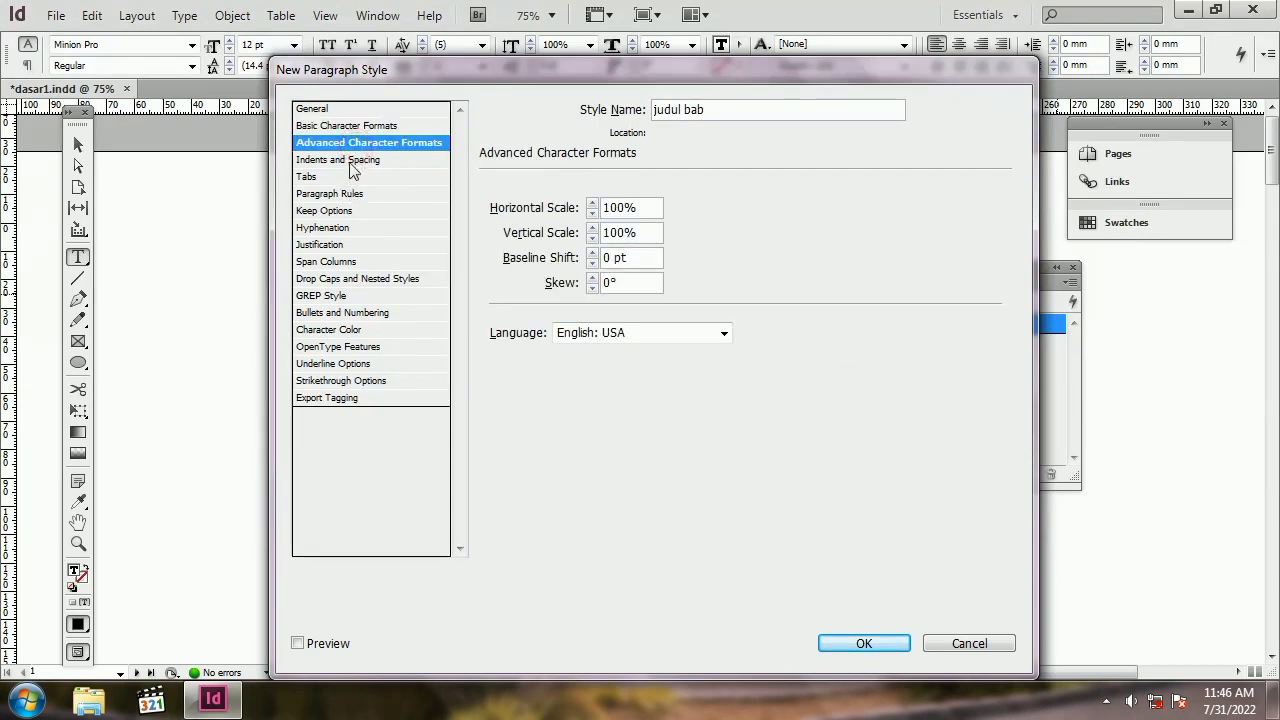
pyautogui.click(350, 162)
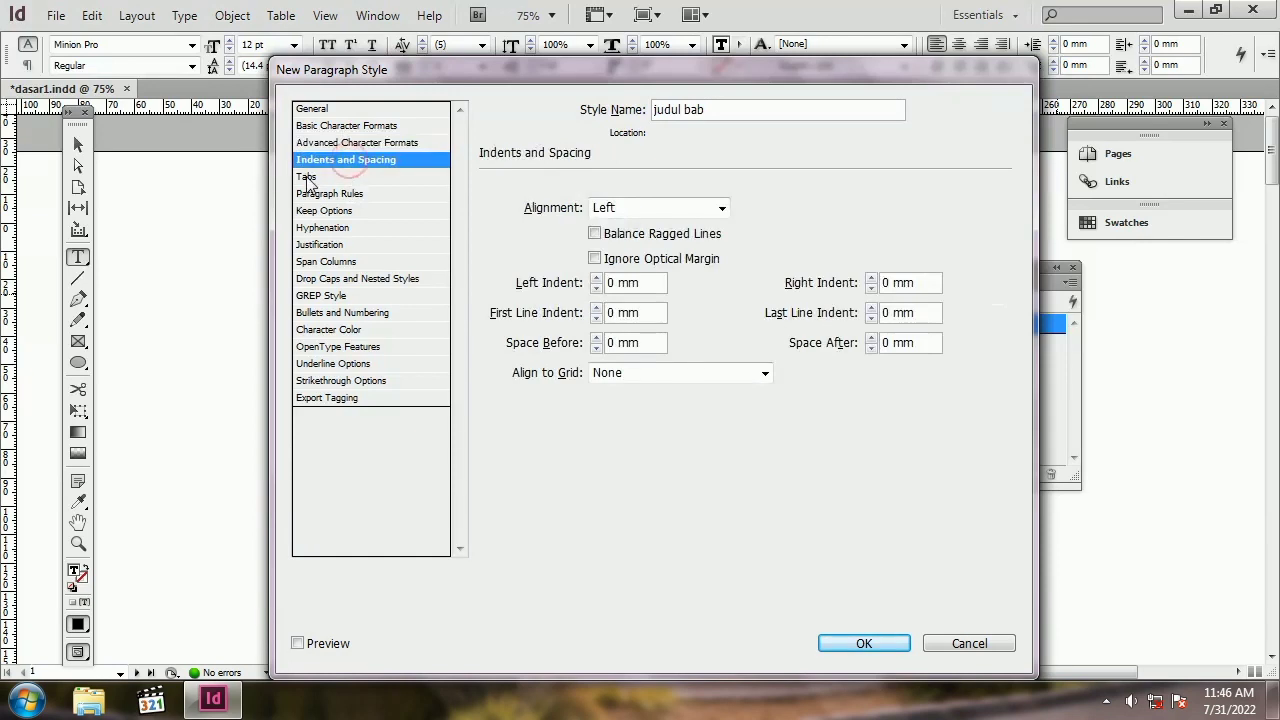
pyautogui.click(721, 208)
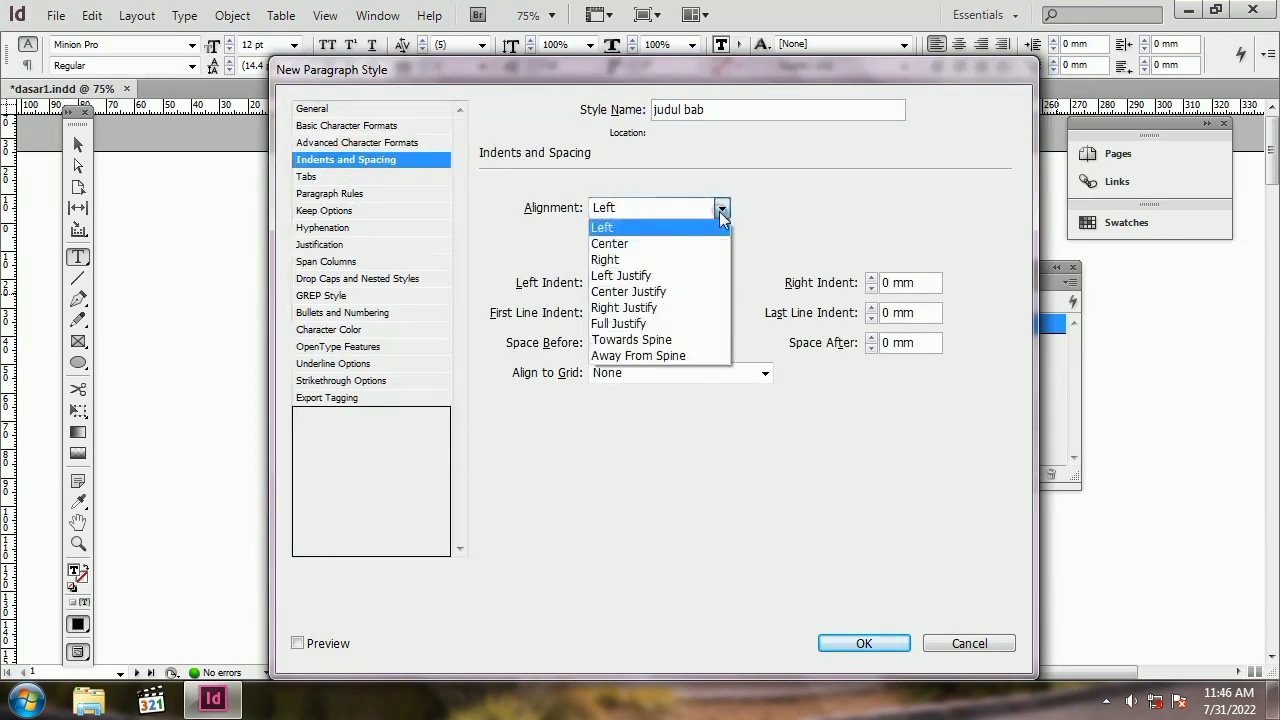
pyautogui.click(627, 243)
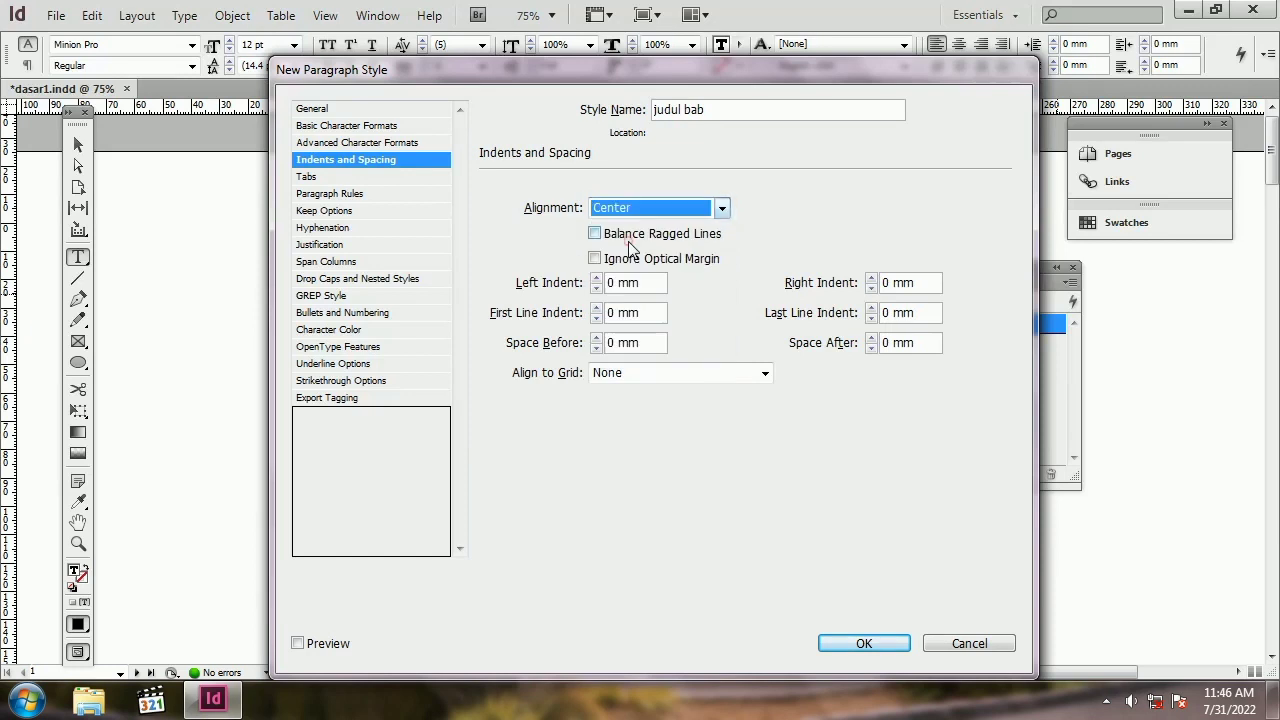
# Step: Save the "judul bab" style with its black character color and apply it to the "Bab I Judul" heading
pyautogui.click(340, 329)
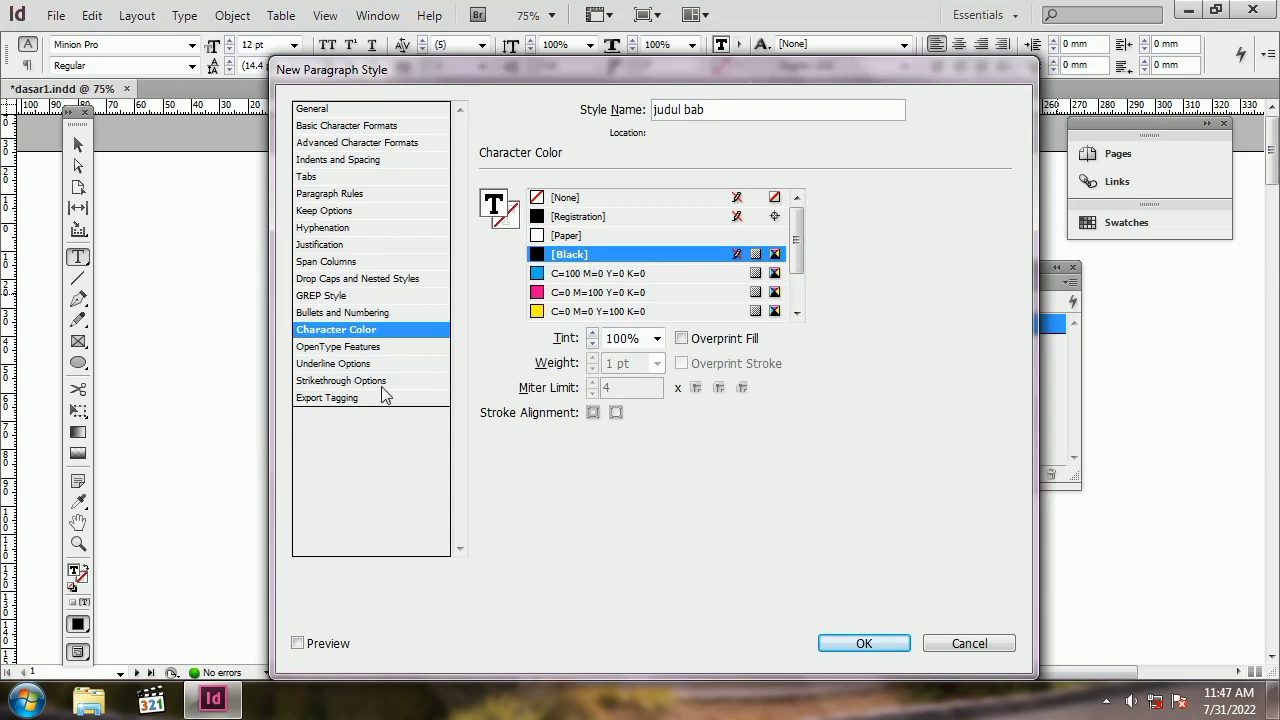
pyautogui.click(862, 645)
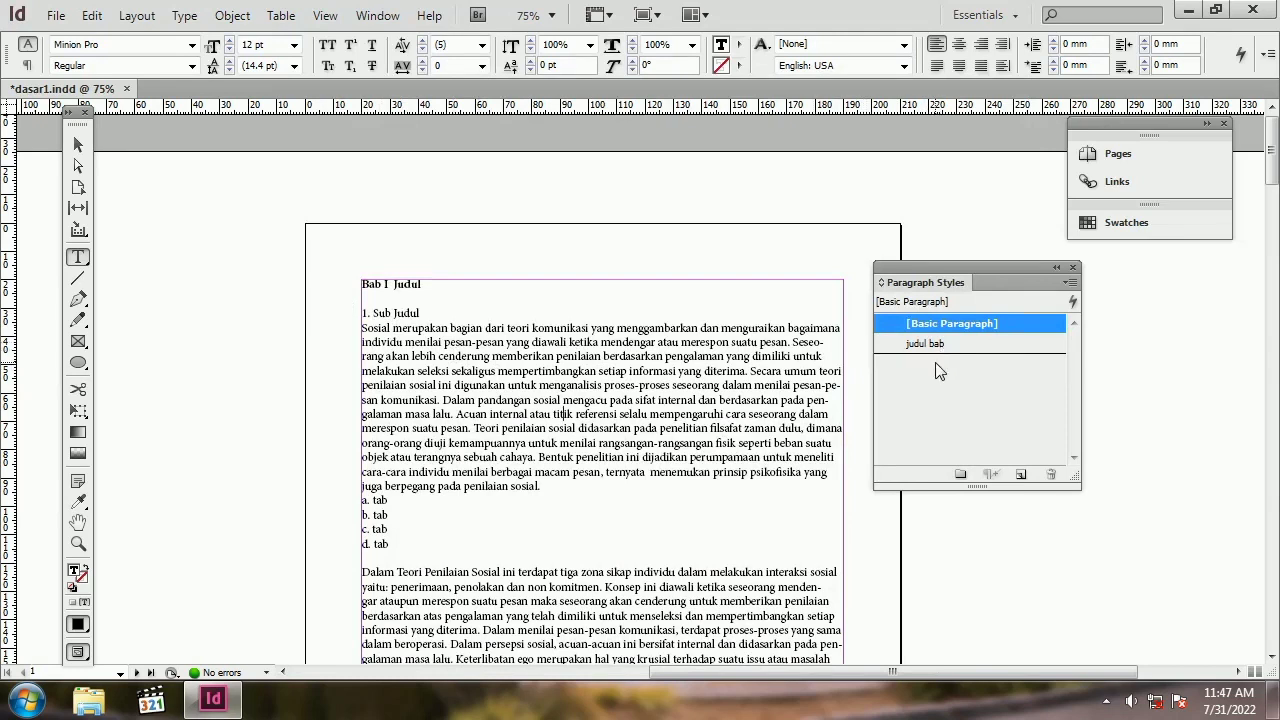
pyautogui.click(397, 284)
pyautogui.click(371, 284)
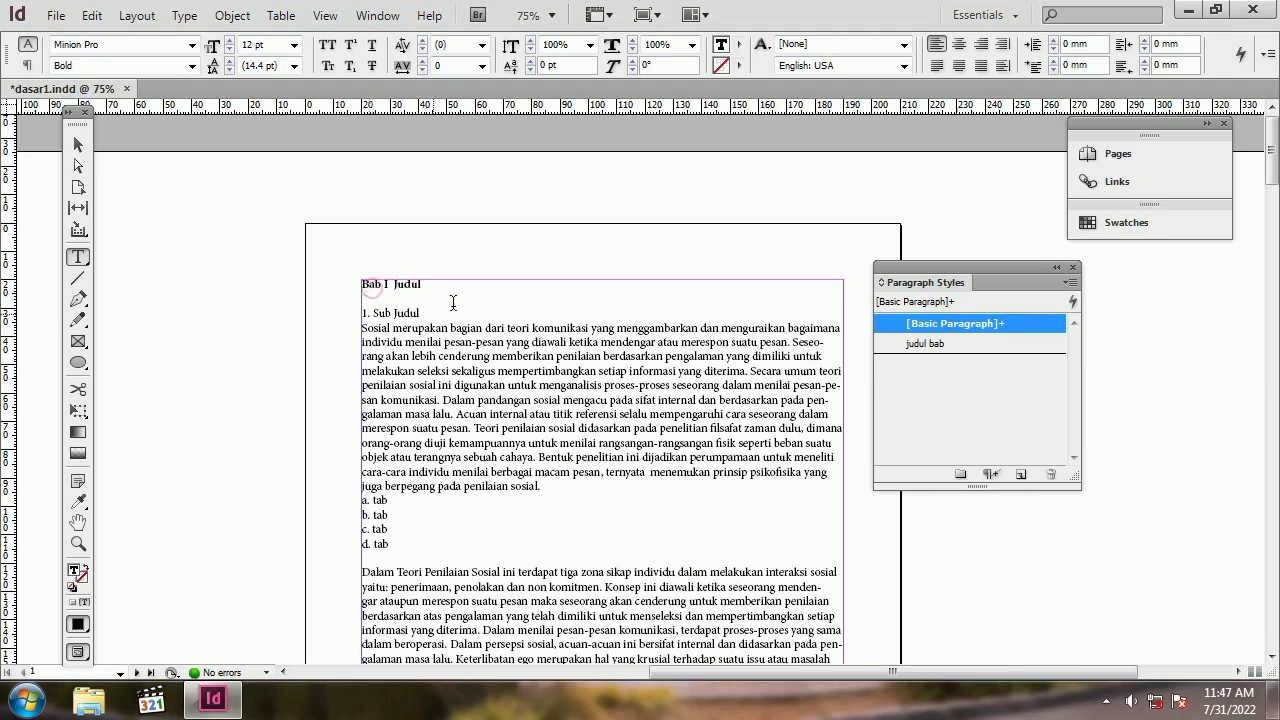
pyautogui.click(398, 284)
pyautogui.click(968, 344)
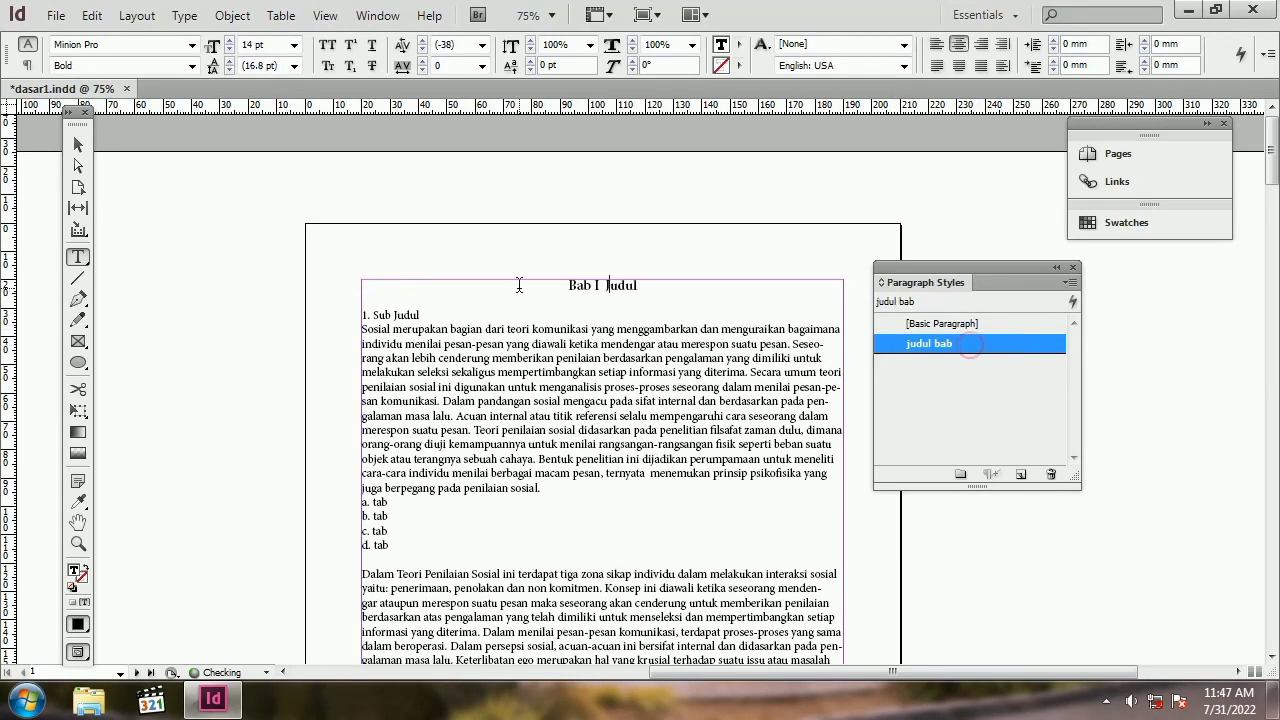
# Step: Try the "judul bab" style on the "1. Sub Judul" line and on the a to d tab list
pyautogui.click(376, 316)
pyautogui.click(936, 347)
pyautogui.moveTo(361, 504); pyautogui.dragTo(392, 549)
pyautogui.click(958, 345)
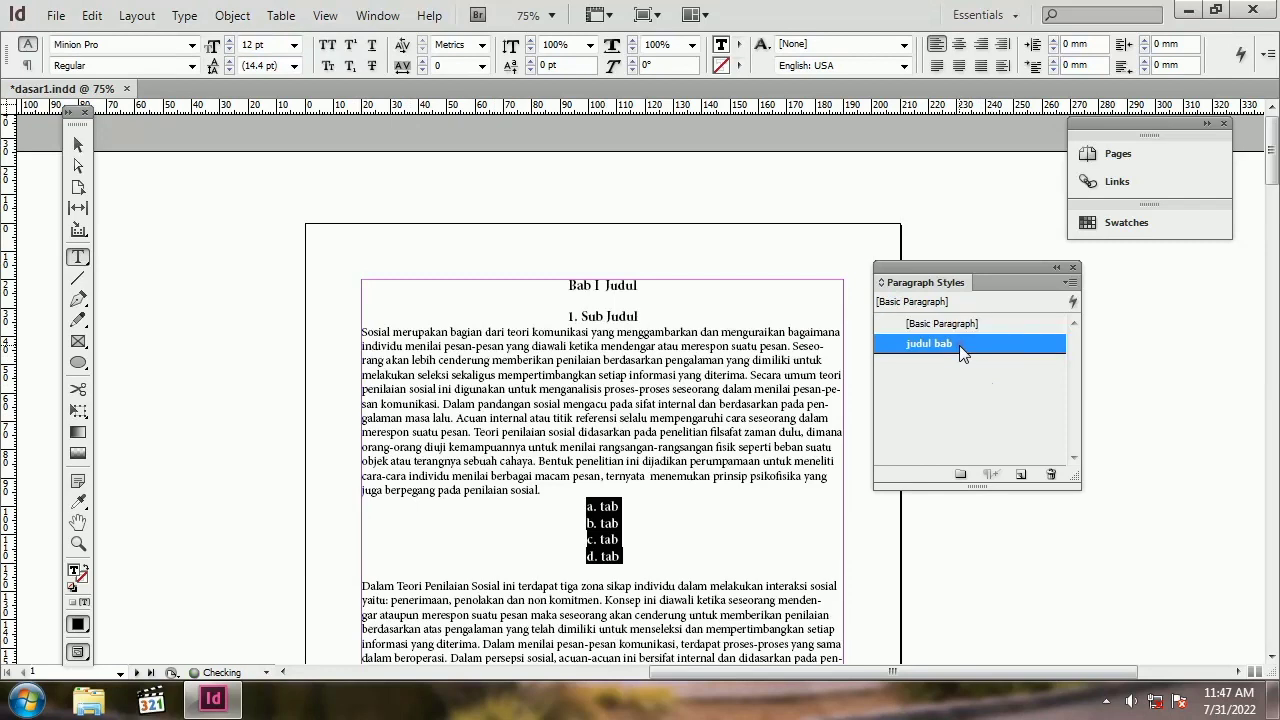
# Step: Return the a to d tab list and the "1. Sub Judul" line to the [Basic Paragraph] style
pyautogui.click(608, 540)
pyautogui.moveTo(588, 508); pyautogui.dragTo(616, 554)
pyautogui.moveTo(581, 508); pyautogui.dragTo(621, 557)
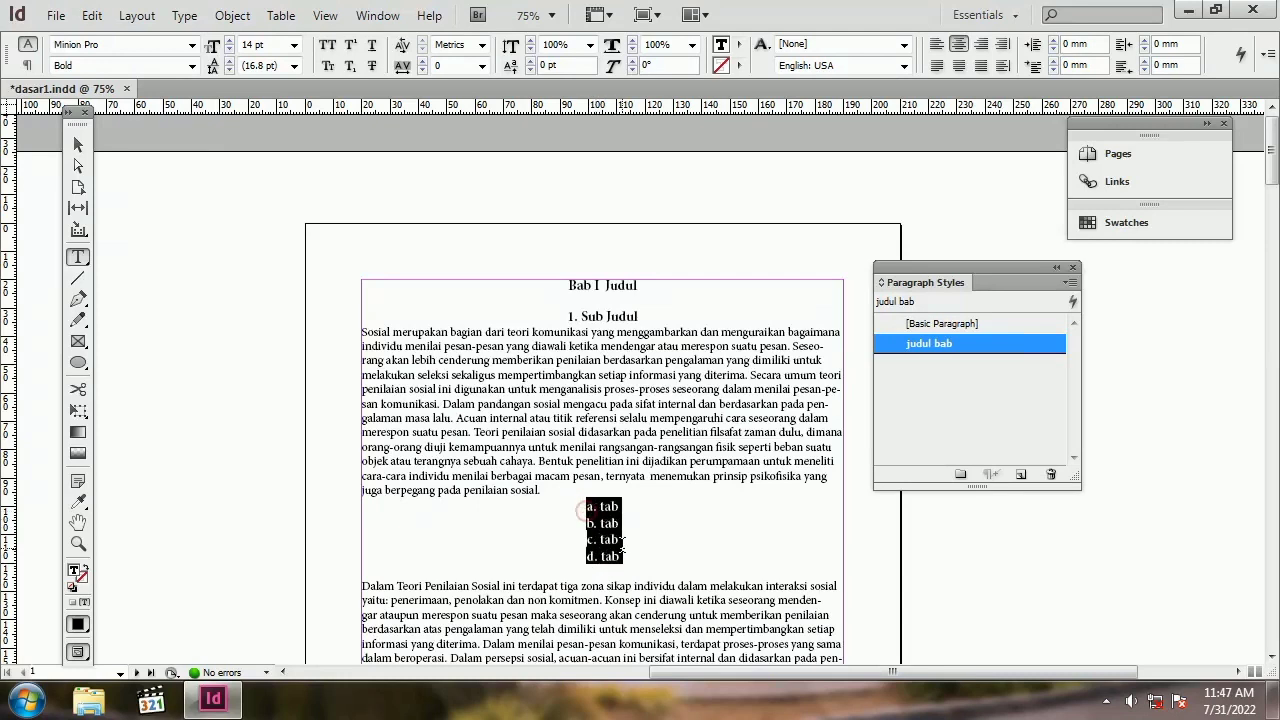
pyautogui.click(954, 325)
pyautogui.click(603, 316)
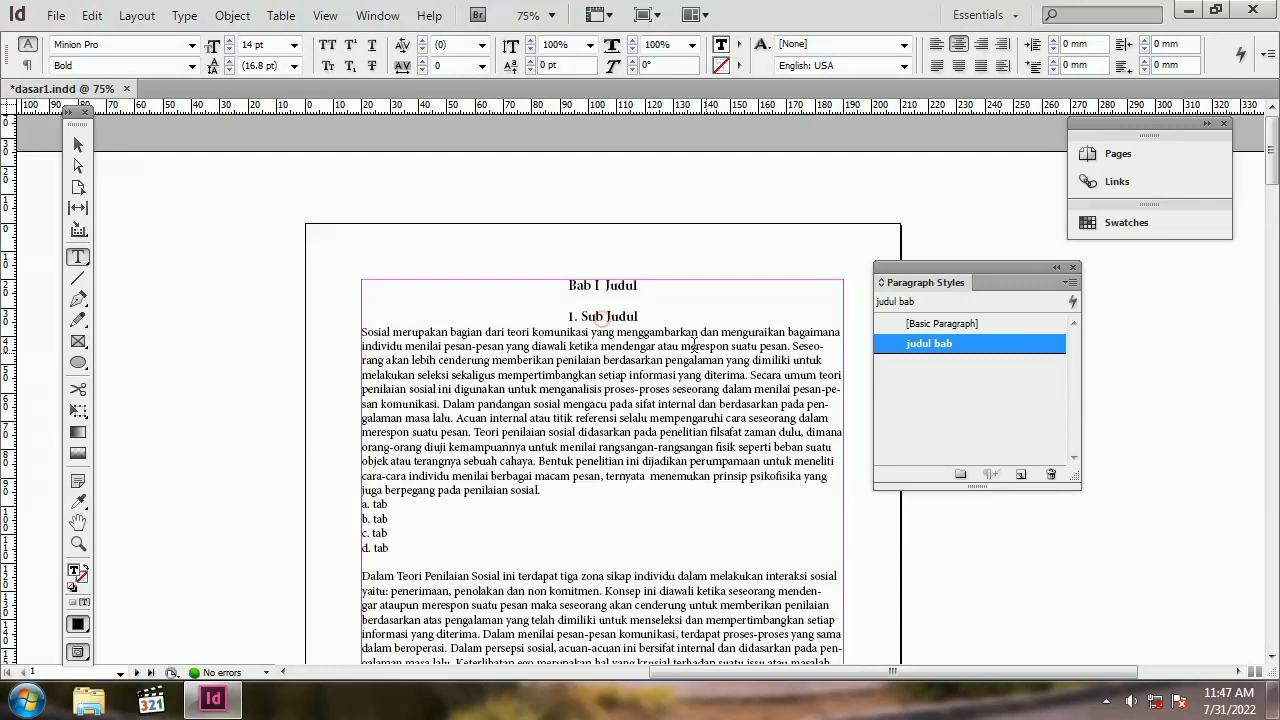
pyautogui.click(955, 325)
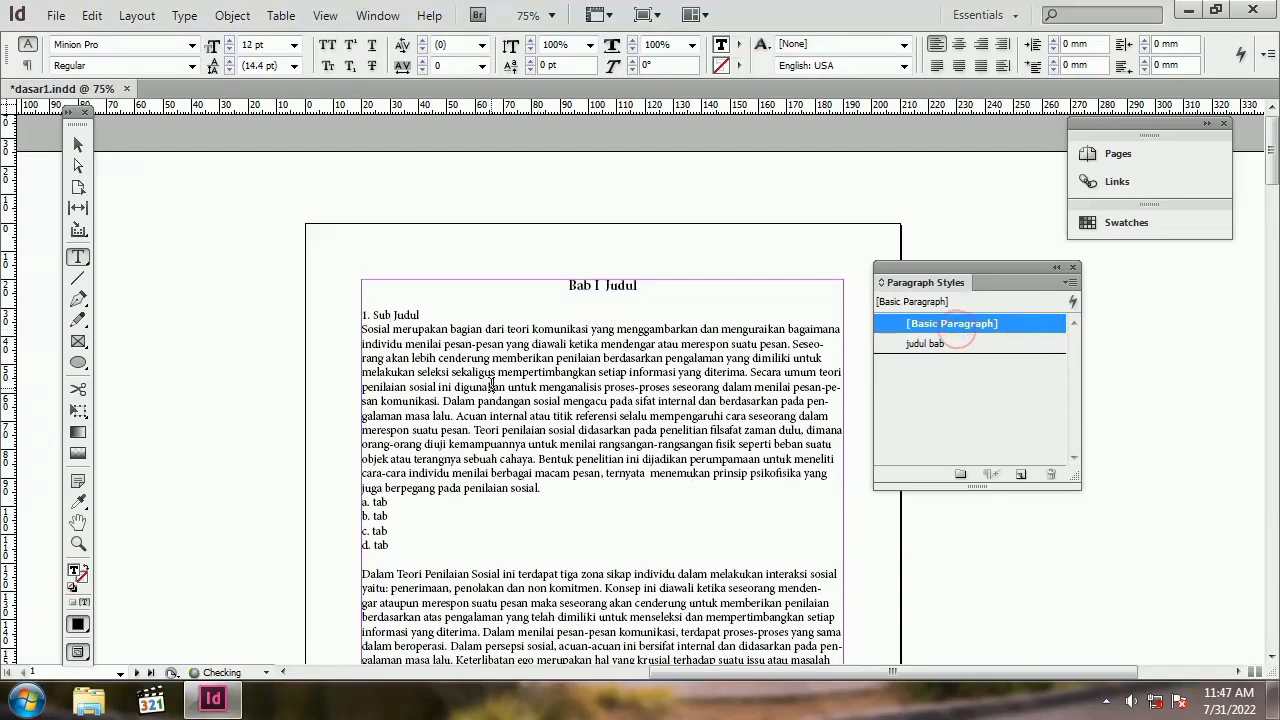
# Step: Create a new paragraph style for the first body paragraph and name it "paragraph"
pyautogui.moveTo(488, 355); pyautogui.dragTo(641, 415)
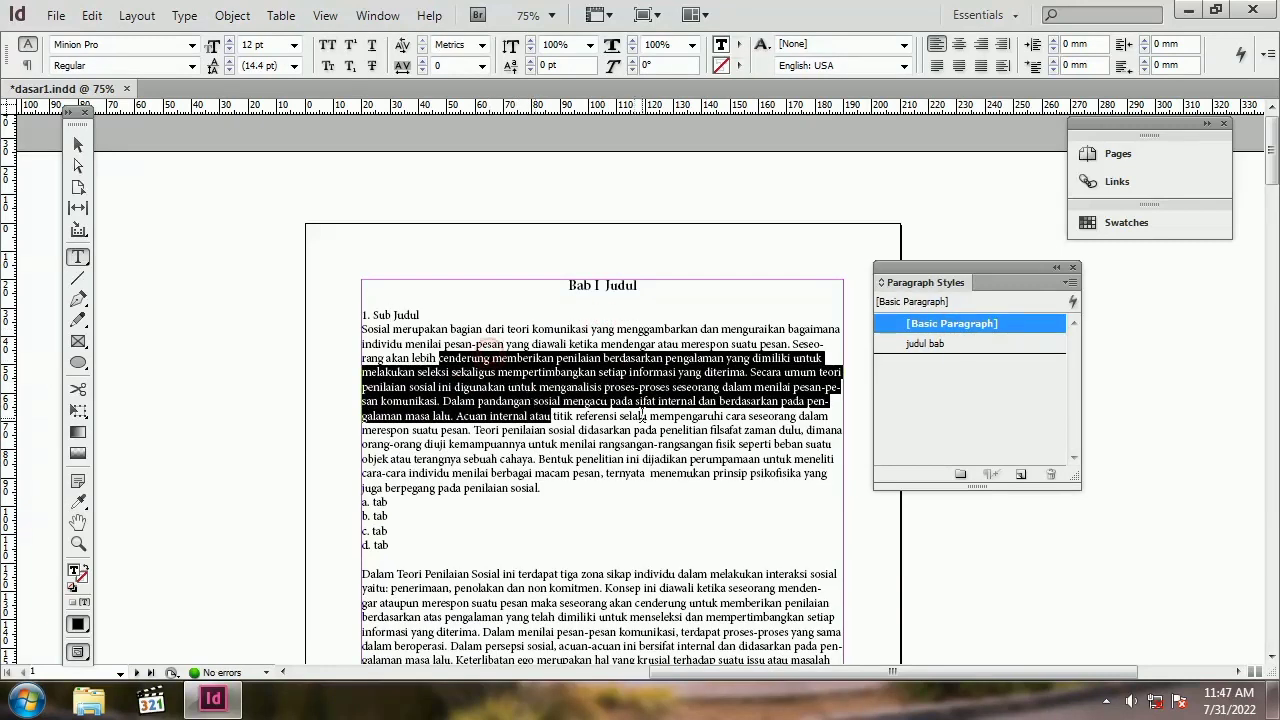
pyautogui.click(641, 415)
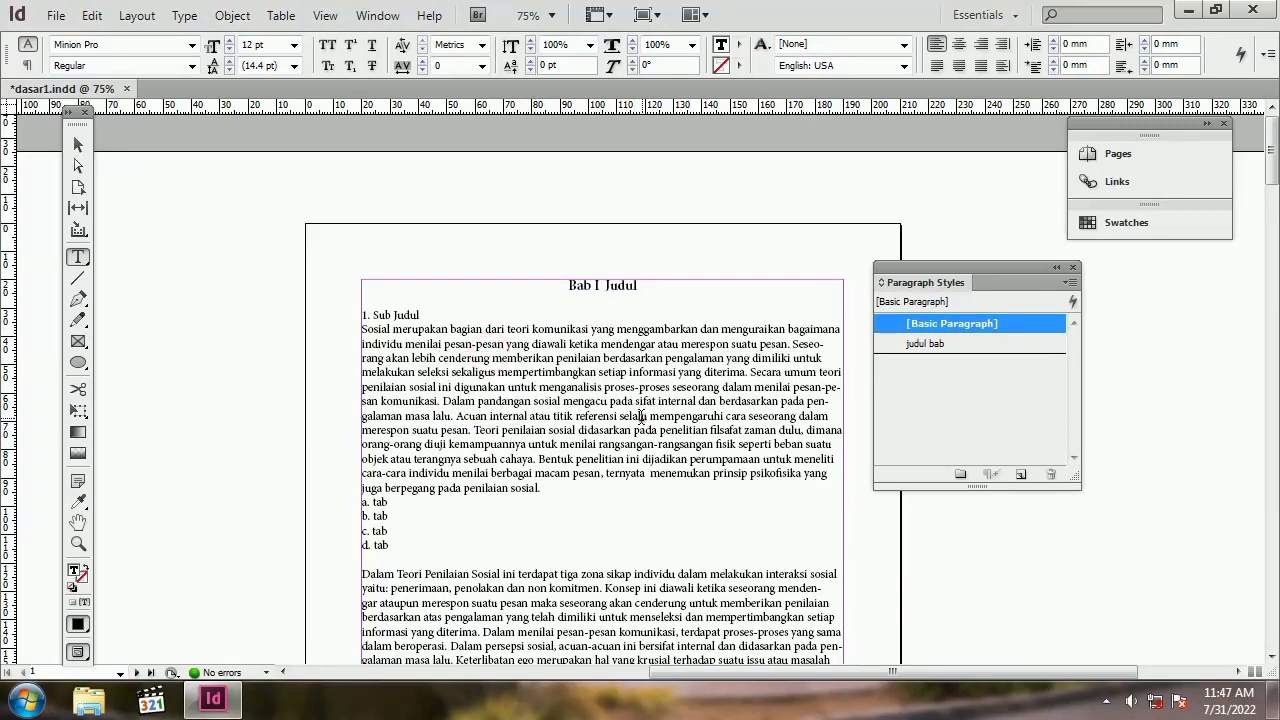
pyautogui.click(509, 427)
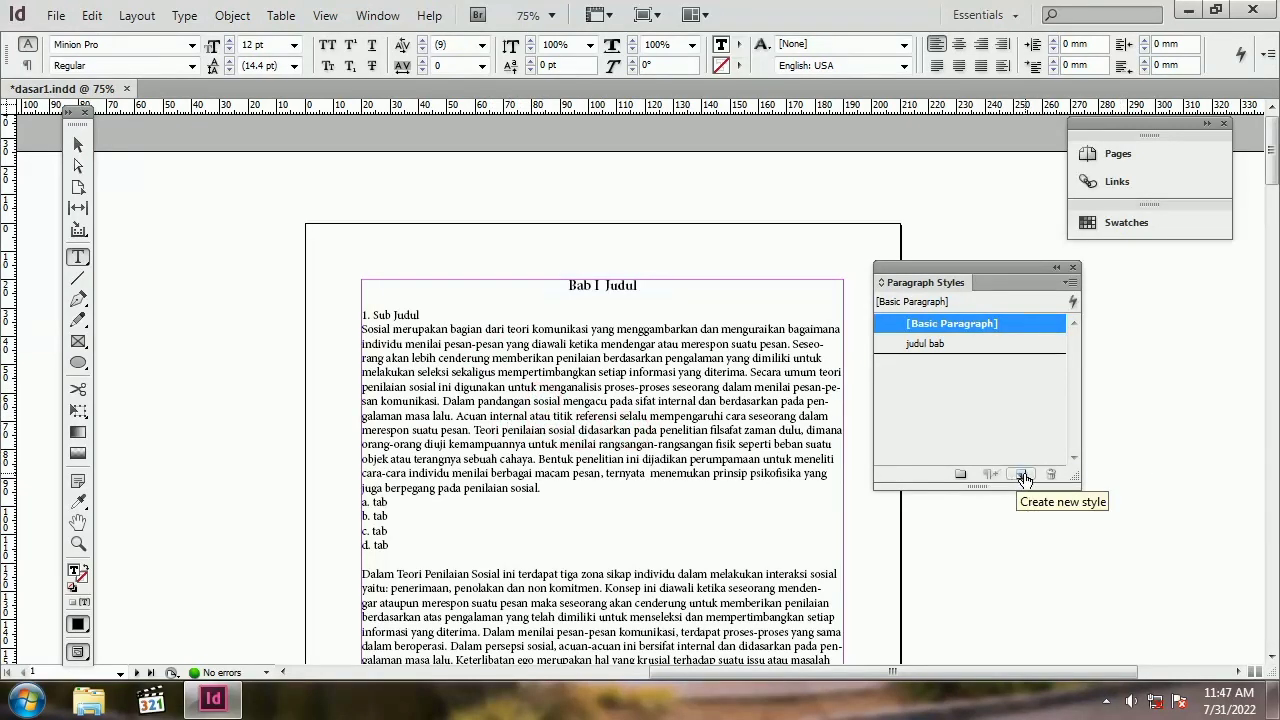
pyautogui.click(1022, 475)
pyautogui.click(1022, 475)
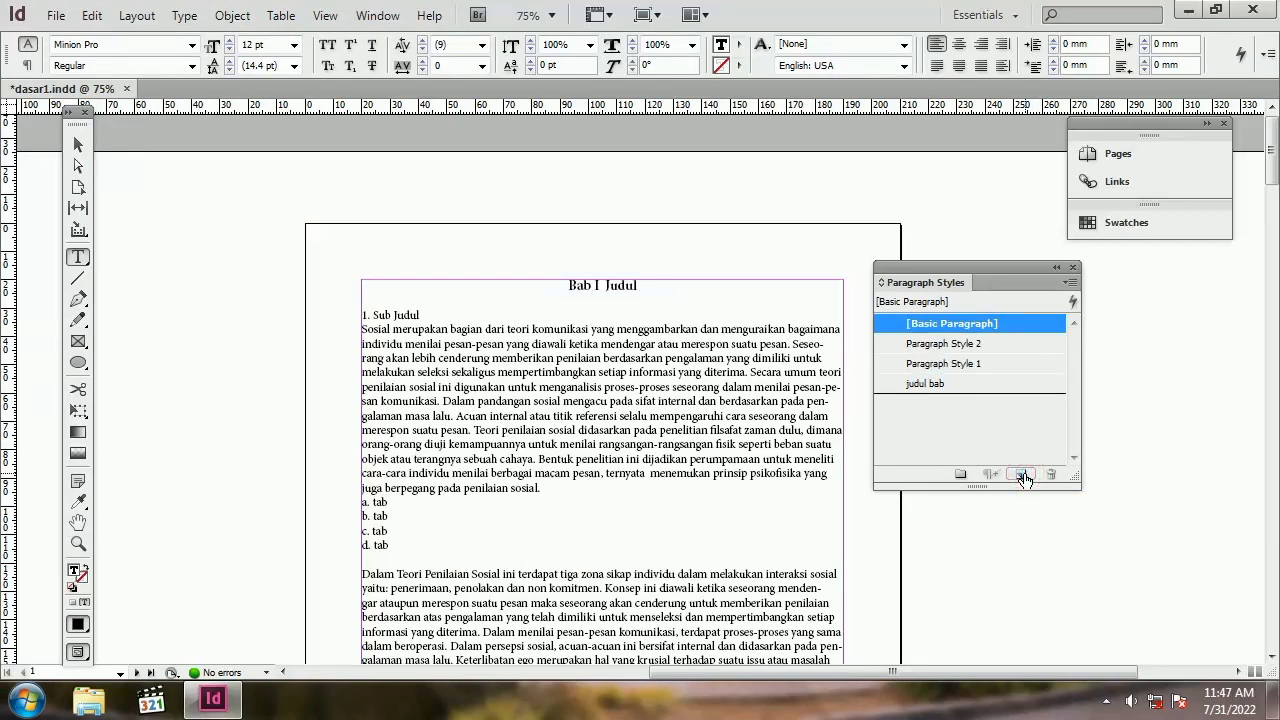
pyautogui.doubleClick(979, 344)
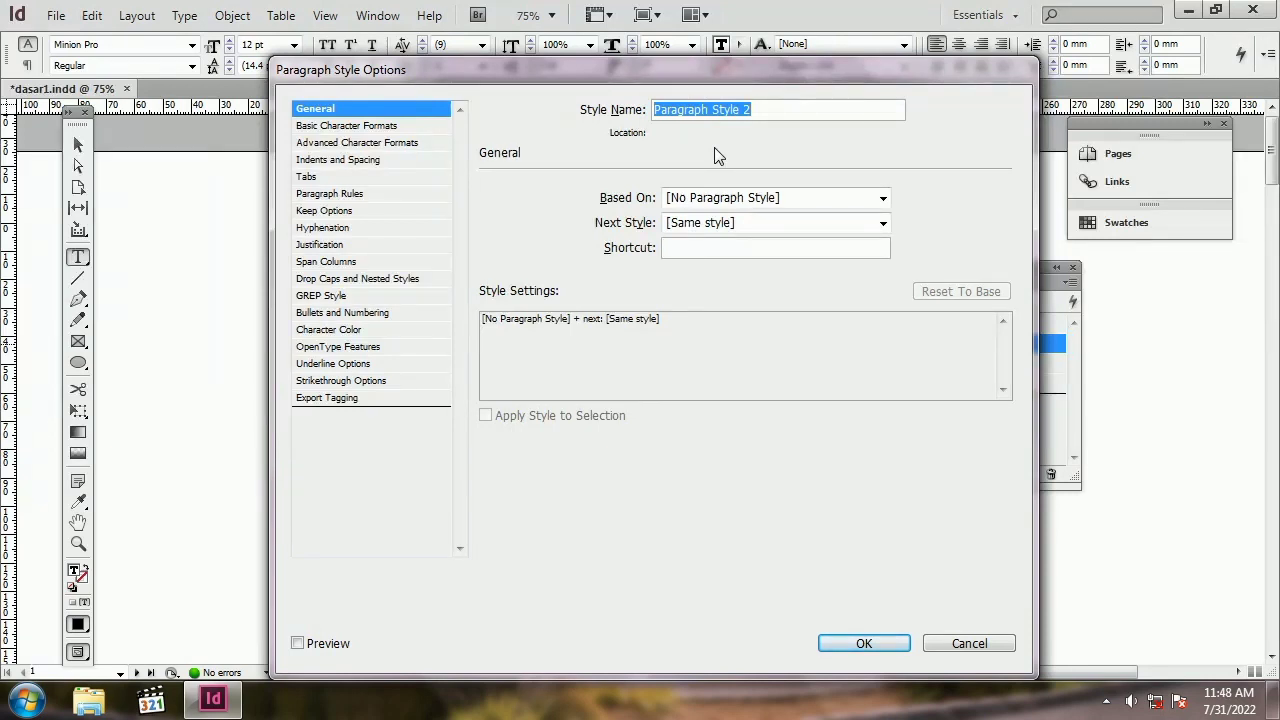
pyautogui.write('paragraph')
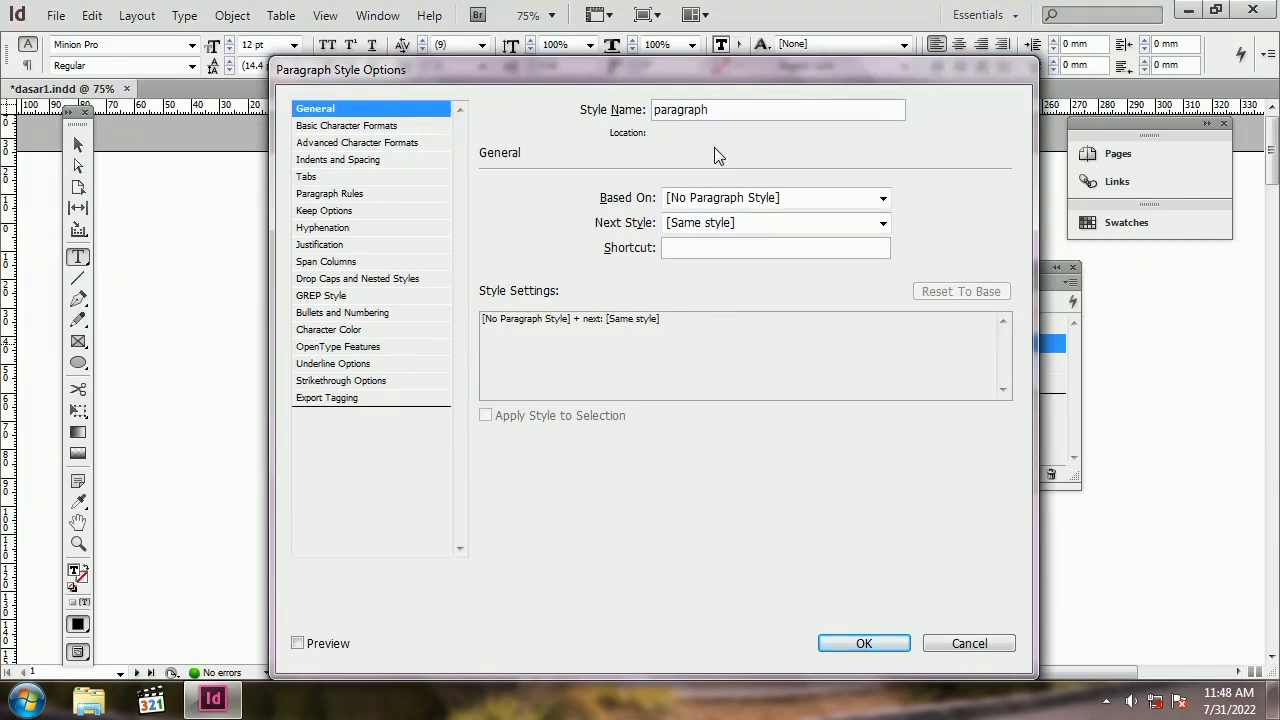
# Step: Set the "paragraph" style's alignment to Left Justify and its first line indent to 10 mm
pyautogui.click(357, 127)
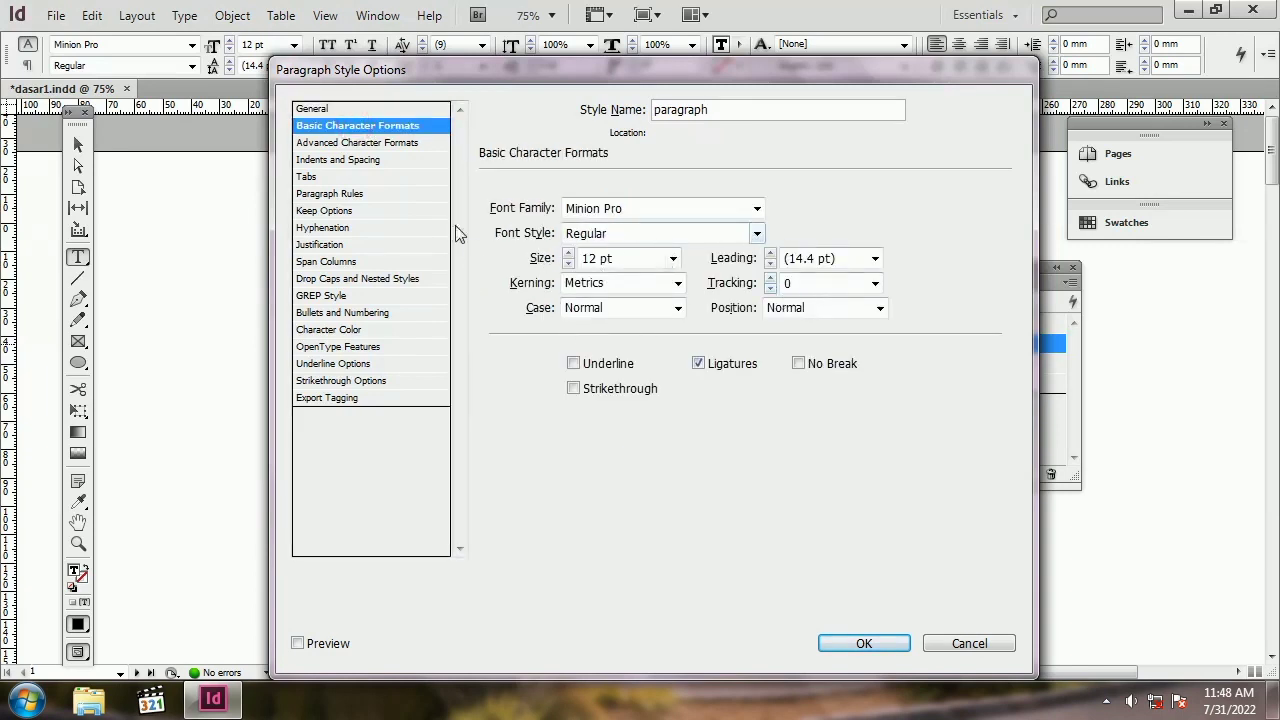
pyautogui.click(383, 143)
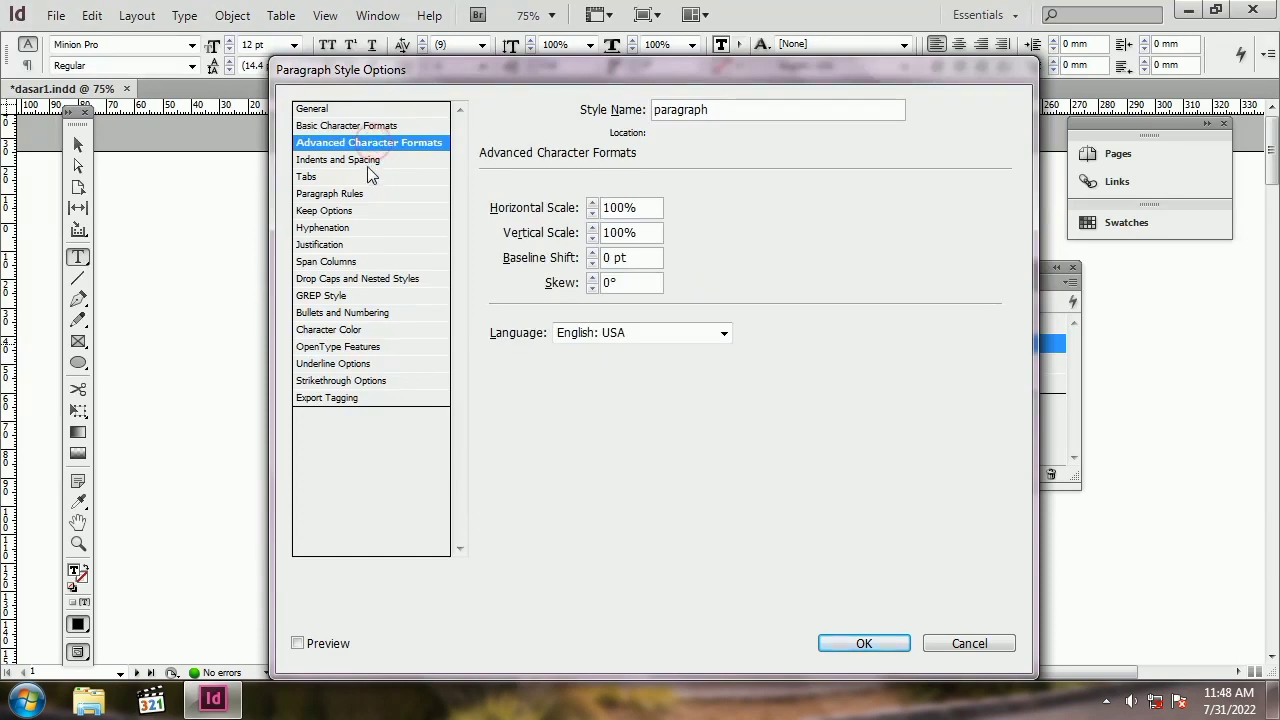
pyautogui.click(367, 163)
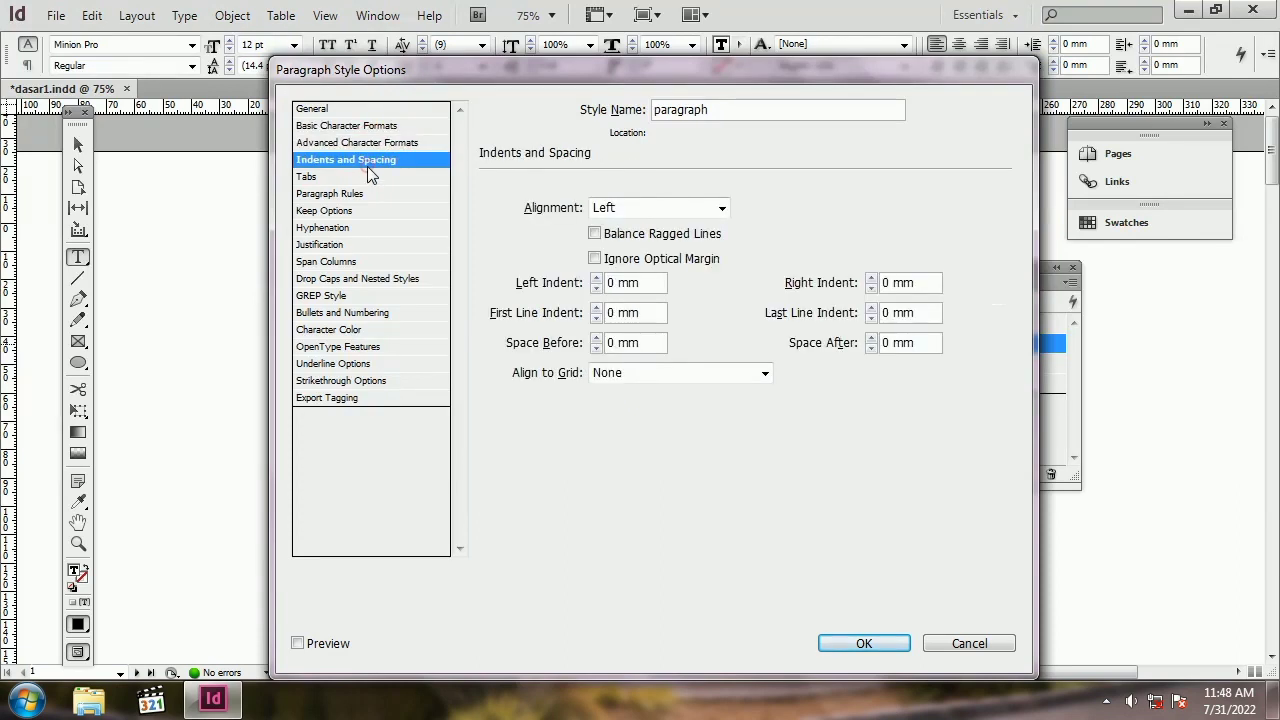
pyautogui.click(721, 208)
pyautogui.click(668, 277)
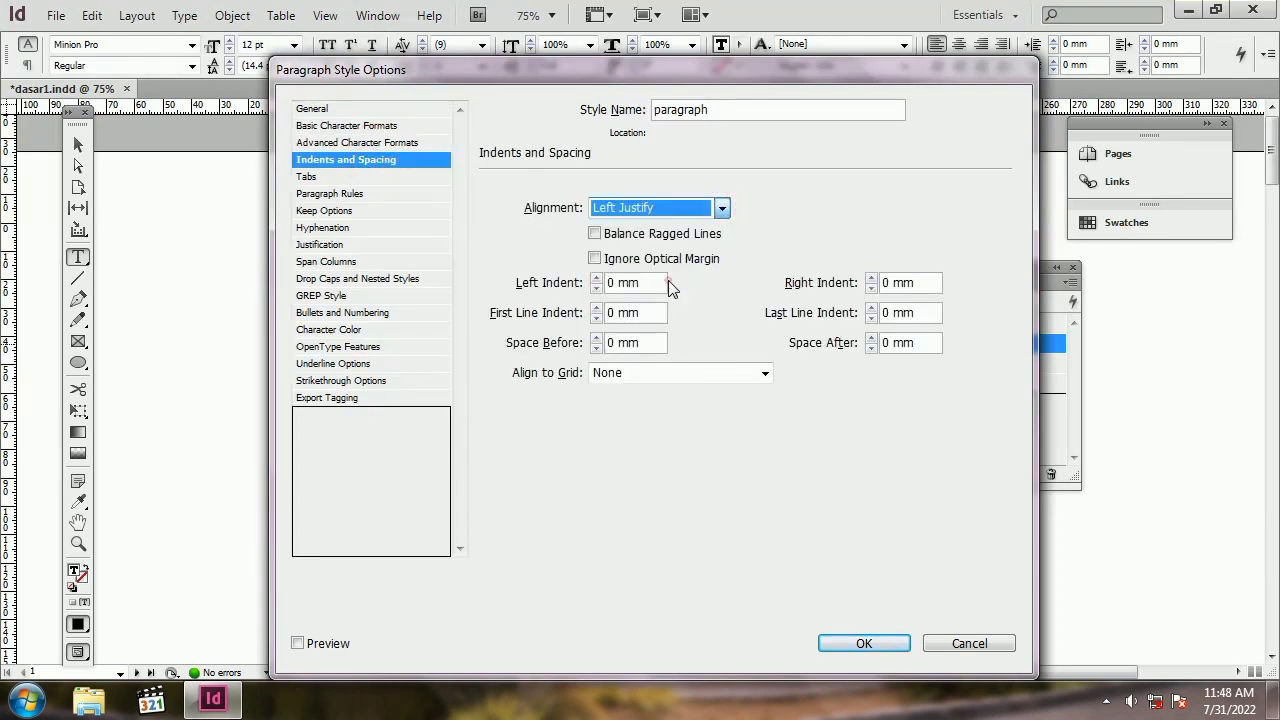
pyautogui.click(596, 308)
pyautogui.click(596, 308)
pyautogui.click(596, 308)
pyautogui.click(595, 307)
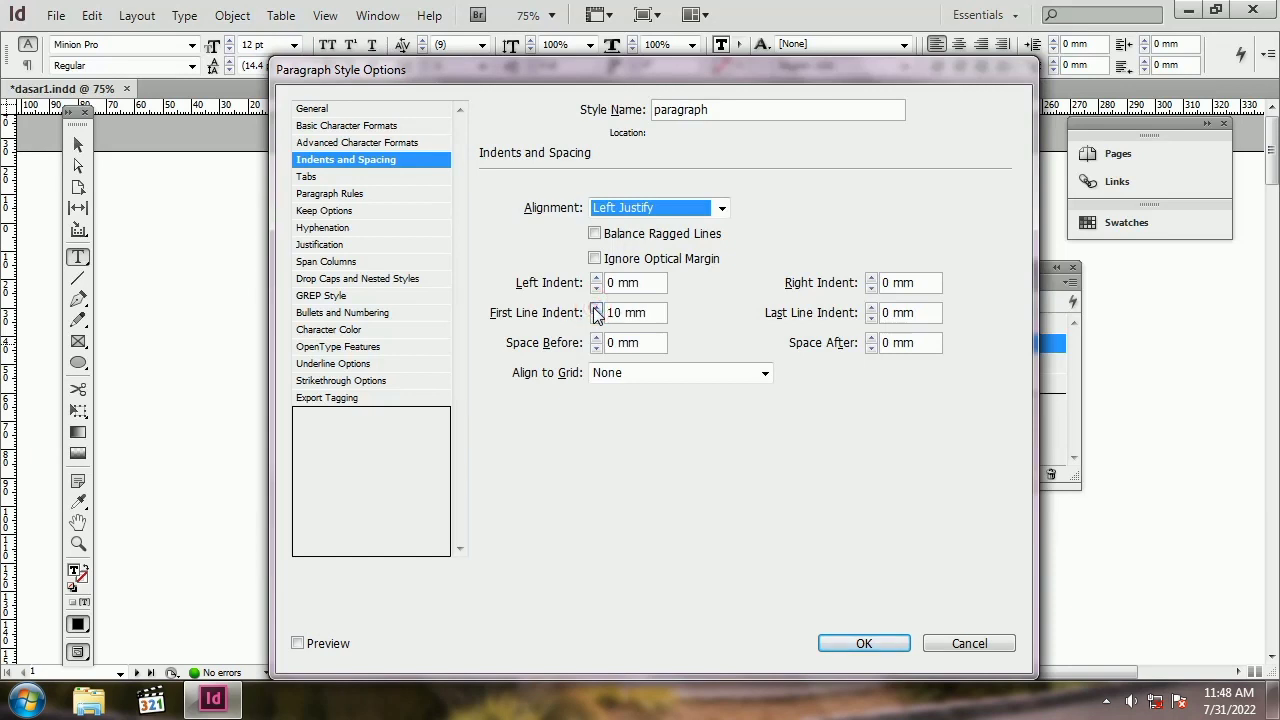
# Step: Turn off hyphenation in the "paragraph" style and save the style options
pyautogui.click(308, 177)
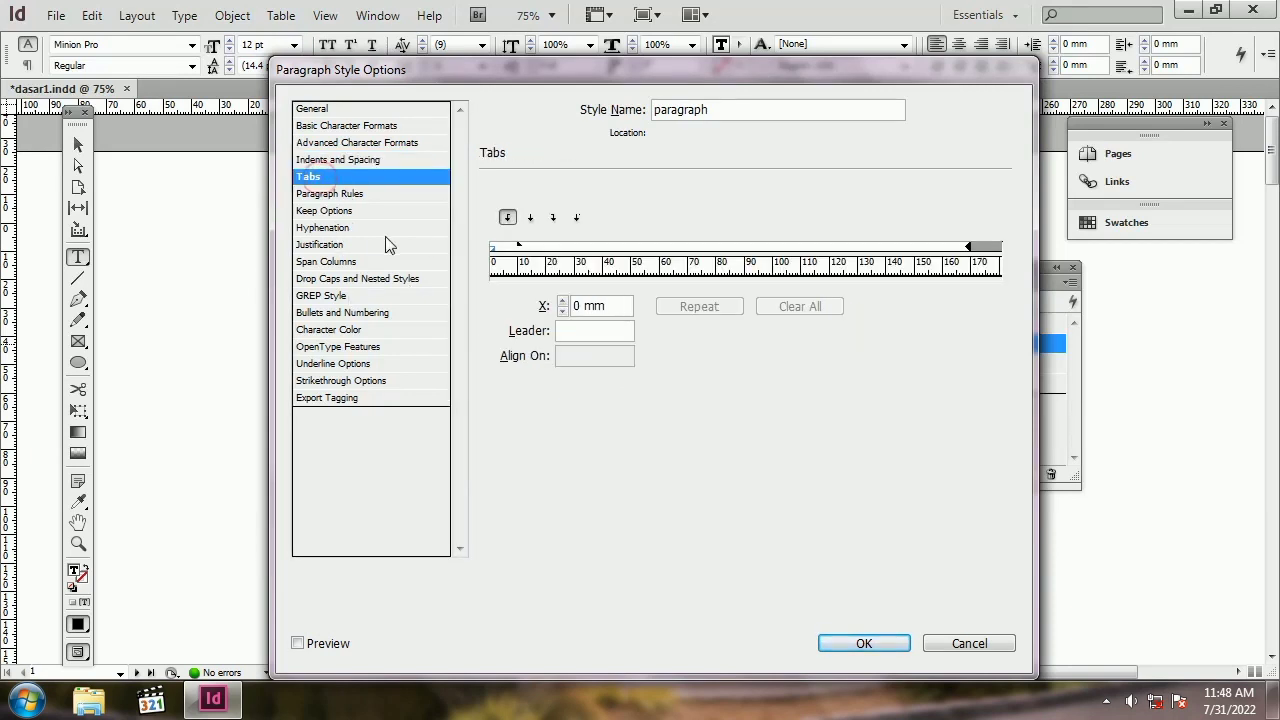
pyautogui.click(355, 332)
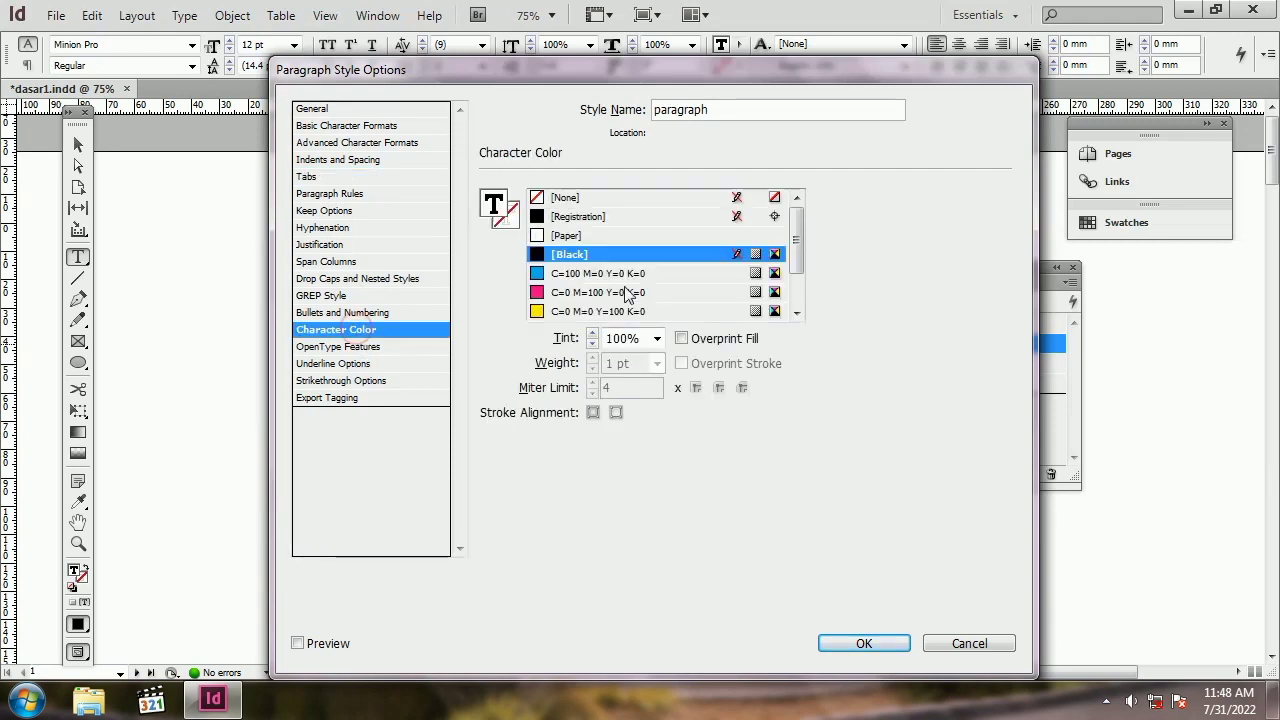
pyautogui.click(355, 230)
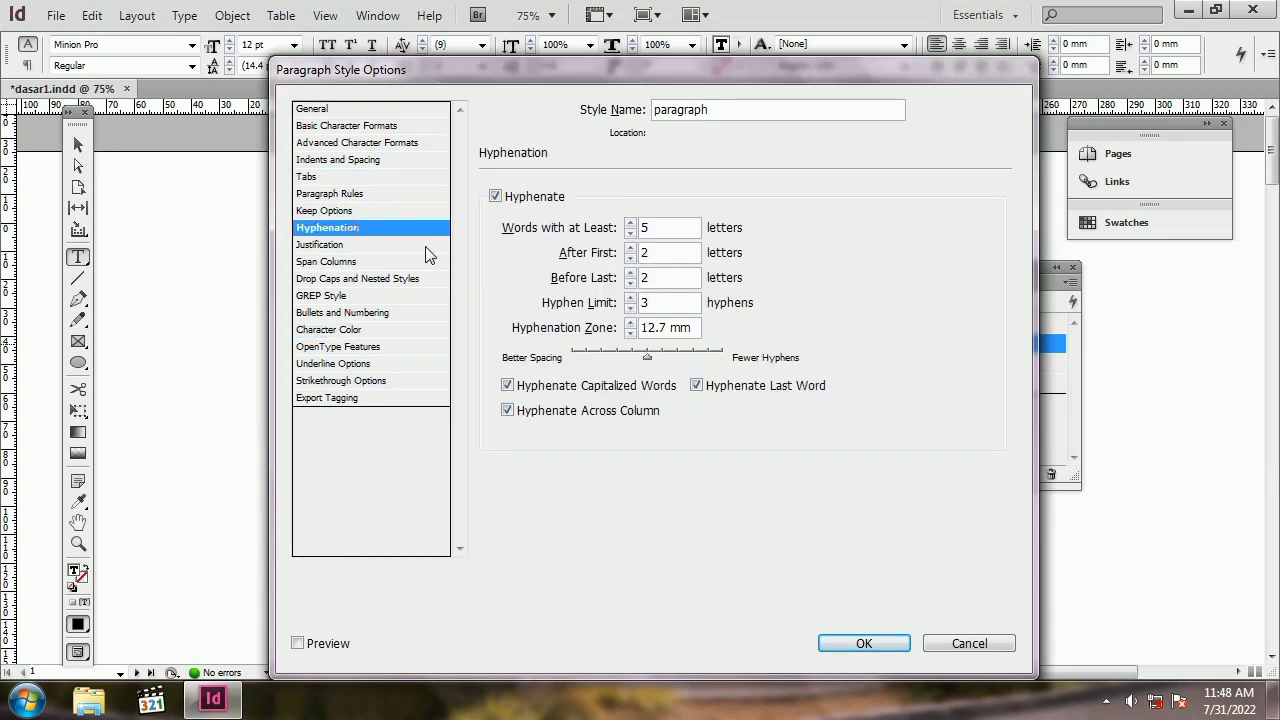
pyautogui.click(536, 194)
pyautogui.click(860, 644)
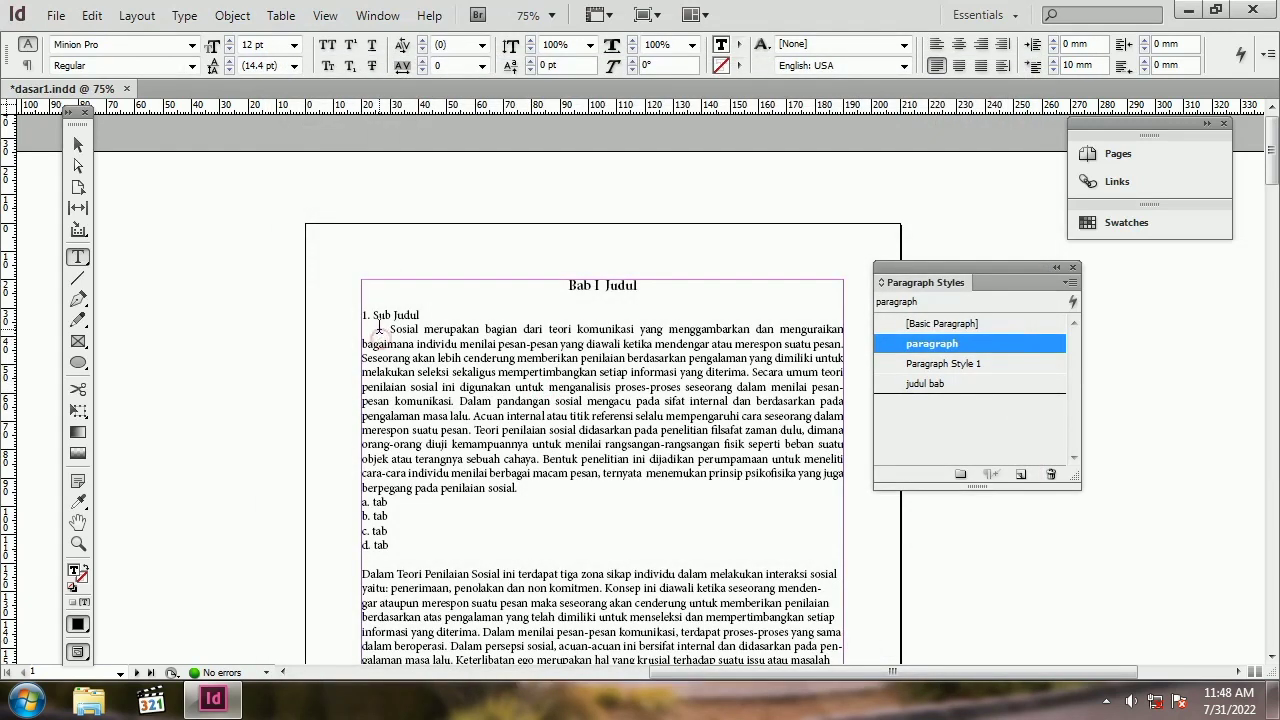
# Step: Apply the "paragraph" style to the three body paragraphs below the a to d tab list
pyautogui.scroll(-3, 380, 330)
pyautogui.click(437, 413)
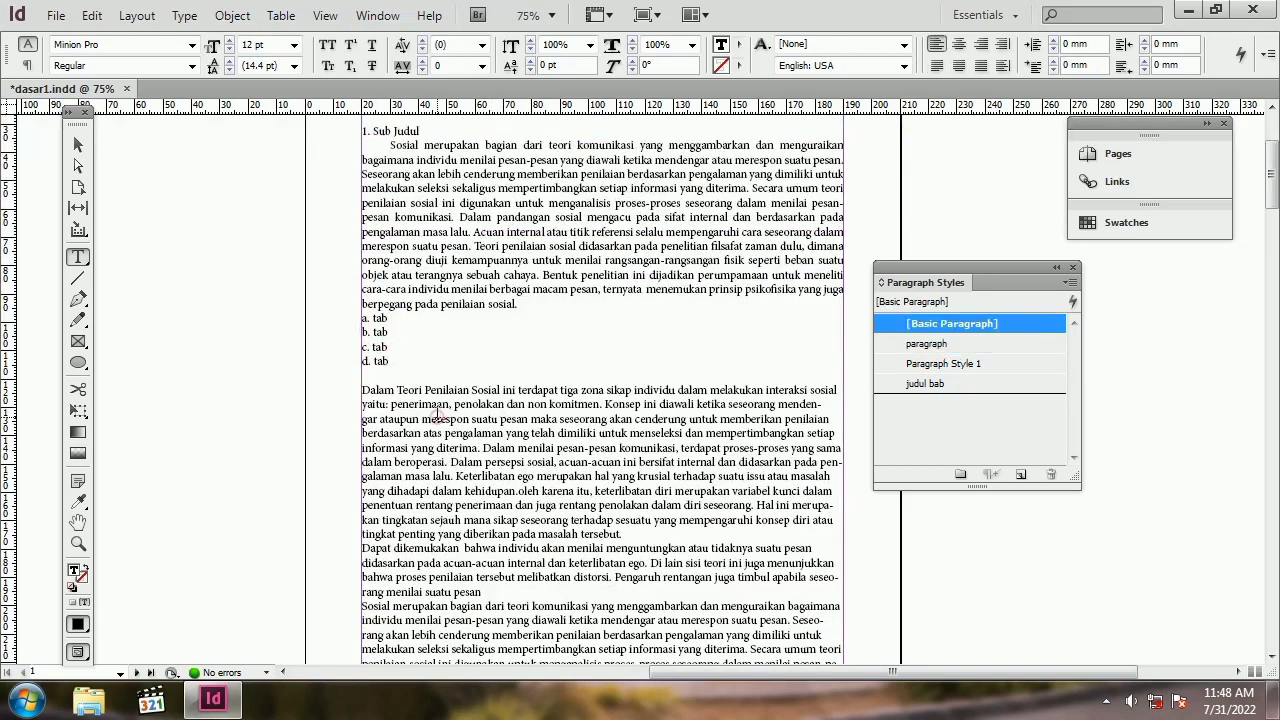
pyautogui.click(965, 343)
pyautogui.scroll(-2, 505, 445)
pyautogui.scroll(-1, 505, 445)
pyautogui.moveTo(397, 251); pyautogui.dragTo(588, 568)
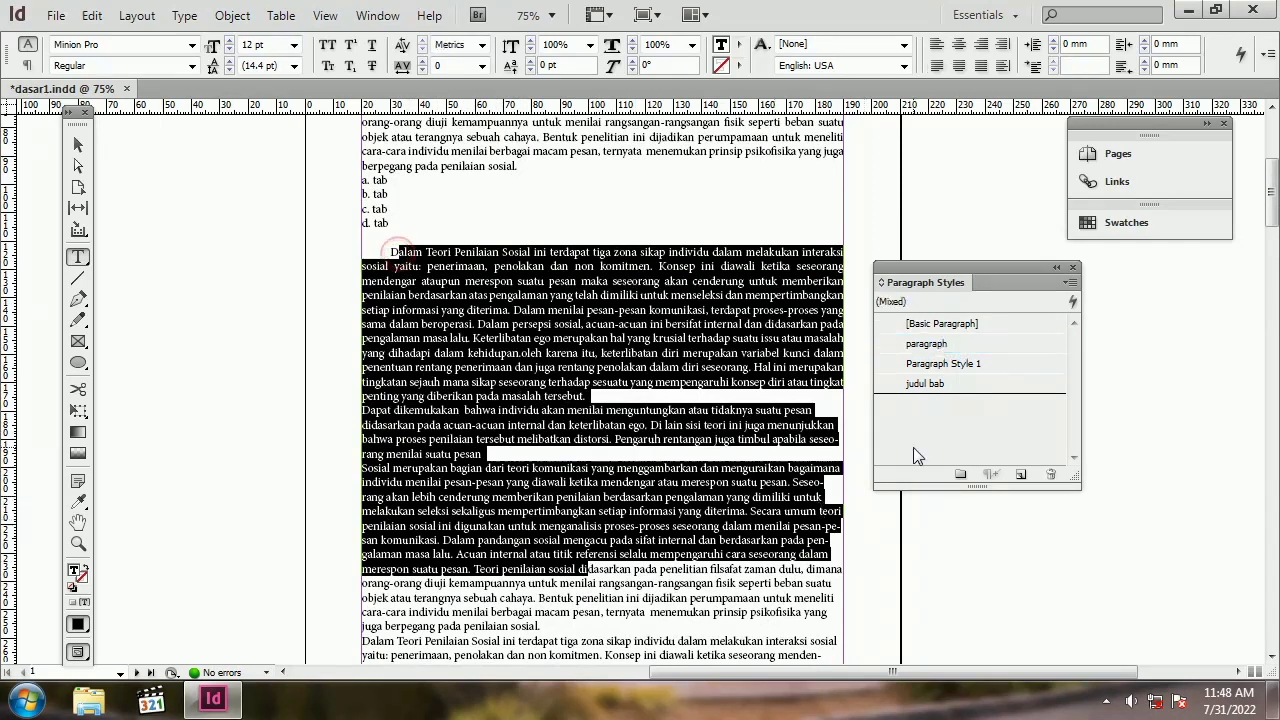
pyautogui.click(955, 345)
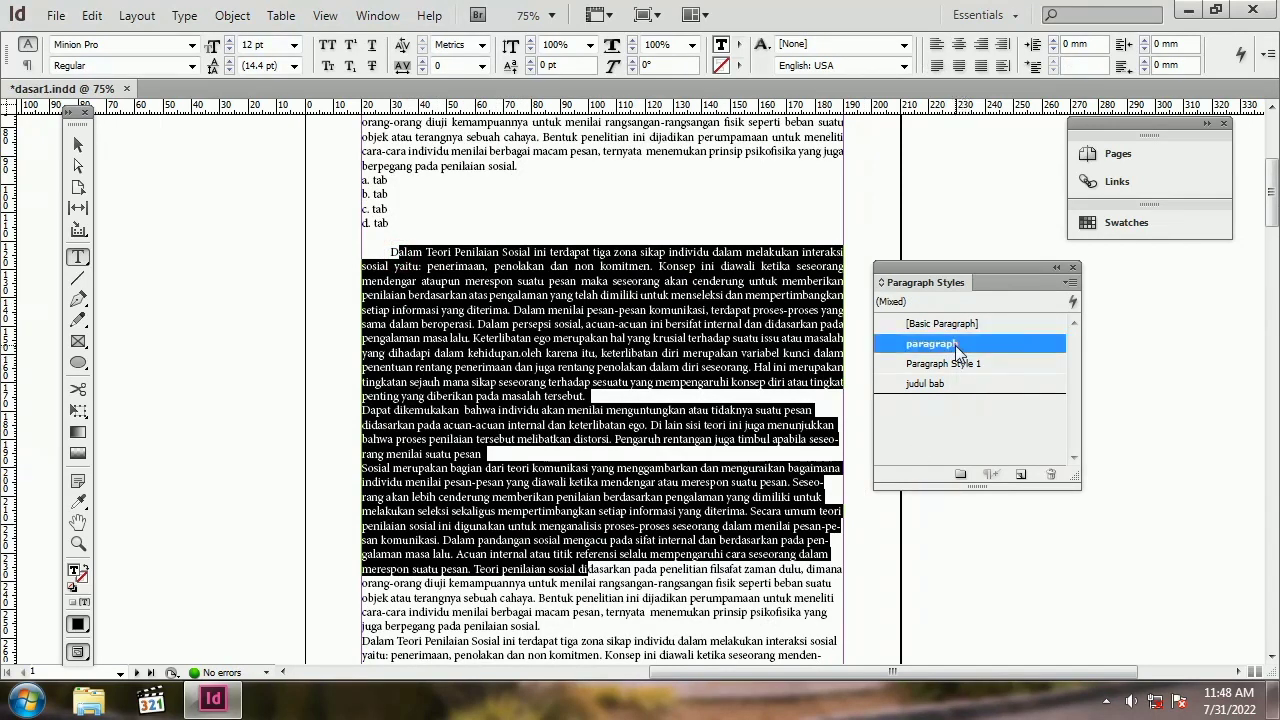
pyautogui.scroll(-2, 975, 365)
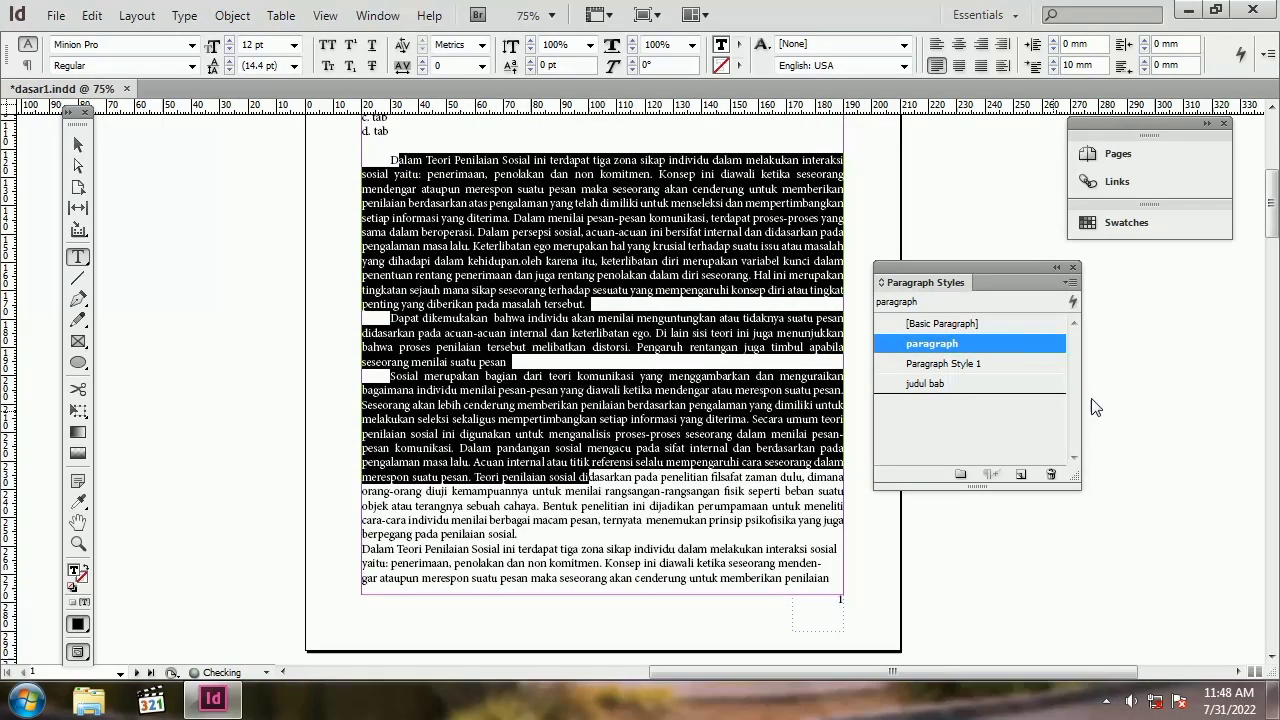
# Step: Delete the surplus "Paragraph Style 1" from the paragraph styles
pyautogui.click(999, 364)
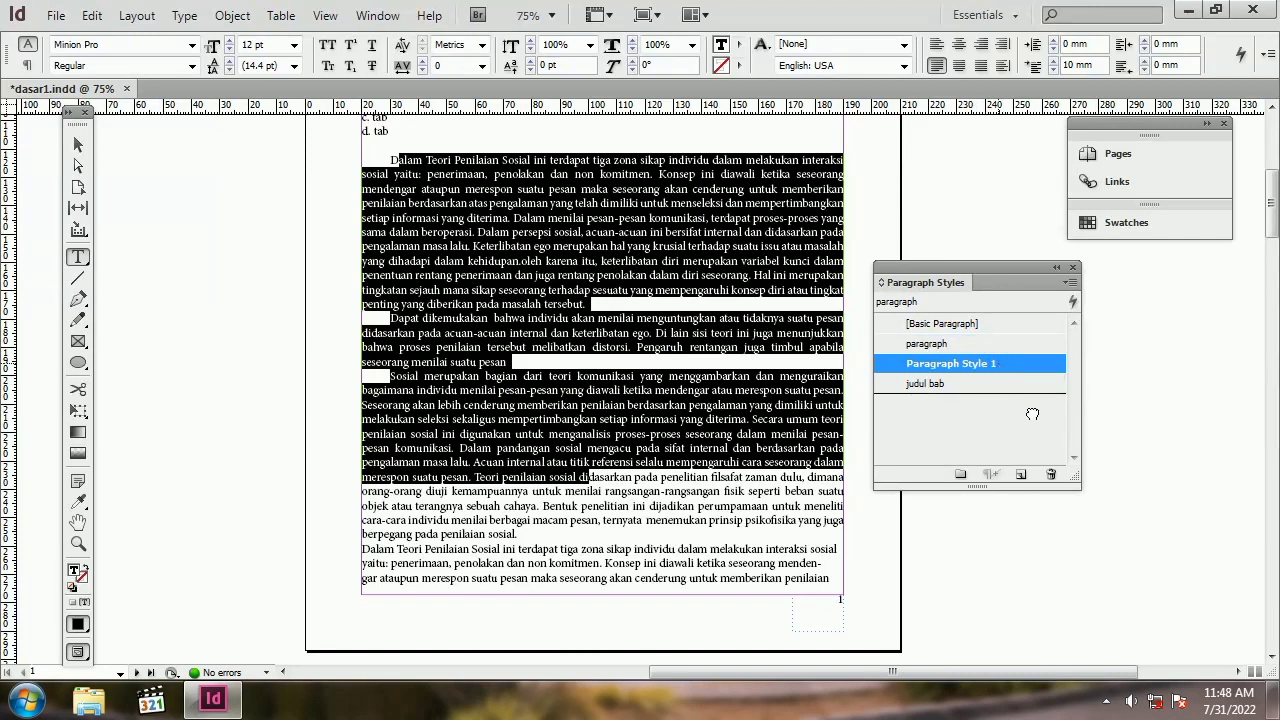
pyautogui.click(1053, 474)
# Step: Check which paragraph style is assigned to the body text across the document, including the text above the table on page 3
pyautogui.scroll(-3, 505, 407)
pyautogui.click(505, 403)
pyautogui.scroll(10, 483, 270)
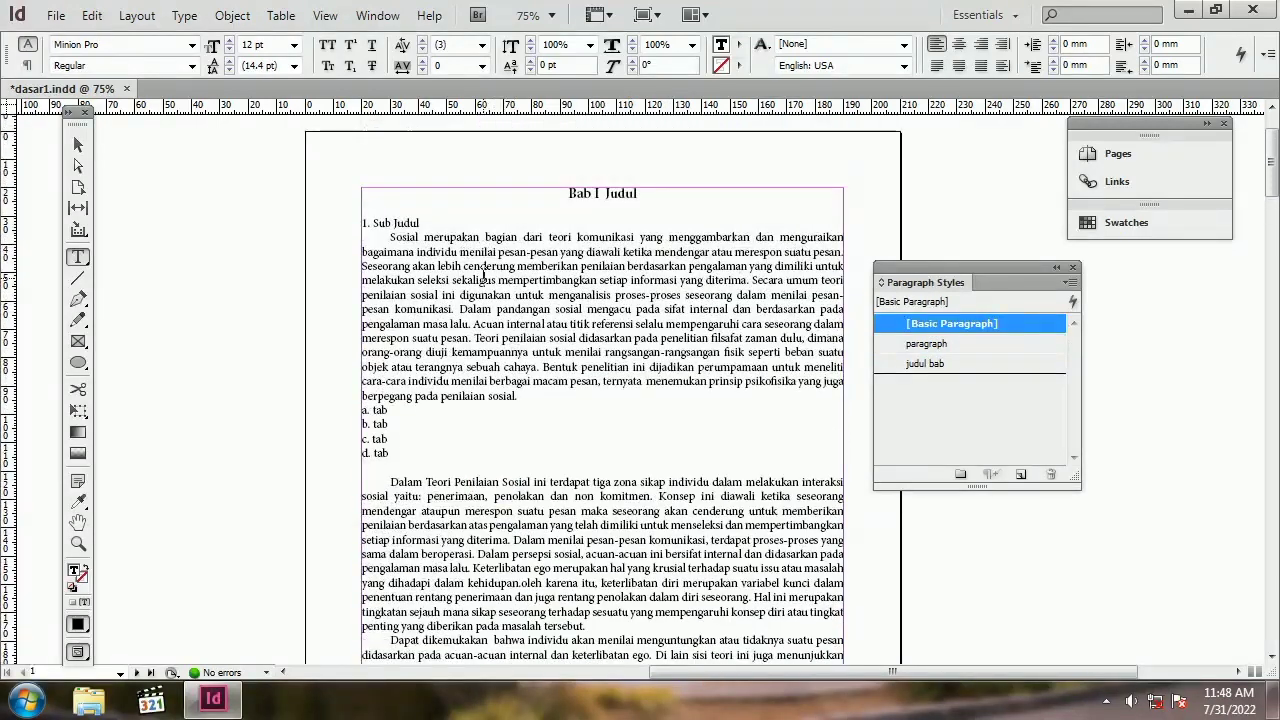
pyautogui.click(483, 272)
pyautogui.scroll(-4, 400, 277)
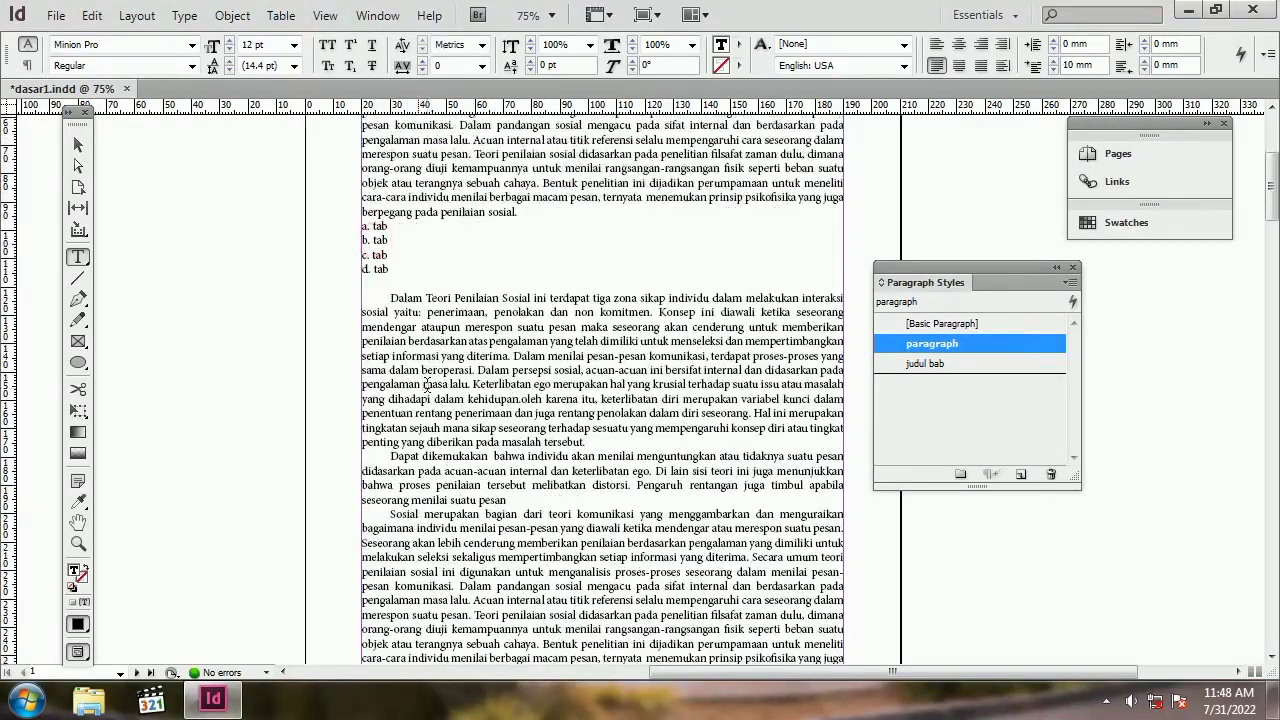
pyautogui.click(371, 284)
pyautogui.click(368, 295)
pyautogui.click(372, 456)
pyautogui.click(401, 521)
pyautogui.scroll(-8, 390, 515)
pyautogui.scroll(-8, 374, 511)
pyautogui.click(432, 351)
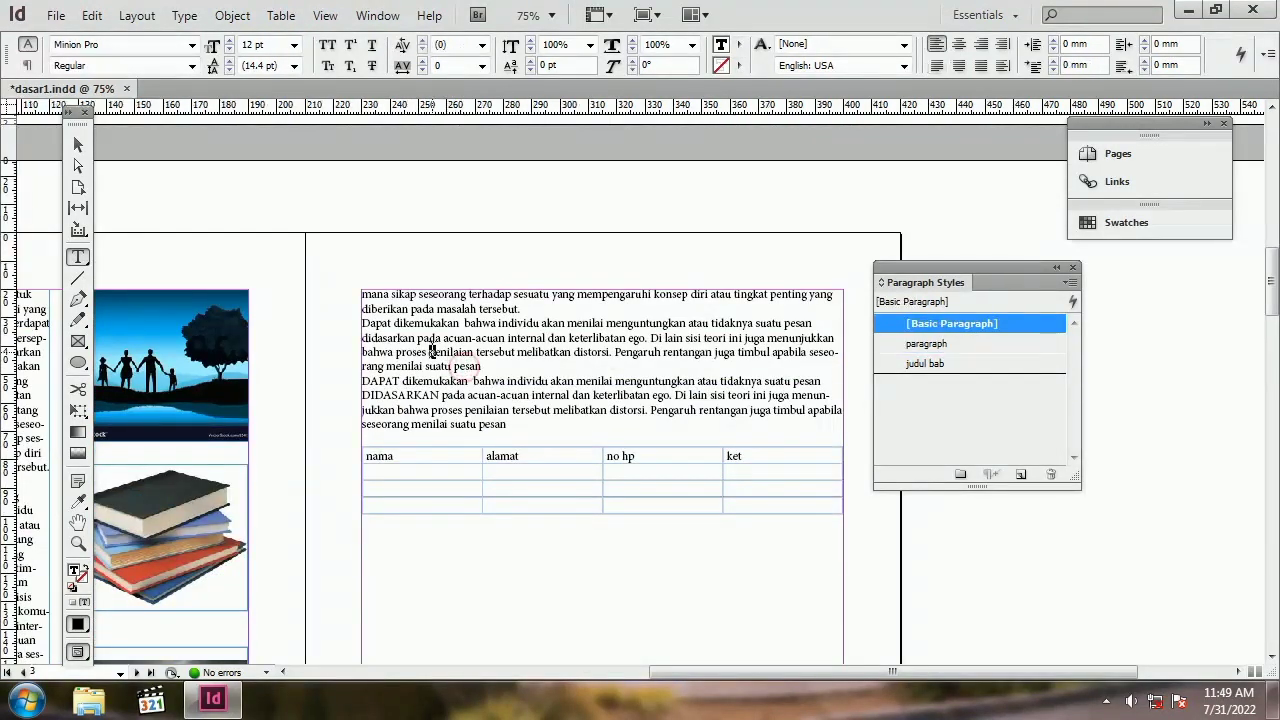
pyautogui.click(457, 351)
pyautogui.scroll(1, 515, 403)
pyautogui.moveTo(538, 399); pyautogui.dragTo(462, 353)
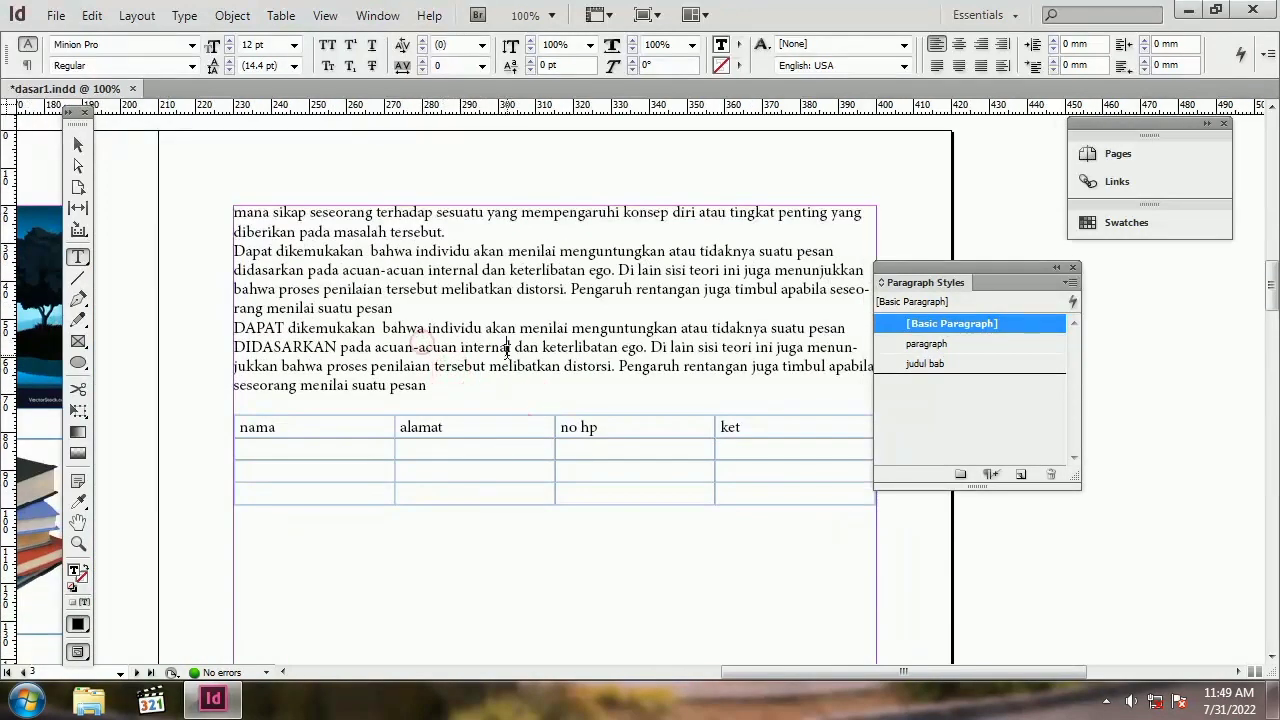
# Step: Set the "1. Sub Judul" heading on page 1 to the Bold font style
pyautogui.scroll(3, 507, 355)
pyautogui.scroll(3, 603, 405)
pyautogui.scroll(-2, 603, 405)
pyautogui.scroll(3, 648, 340)
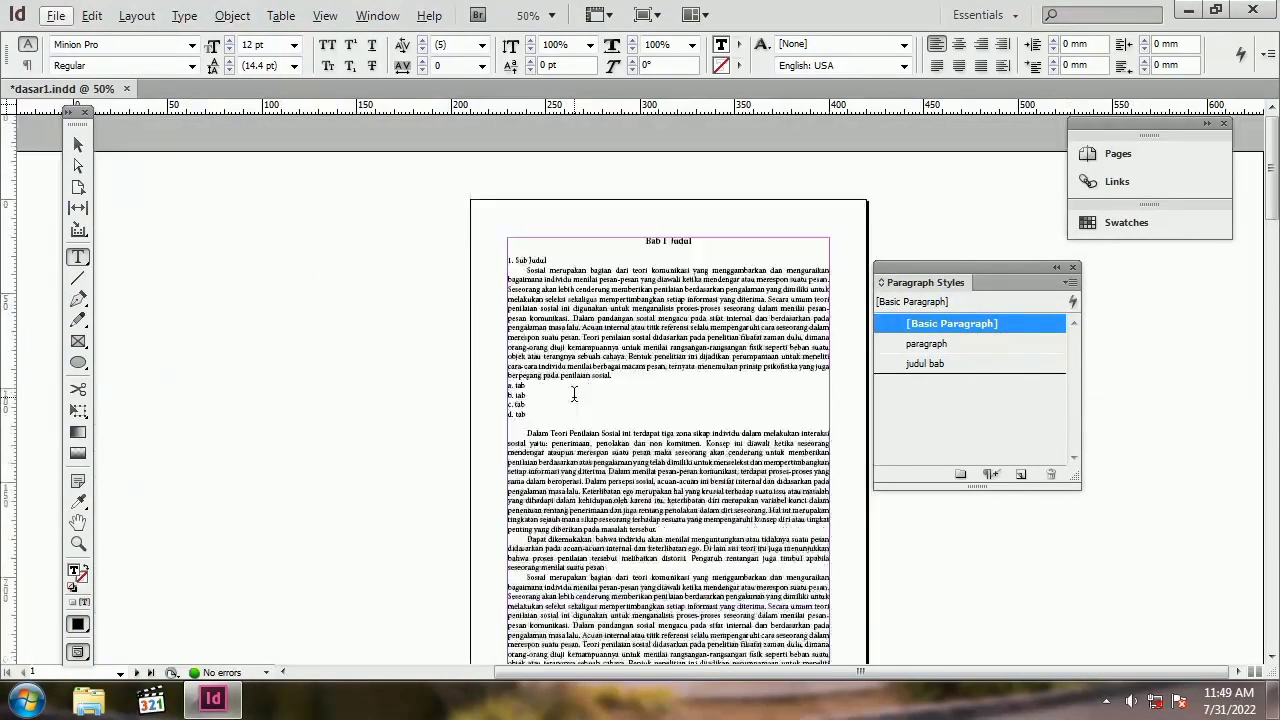
pyautogui.scroll(2, 556, 295)
pyautogui.scroll(2, 537, 377)
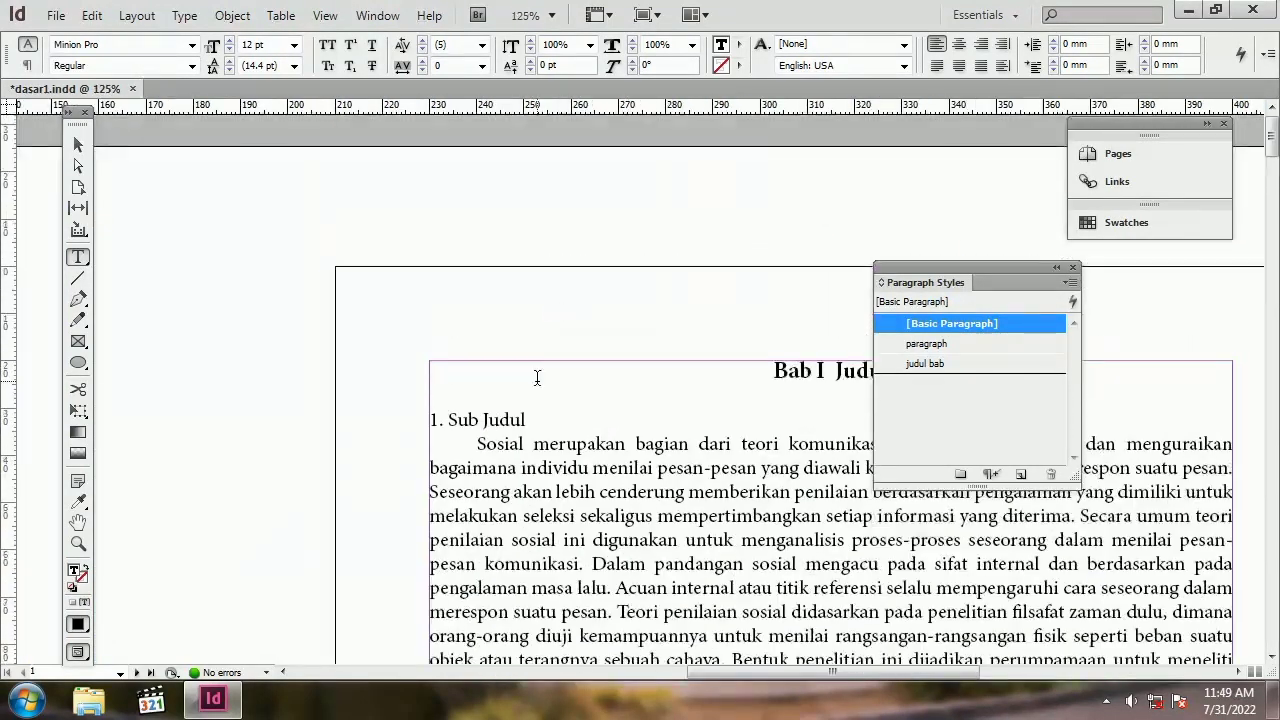
pyautogui.doubleClick(530, 416)
pyautogui.moveTo(530, 416); pyautogui.dragTo(374, 406)
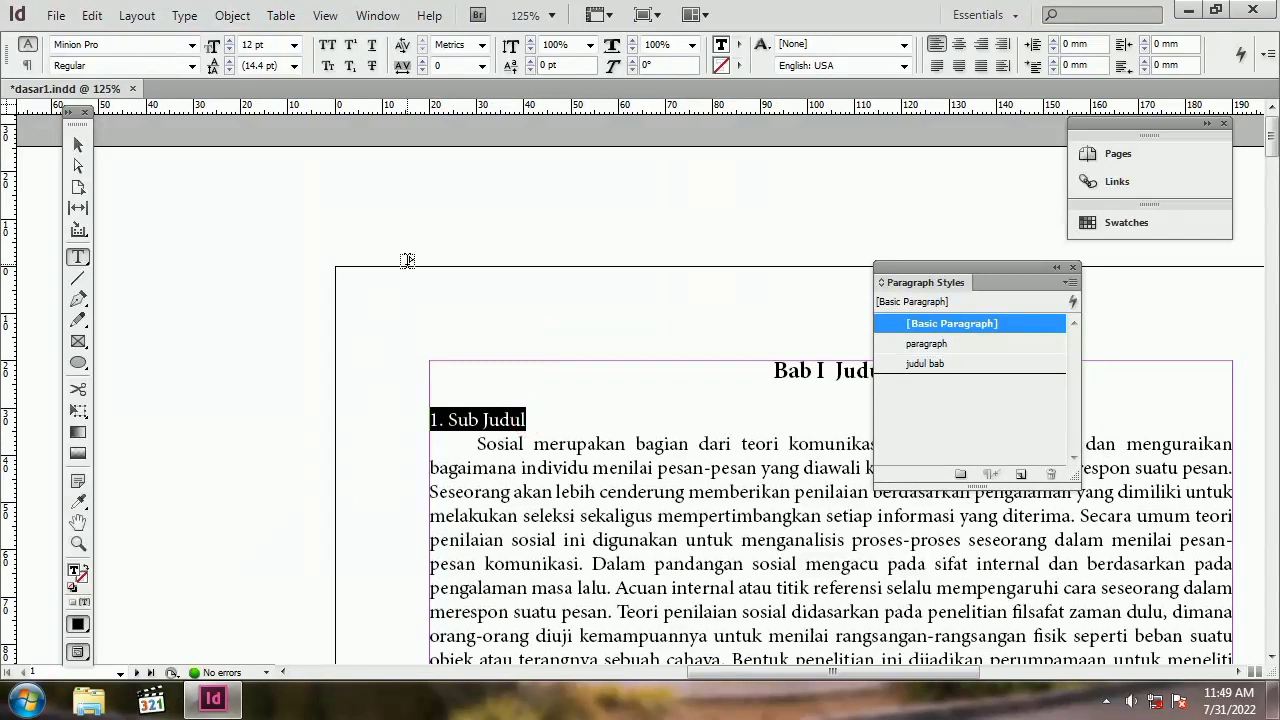
pyautogui.click(543, 420)
pyautogui.moveTo(543, 420); pyautogui.dragTo(382, 404)
pyautogui.tripleClick(541, 414)
pyautogui.click(190, 66)
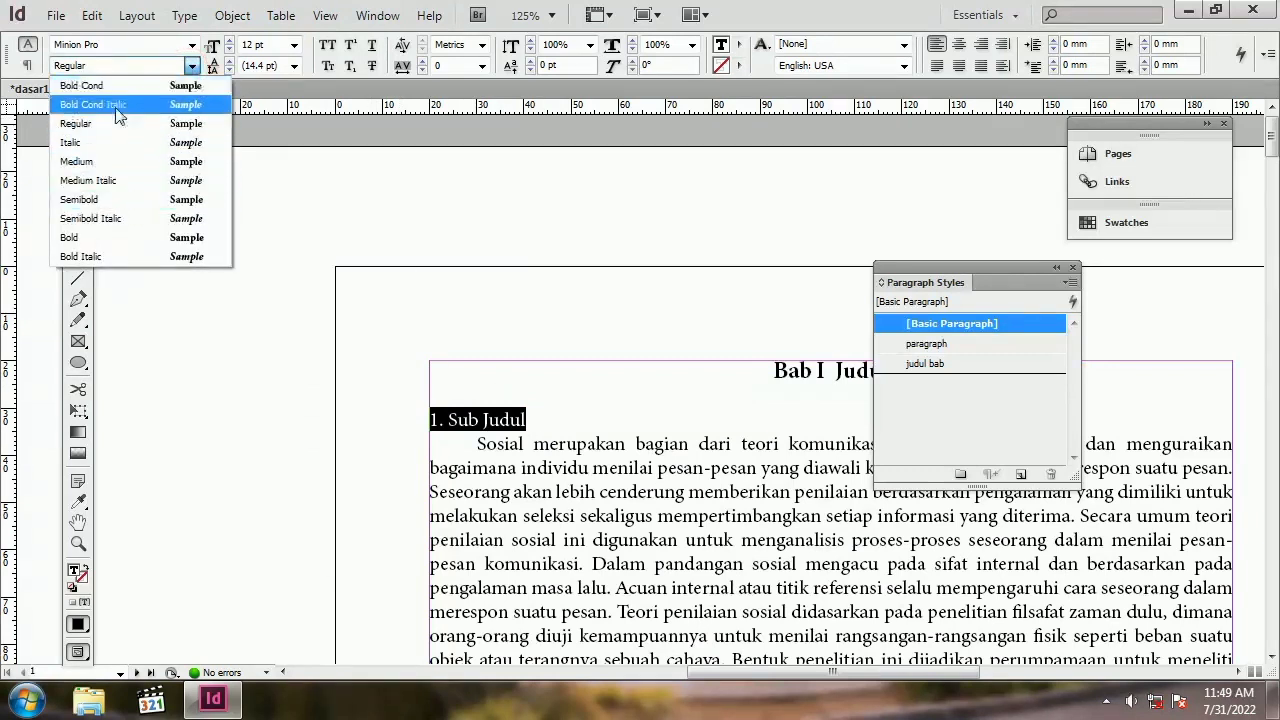
pyautogui.click(116, 238)
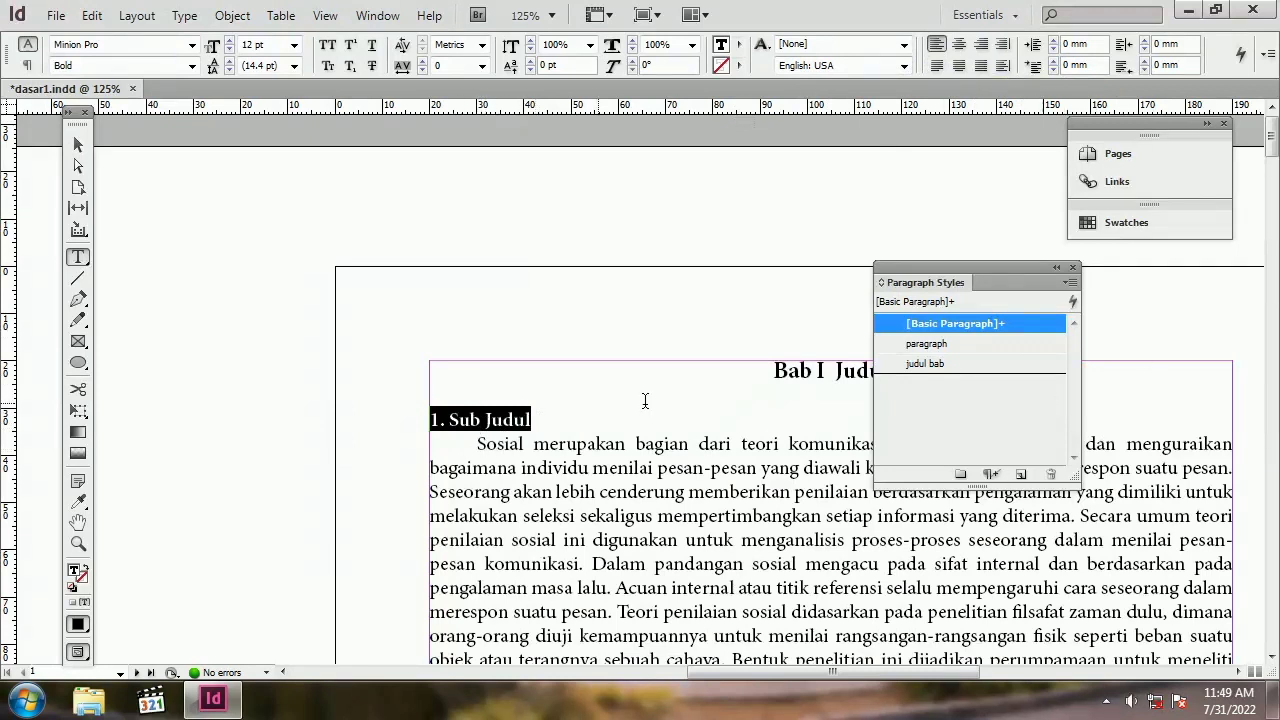
# Step: Create a new paragraph style named "subjudul" from the bold heading, keeping its basic character formats and left alignment
pyautogui.click(1066, 283)
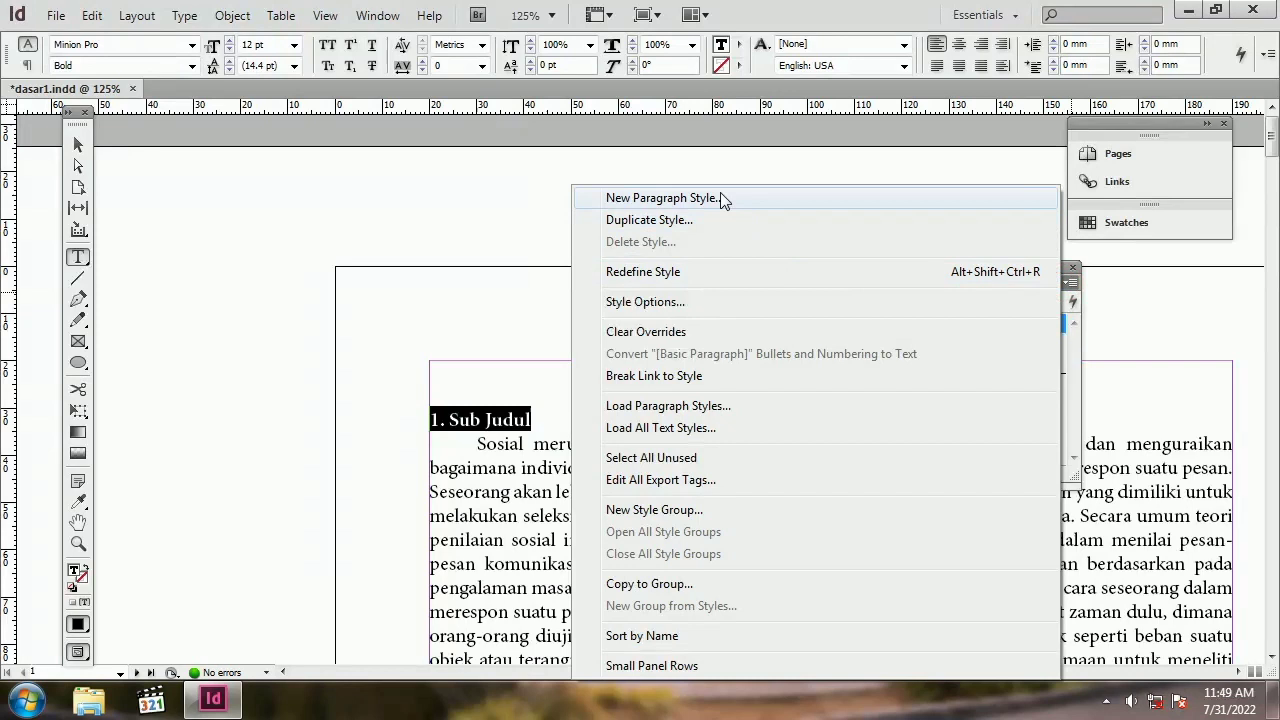
pyautogui.click(679, 200)
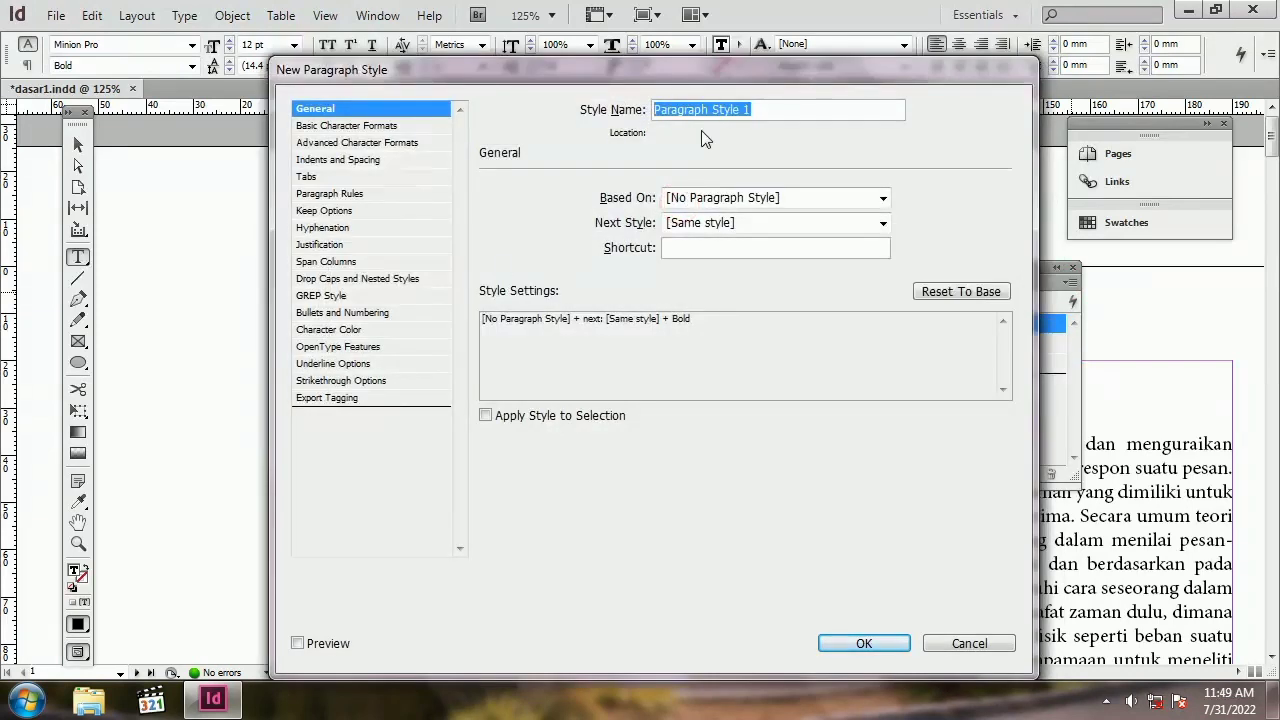
pyautogui.write('subjudul')
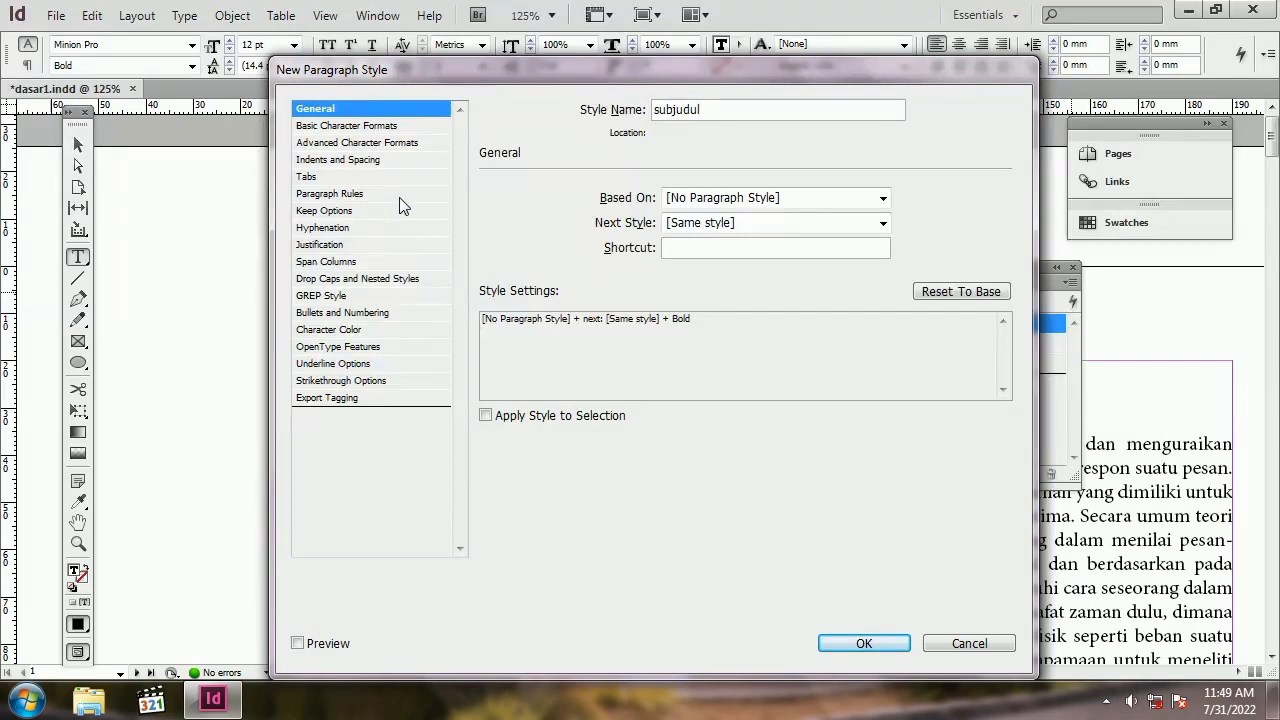
pyautogui.click(347, 125)
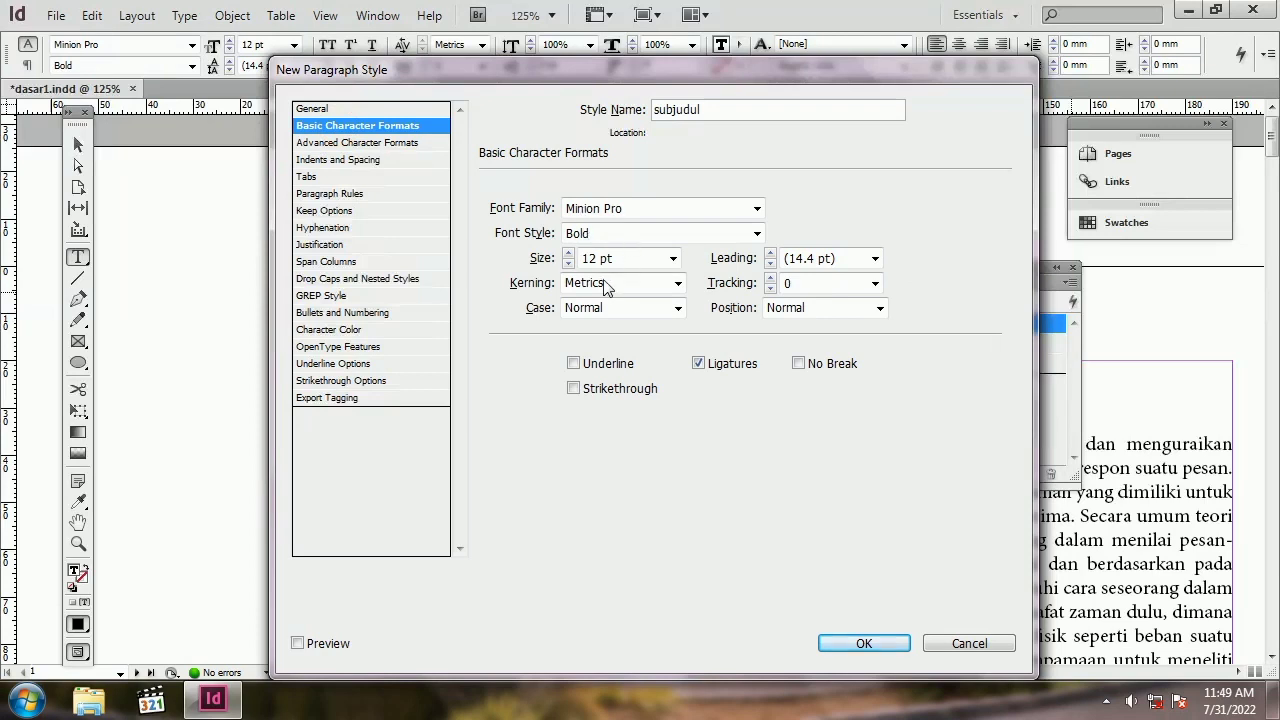
pyautogui.click(350, 143)
pyautogui.click(346, 160)
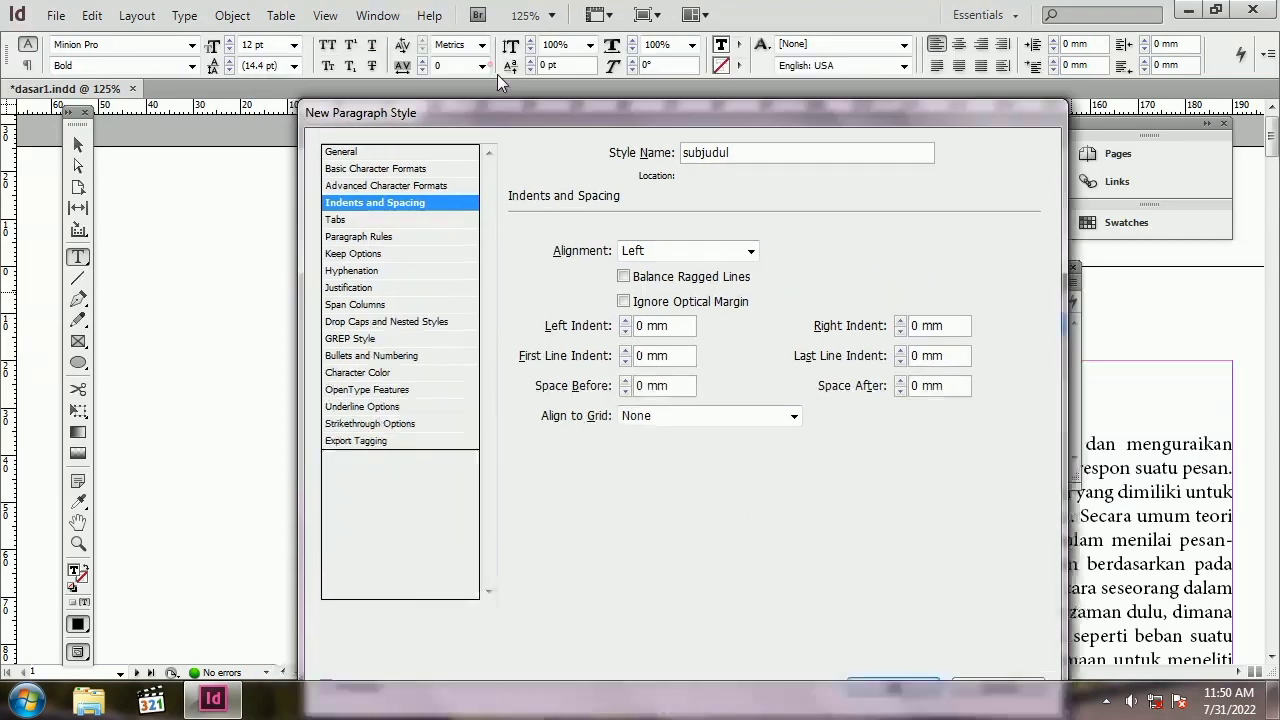
pyautogui.moveTo(497, 74); pyautogui.dragTo(816, 314)
pyautogui.moveTo(737, 314); pyautogui.dragTo(327, 6)
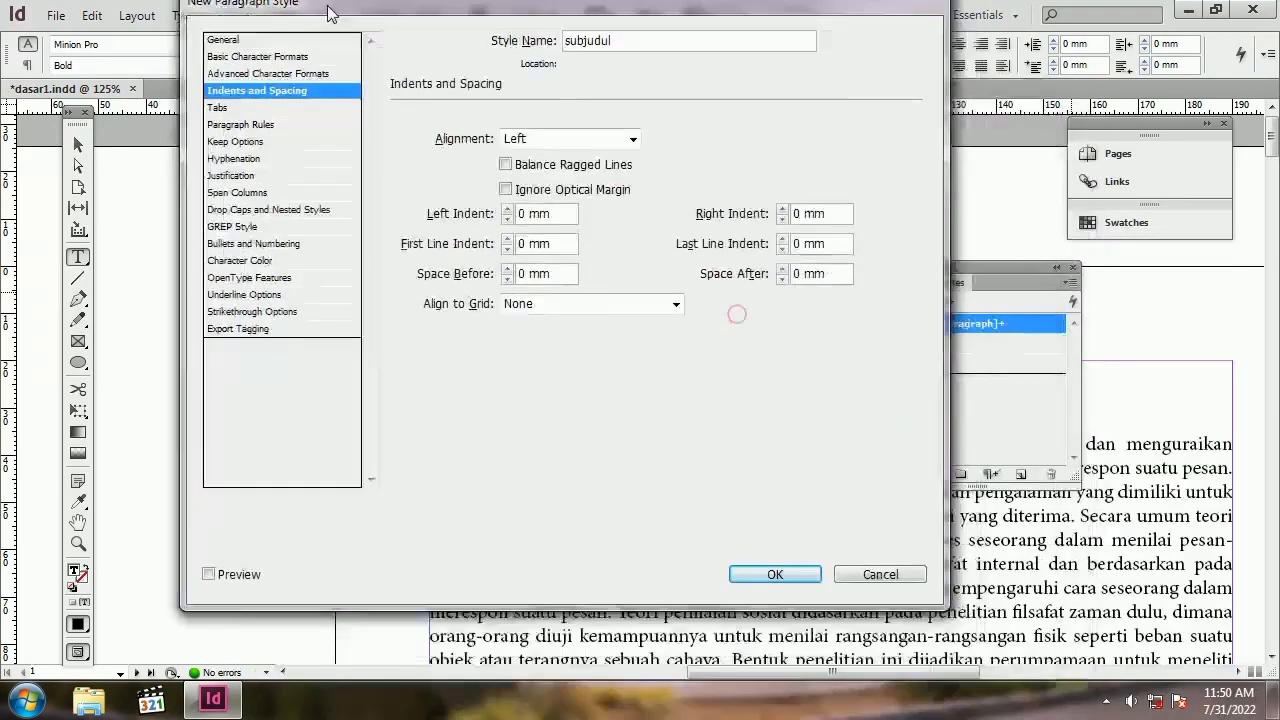
pyautogui.click(778, 584)
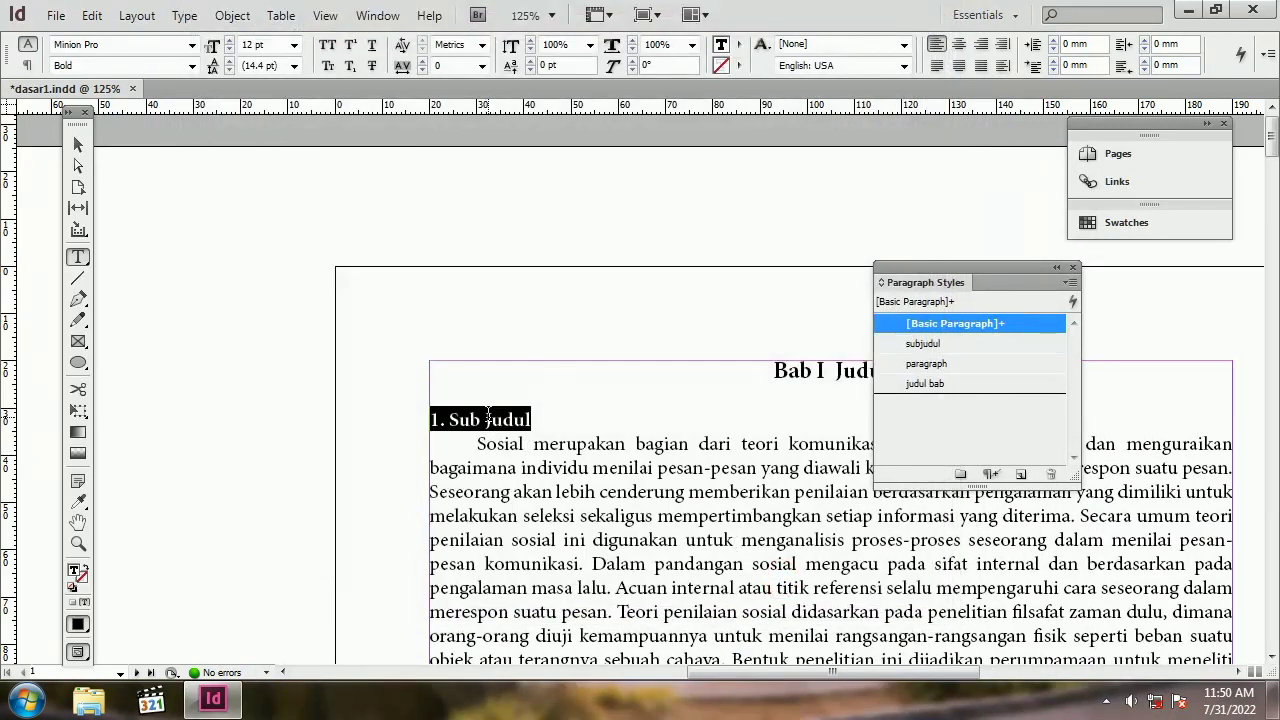
# Step: Apply the "subjudul" style to the four a to d tab lines below the first body paragraph
pyautogui.scroll(-2, 534, 381)
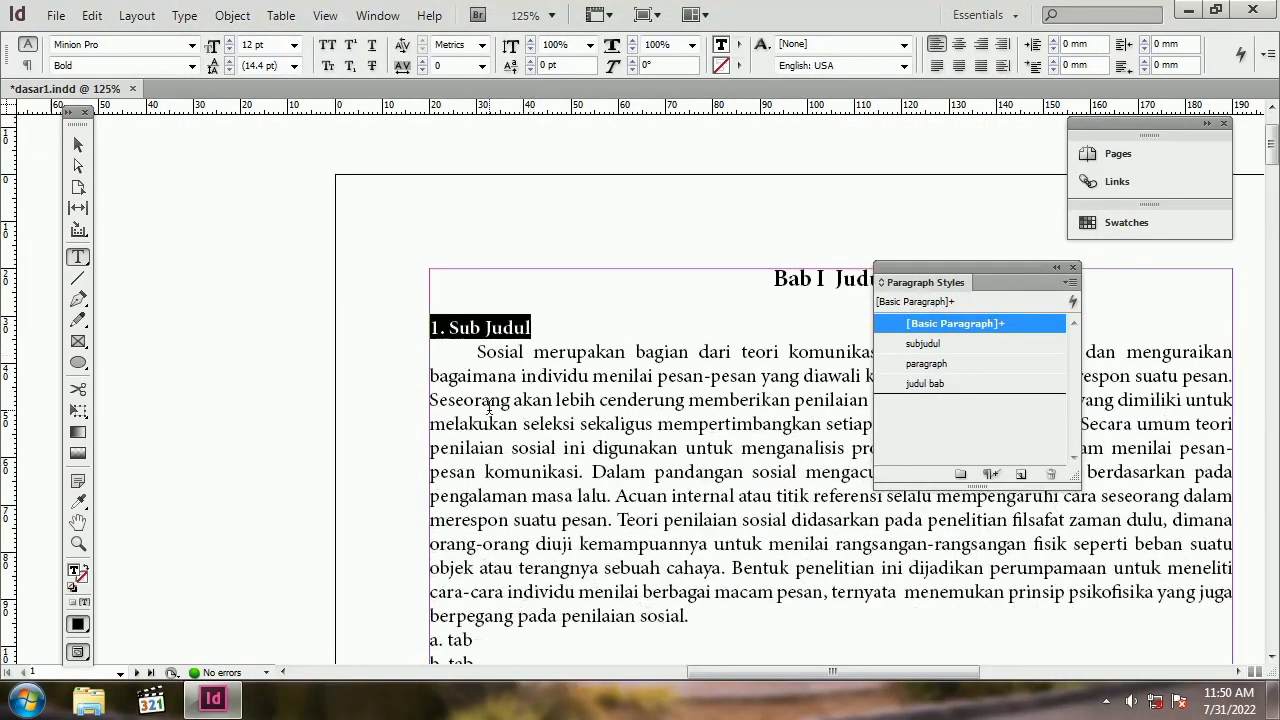
pyautogui.click(478, 350)
pyautogui.moveTo(740, 540); pyautogui.dragTo(585, 483)
pyautogui.click(523, 583)
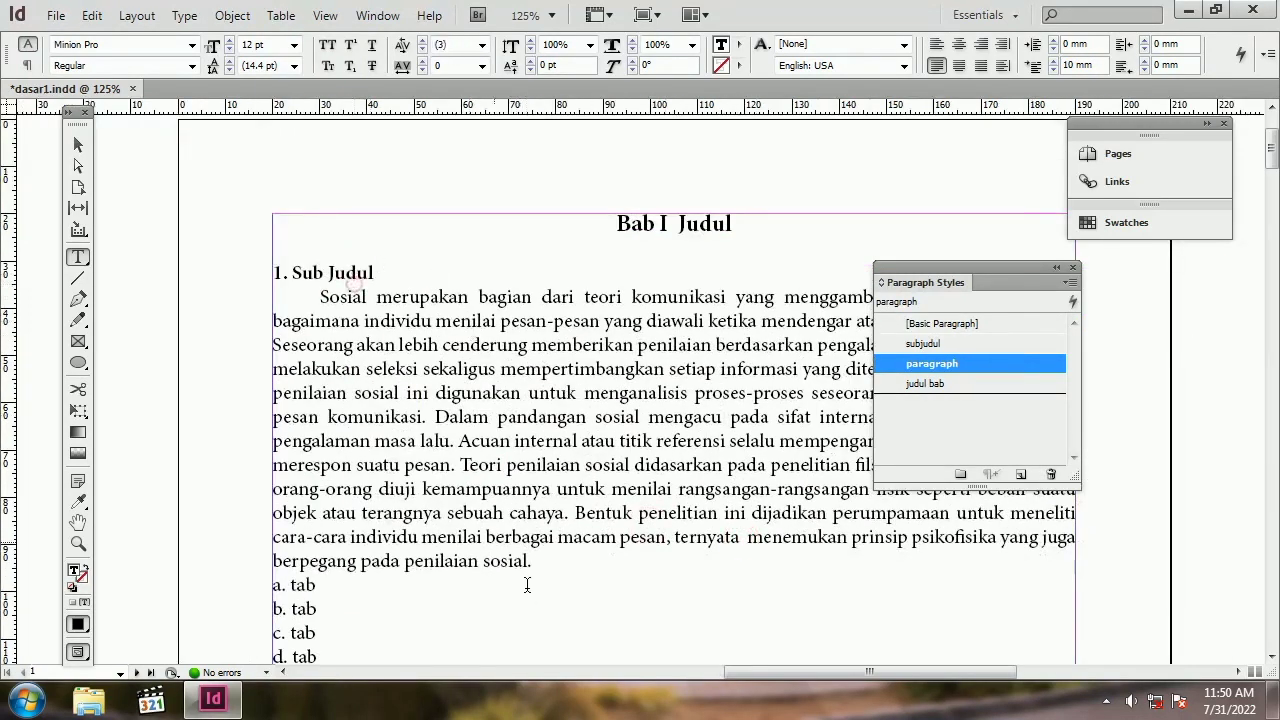
pyautogui.scroll(-5, 523, 583)
pyautogui.moveTo(274, 356); pyautogui.dragTo(320, 430)
pyautogui.click(922, 343)
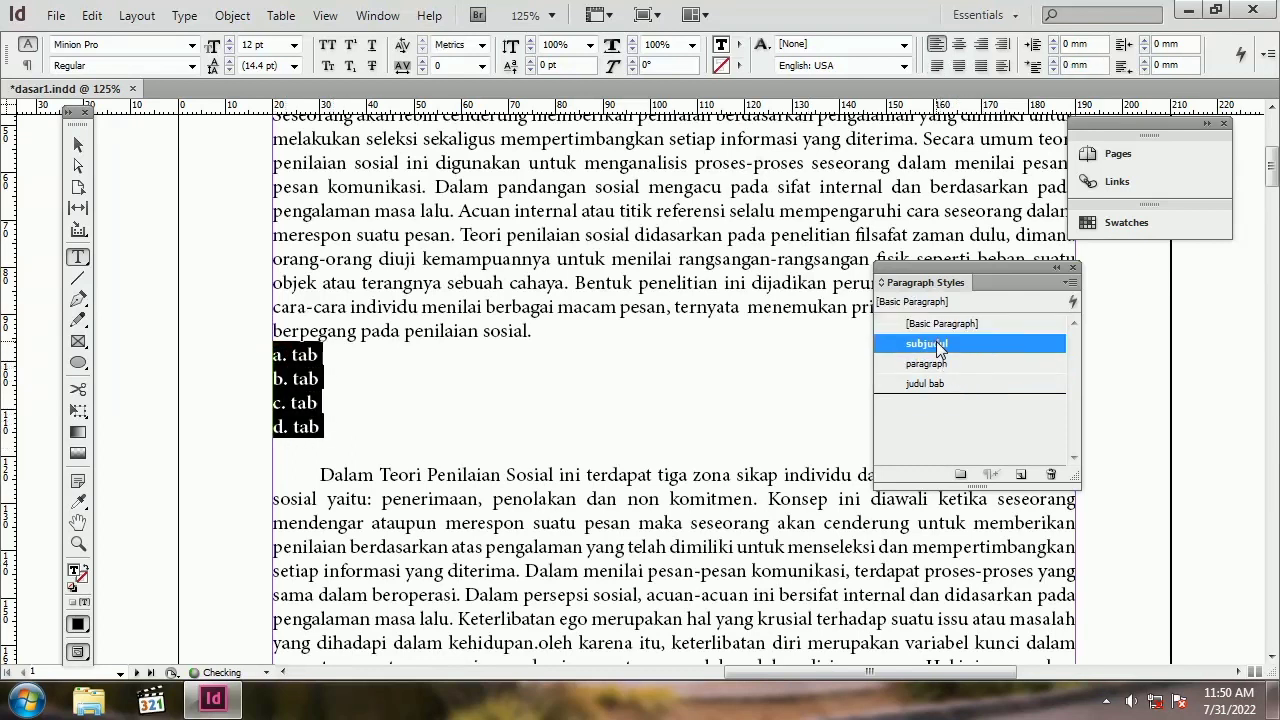
pyautogui.click(304, 400)
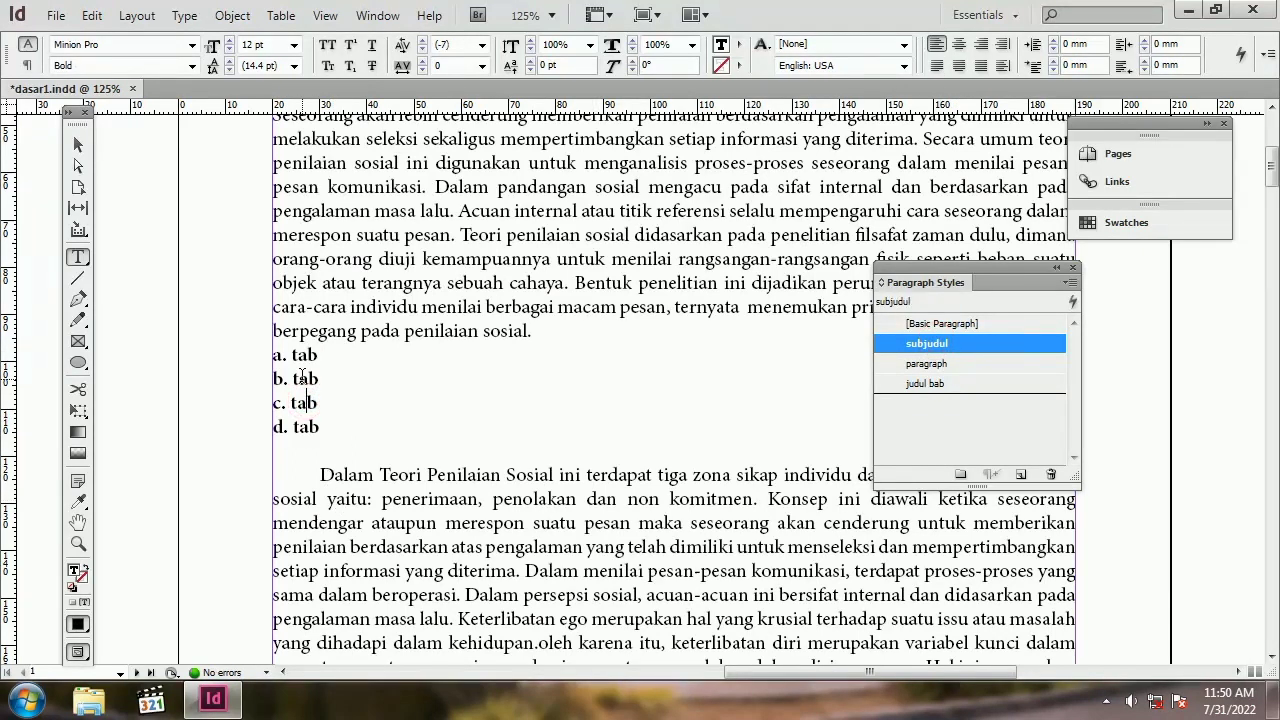
# Step: Save the document with the new heading styles
pyautogui.scroll(5, 368, 432)
pyautogui.scroll(-4, 296, 432)
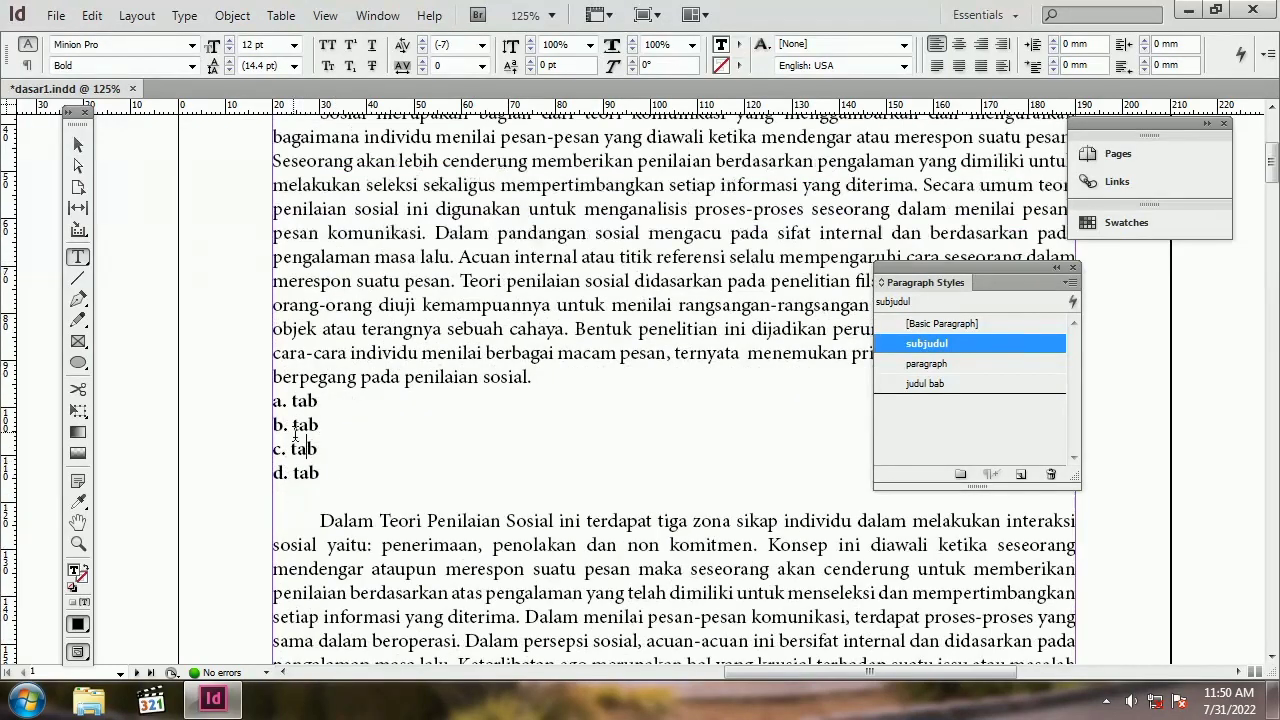
pyautogui.hotkey('ctrl', '-')
pyautogui.hotkey('ctrl', '-')
pyautogui.click(580, 336)
pyautogui.hotkey('ctrl', 's')
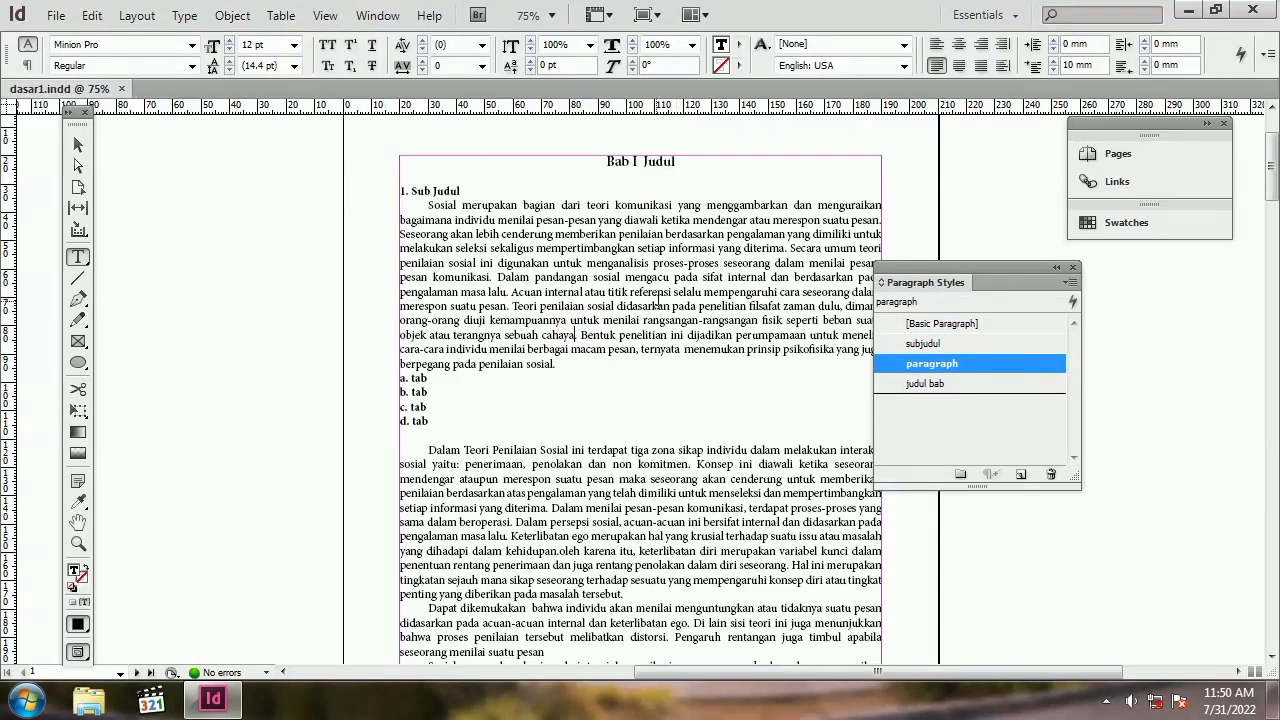
# Step: Collapse the Paragraph Styles panel and dock it below Swatches
pyautogui.moveTo(722, 314); pyautogui.dragTo(537, 300)
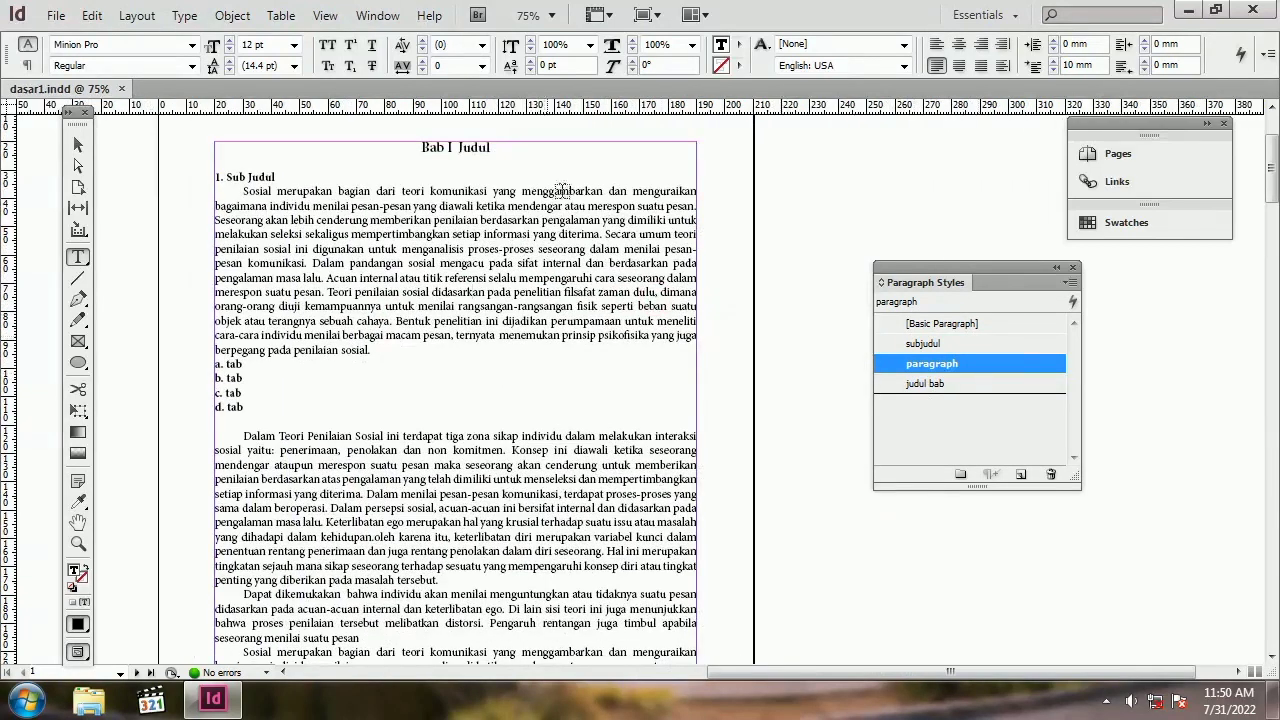
pyautogui.click(1056, 268)
pyautogui.moveTo(968, 265); pyautogui.dragTo(1121, 236)
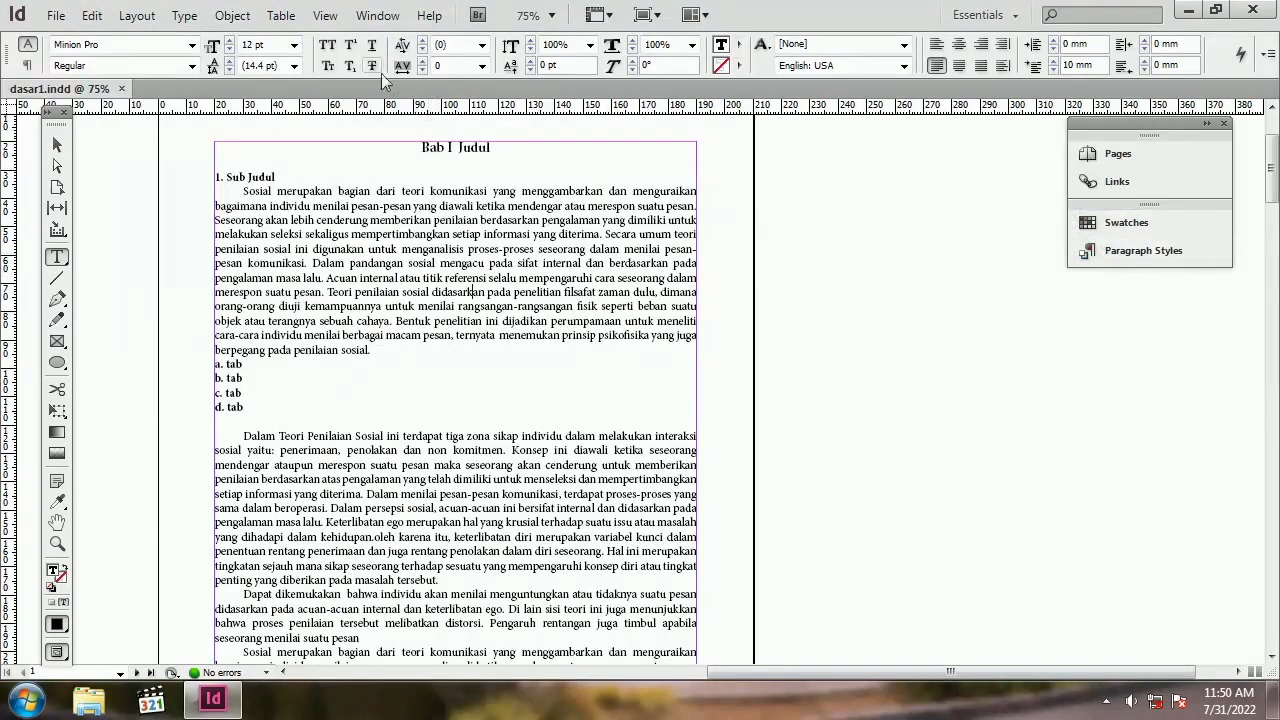
# Step: Show the Character Styles panel and place it expanded beside the page, clear of the text
pyautogui.click(378, 15)
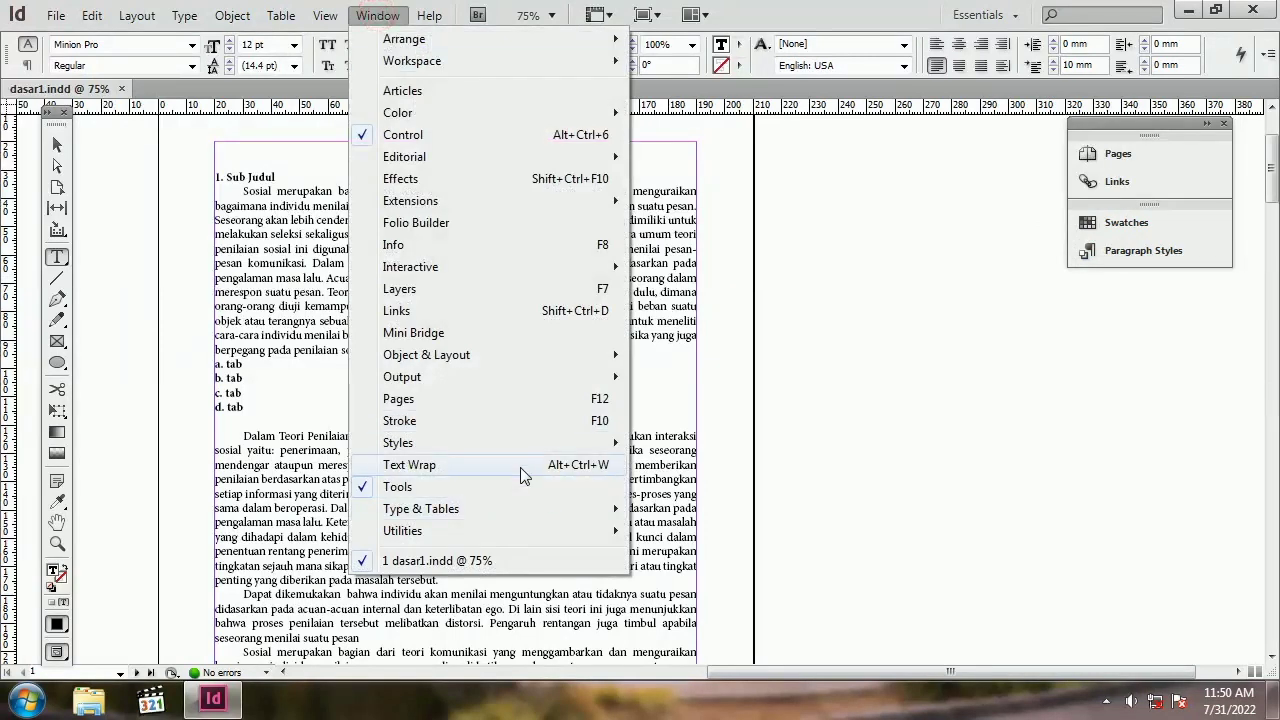
pyautogui.moveTo(570, 445)
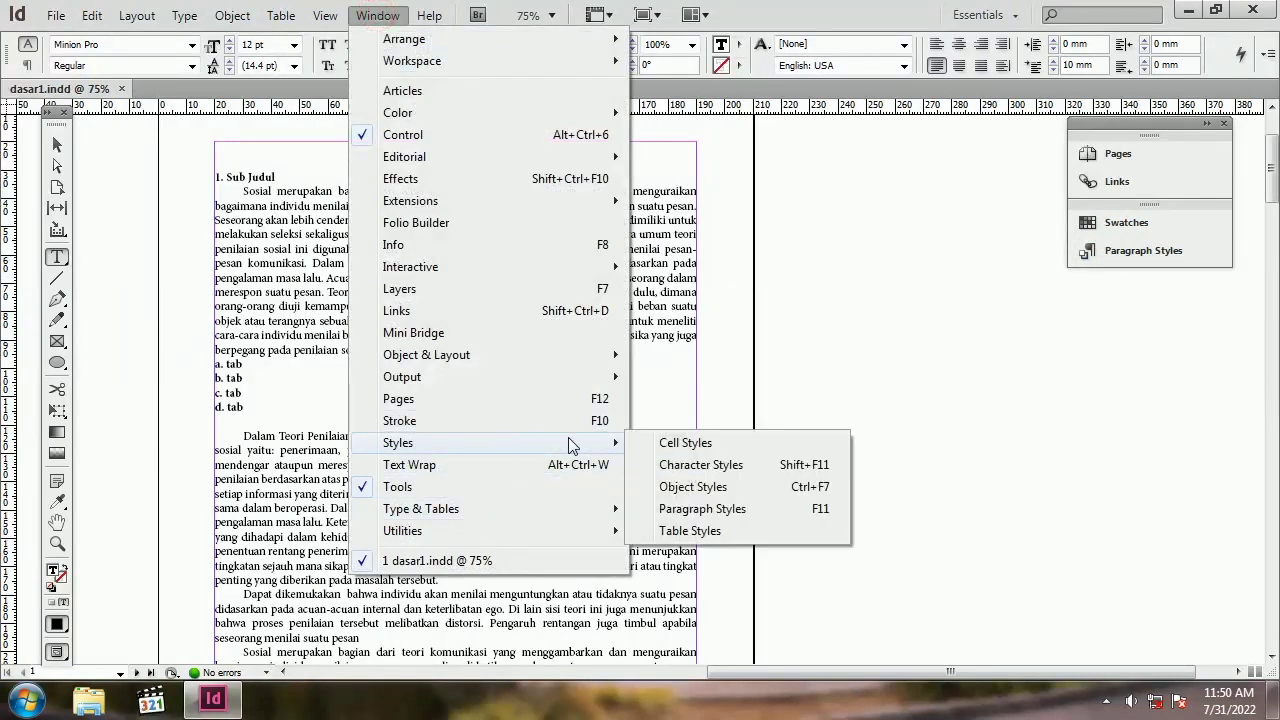
pyautogui.click(709, 466)
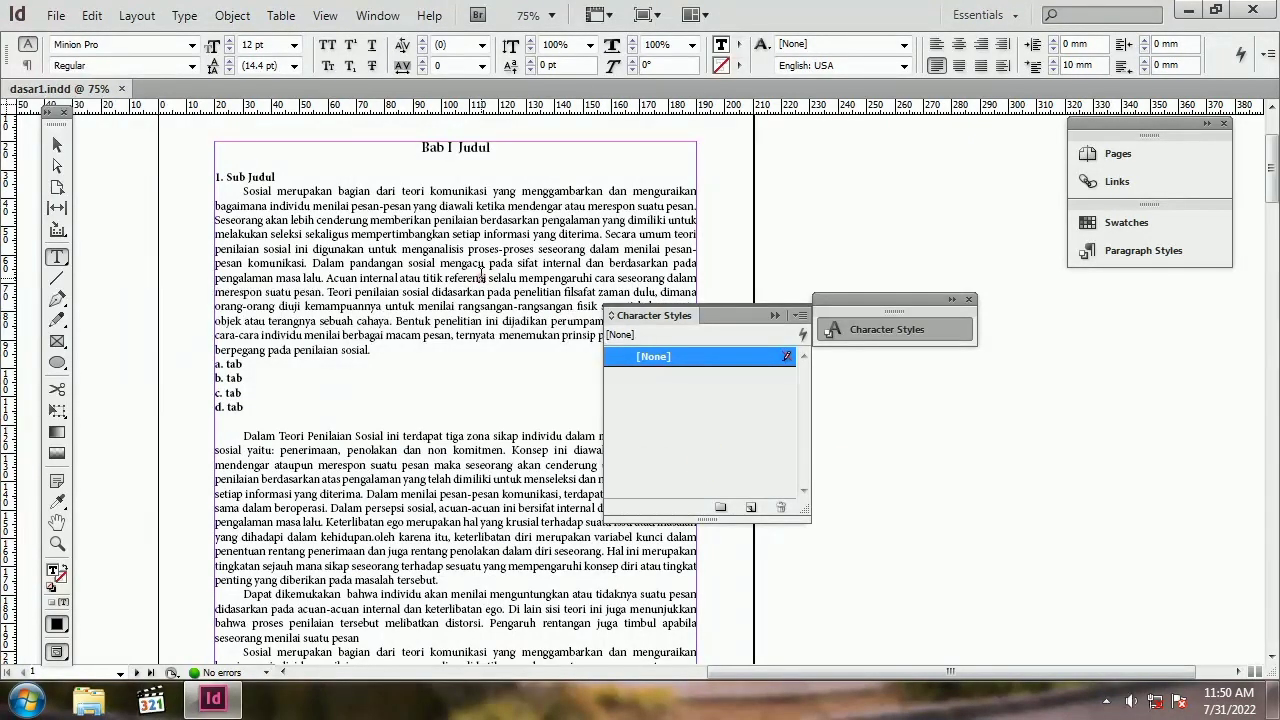
pyautogui.click(951, 300)
pyautogui.moveTo(920, 301); pyautogui.dragTo(1004, 303)
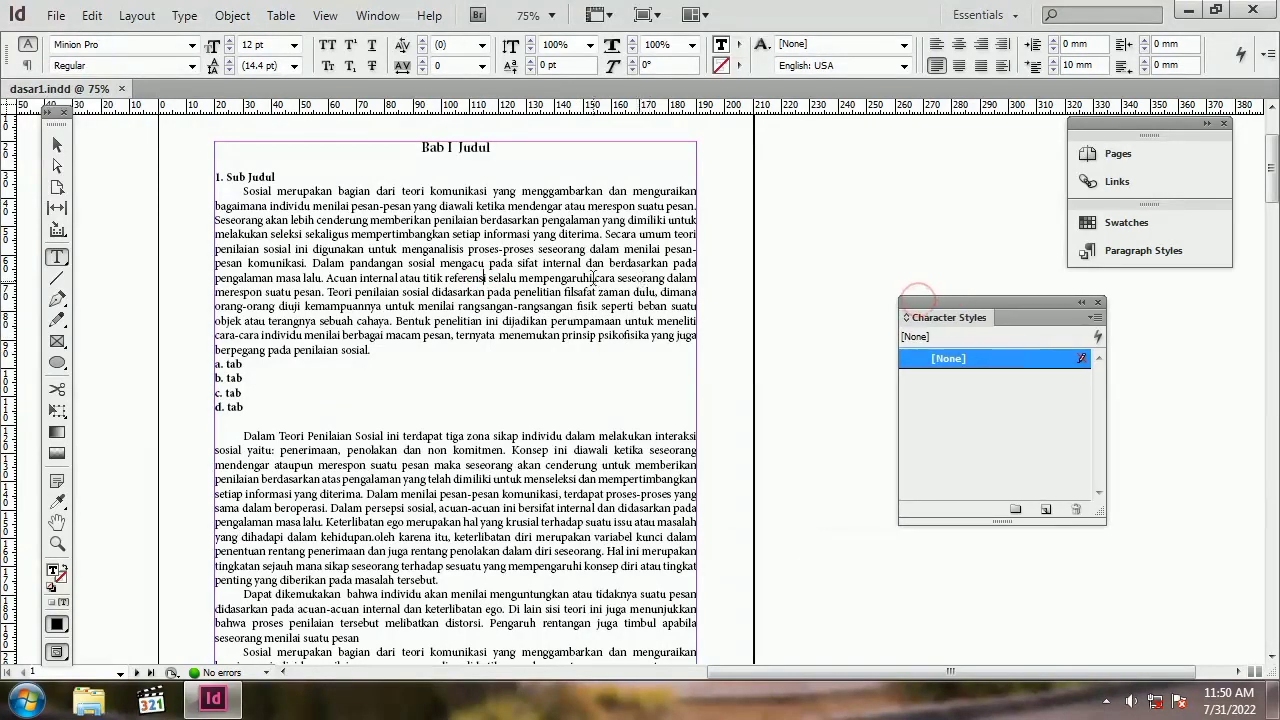
# Step: Place the text cursor before "Sosial" in the first body paragraph and create a new character style
pyautogui.scroll(2, 580, 281)
pyautogui.moveTo(420, 310); pyautogui.dragTo(545, 424)
pyautogui.moveTo(394, 354); pyautogui.dragTo(479, 388)
pyautogui.moveTo(346, 270); pyautogui.dragTo(396, 270)
pyautogui.click(347, 271)
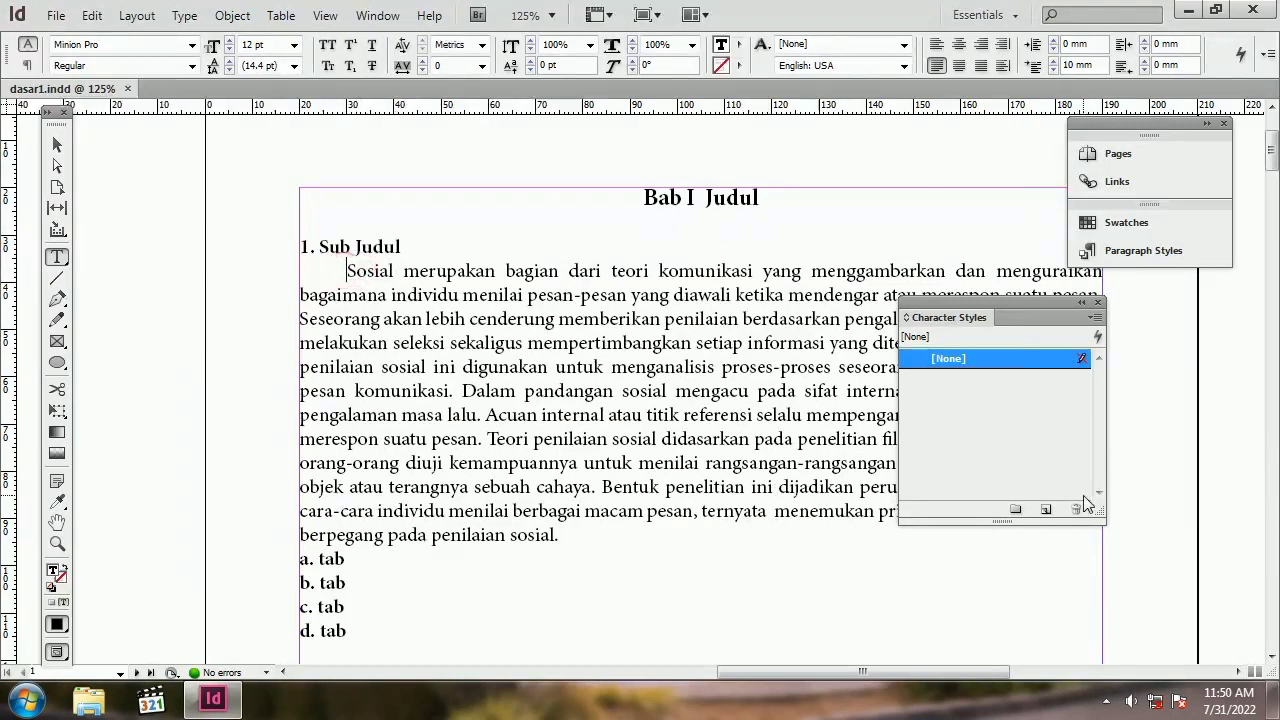
pyautogui.click(1048, 512)
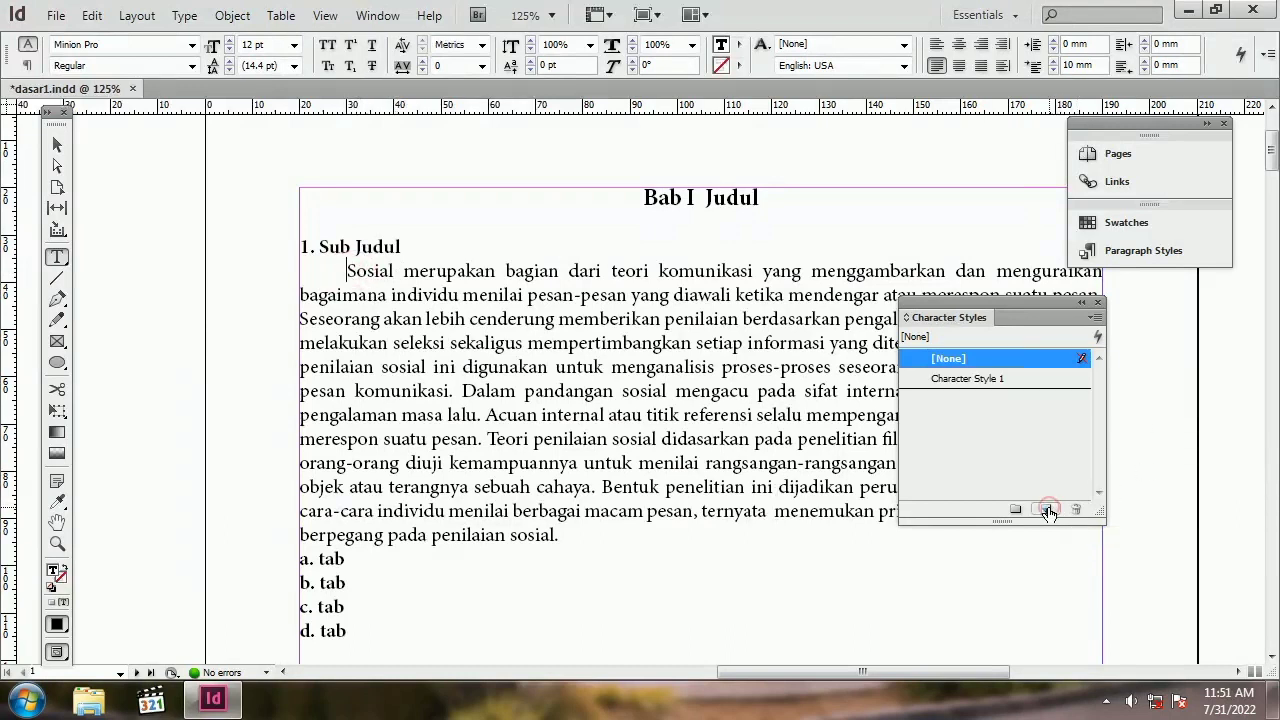
# Step: Set the new character style's font style to Italic and its case to All Caps, and save the options
pyautogui.doubleClick(1015, 382)
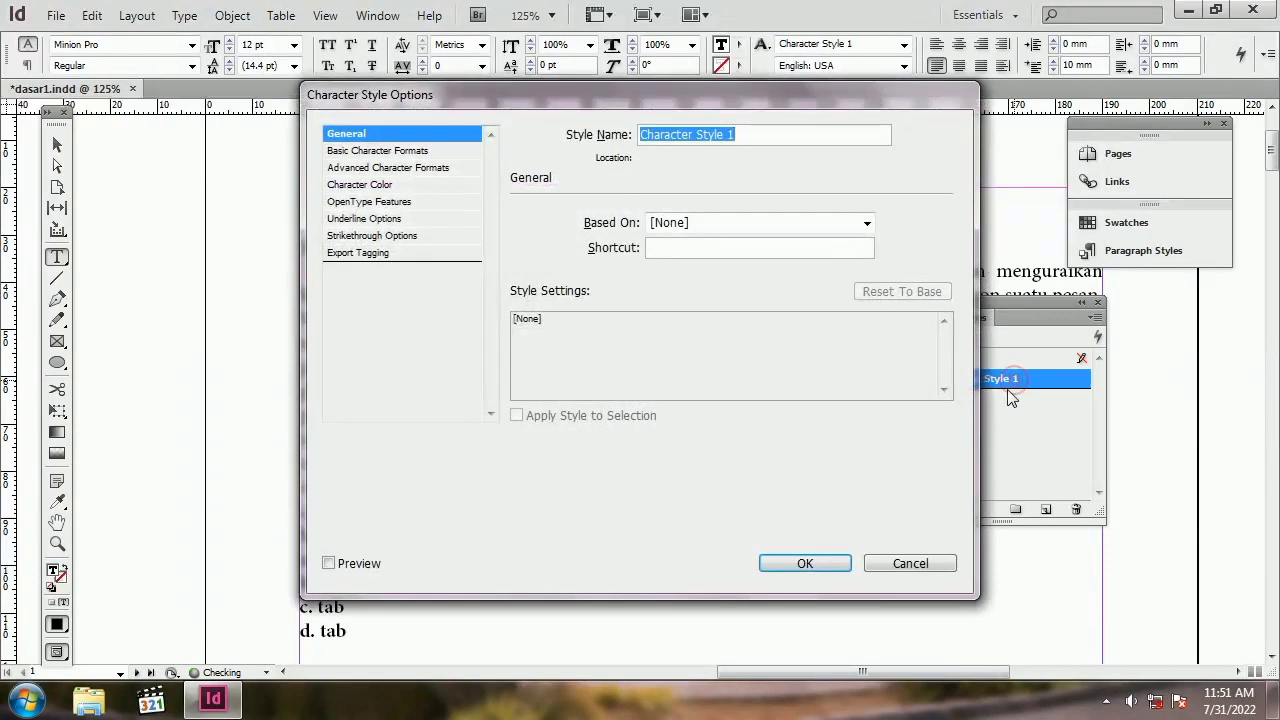
pyautogui.click(422, 151)
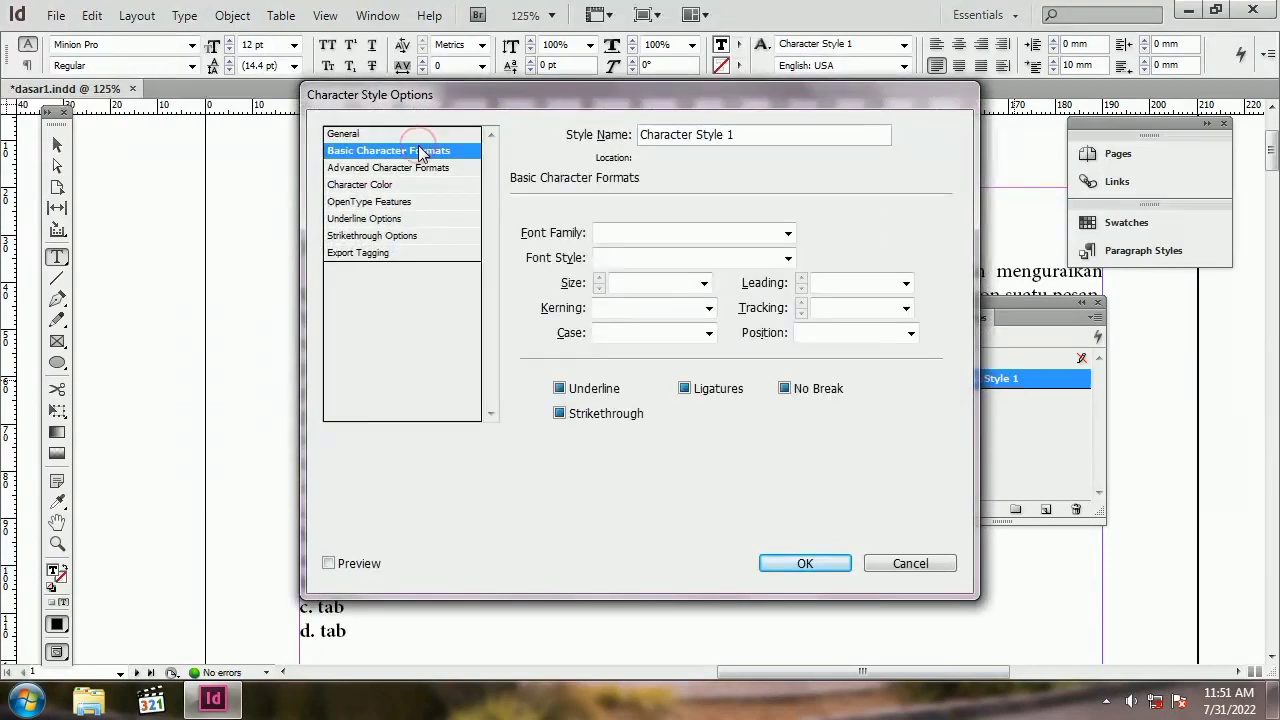
pyautogui.click(788, 258)
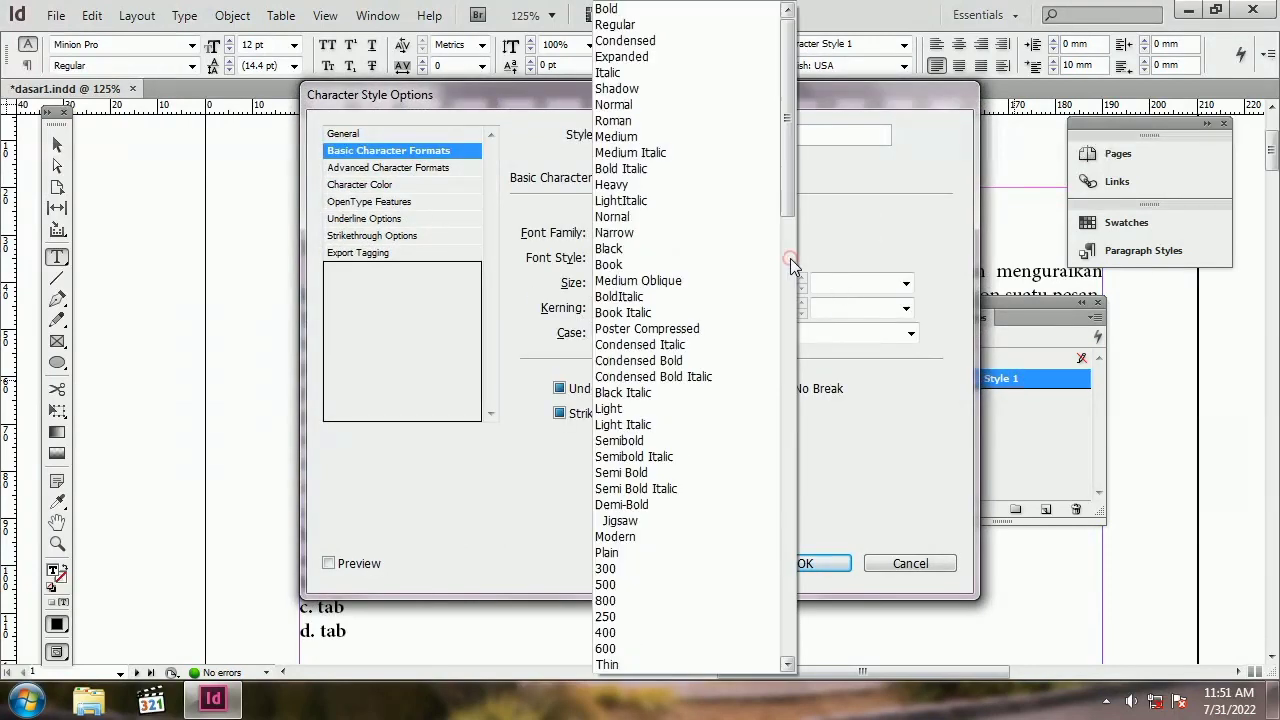
pyautogui.click(631, 76)
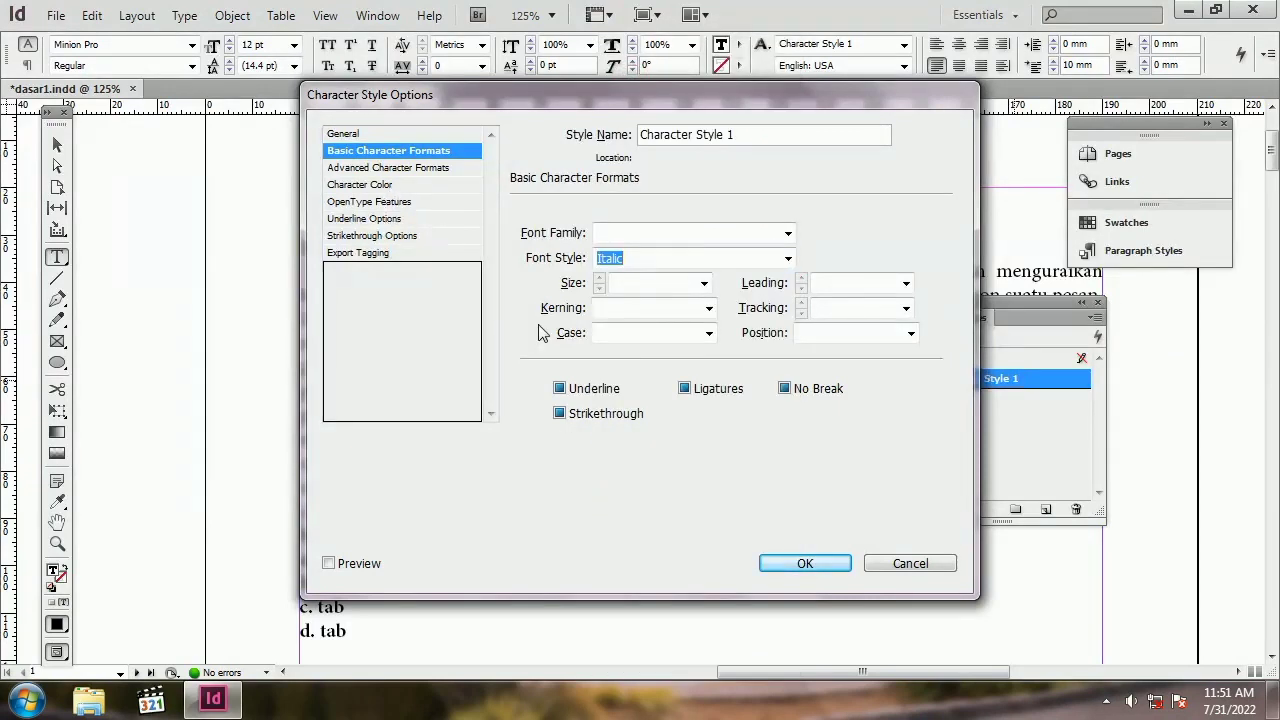
pyautogui.click(709, 333)
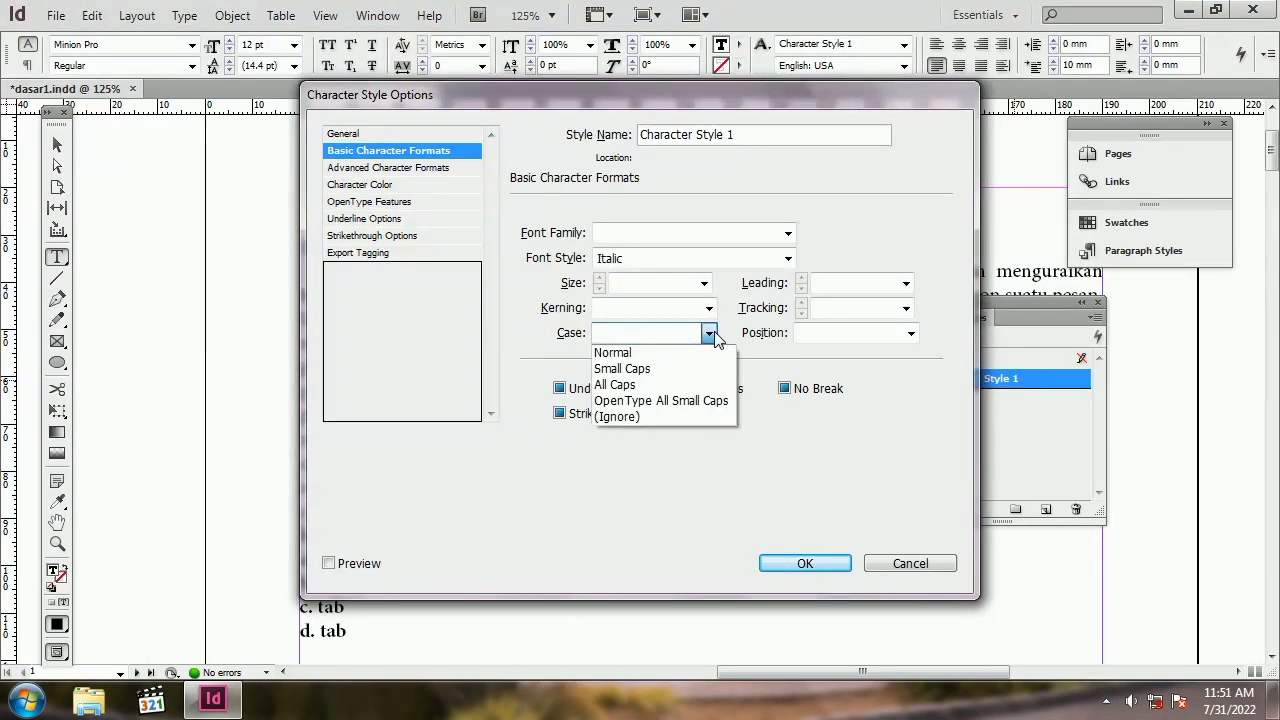
pyautogui.click(653, 384)
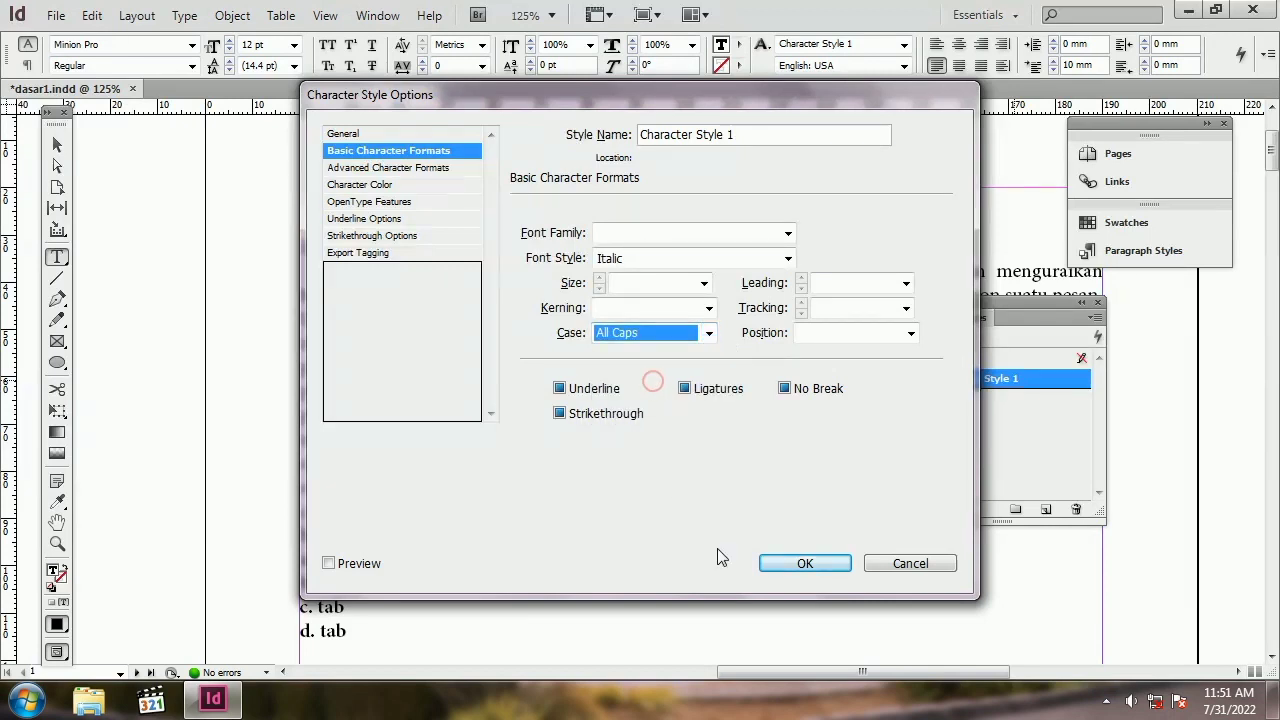
pyautogui.click(805, 563)
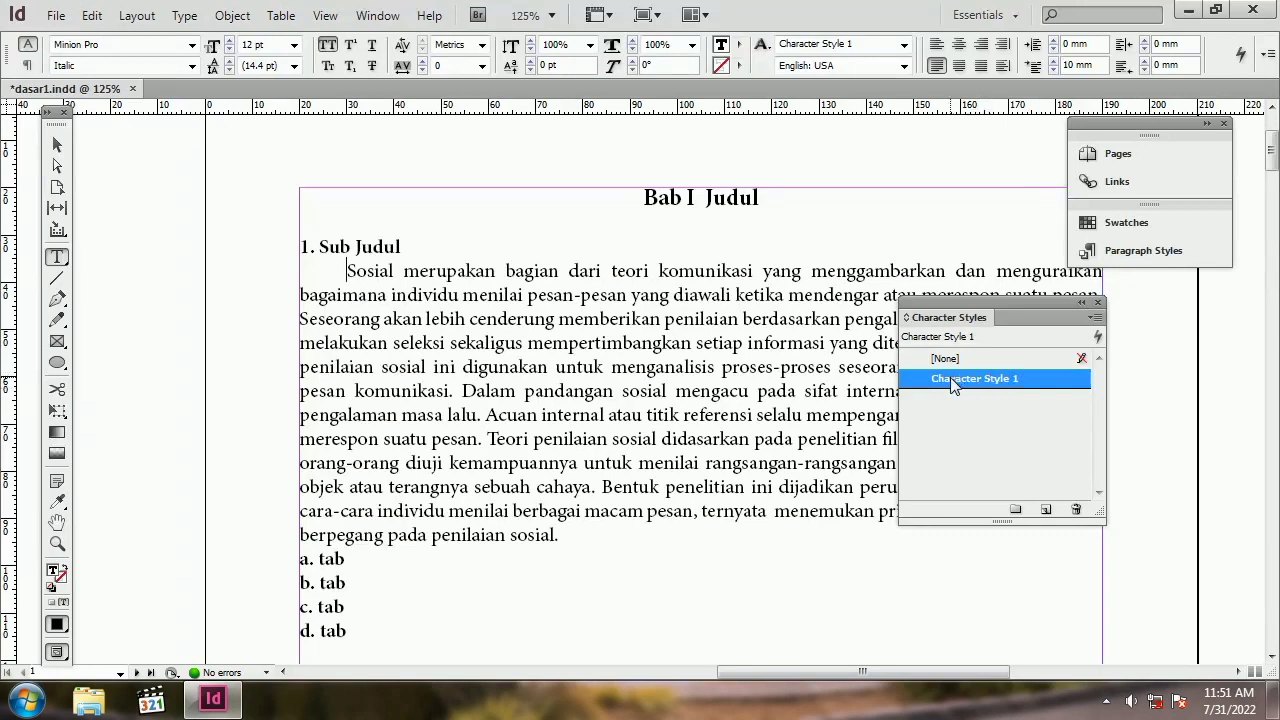
# Step: Rename the new character style from its options as "itali capital" and save it
pyautogui.doubleClick(950, 377)
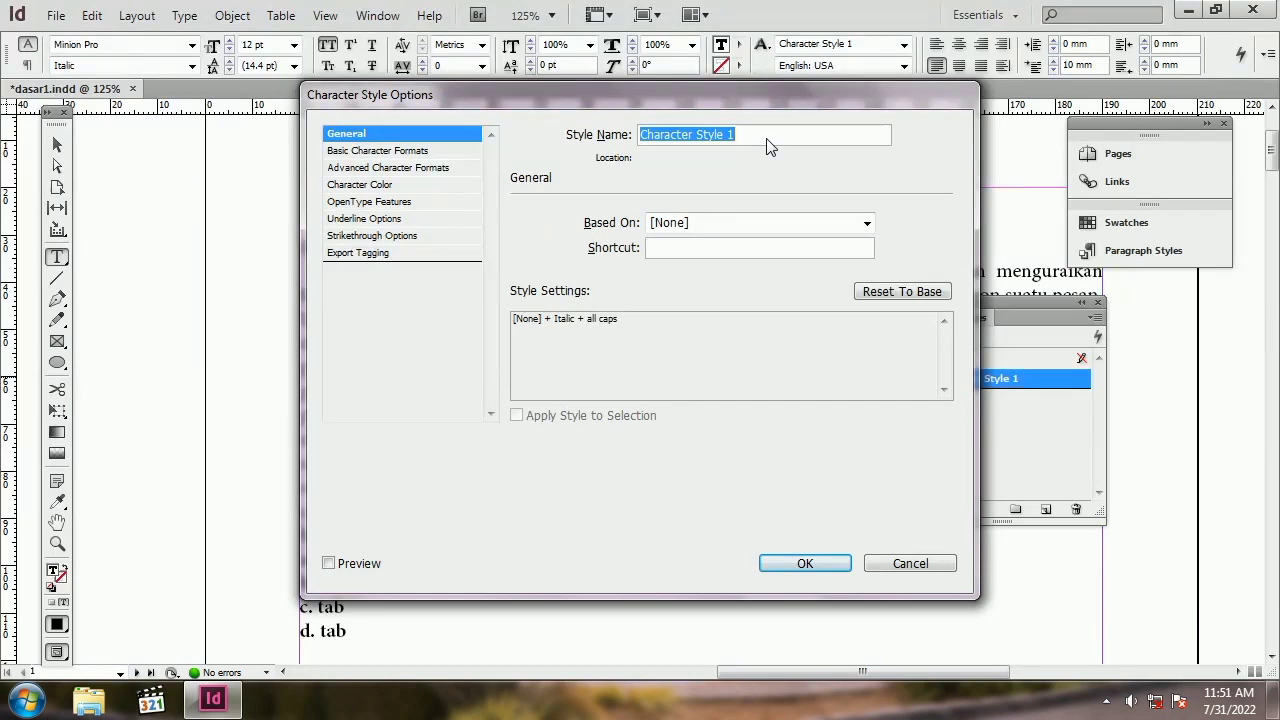
pyautogui.press('BackSpace')
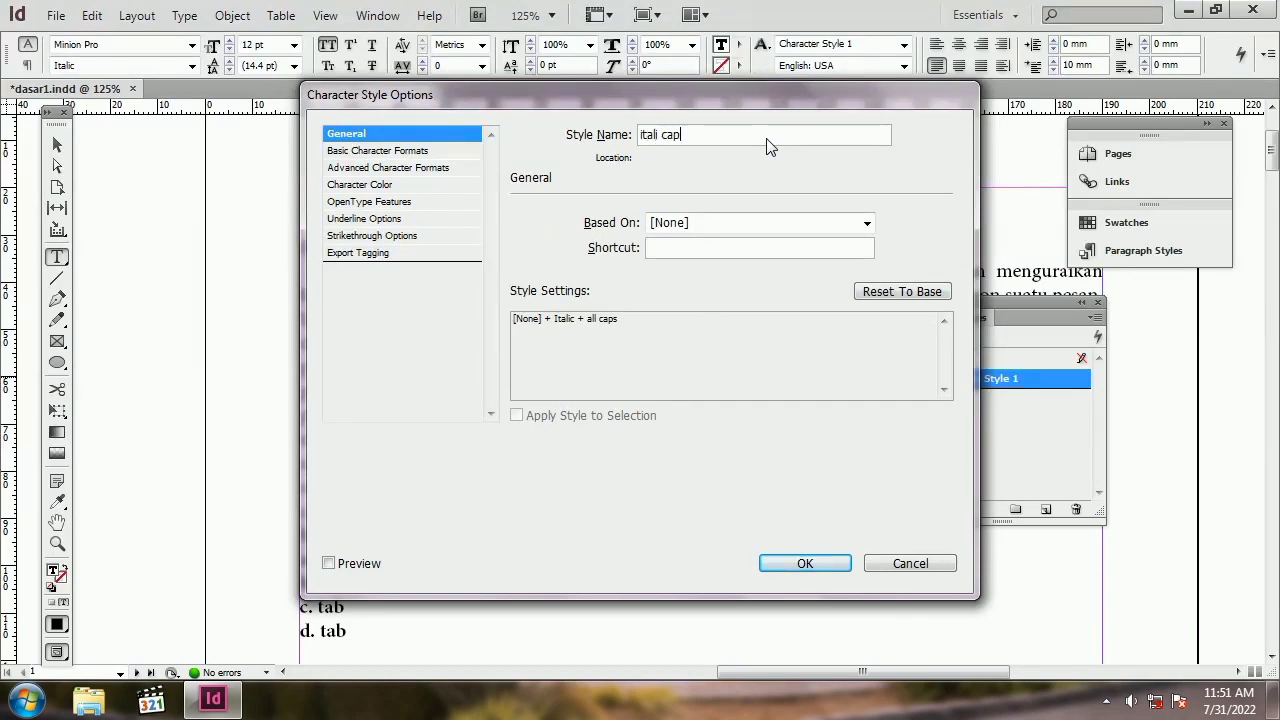
pyautogui.write('itali capital')
pyautogui.press('Return')
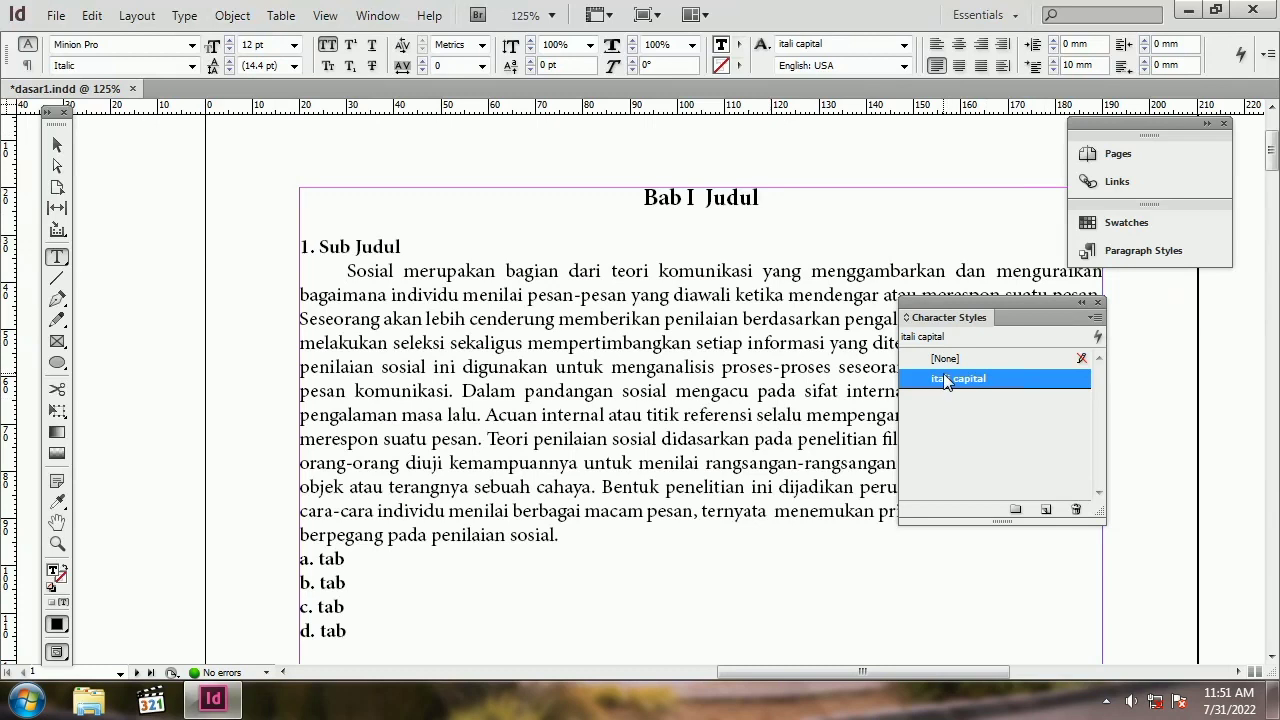
# Step: Apply the "itali capital" character style to the four "tab" list lines a to d below the first body paragraph
pyautogui.scroll(-2, 360, 415)
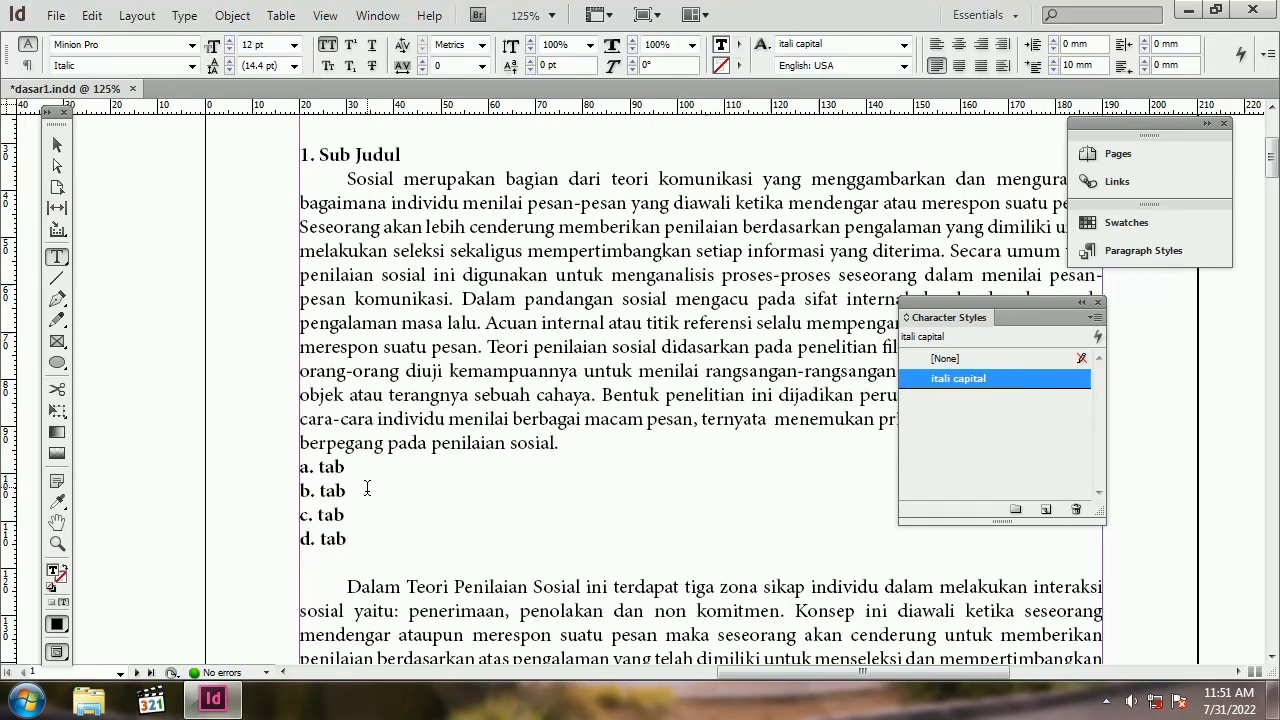
pyautogui.moveTo(302, 467); pyautogui.dragTo(374, 531)
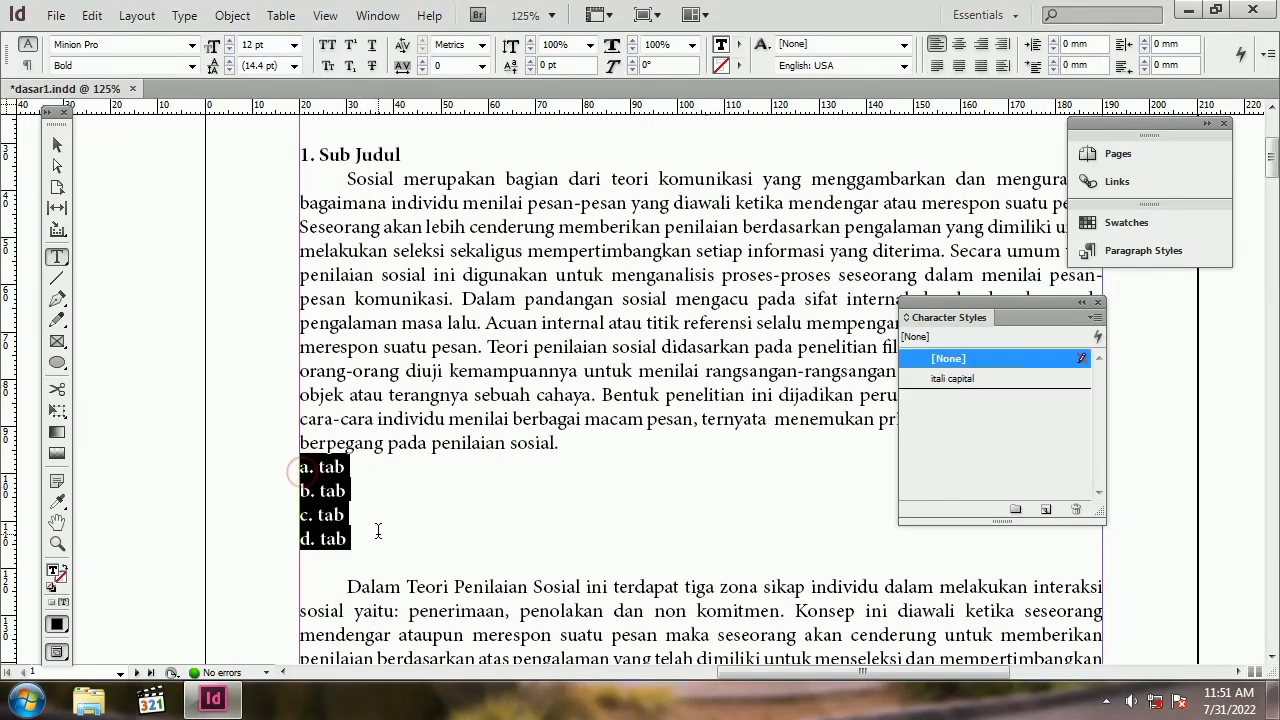
pyautogui.click(1030, 380)
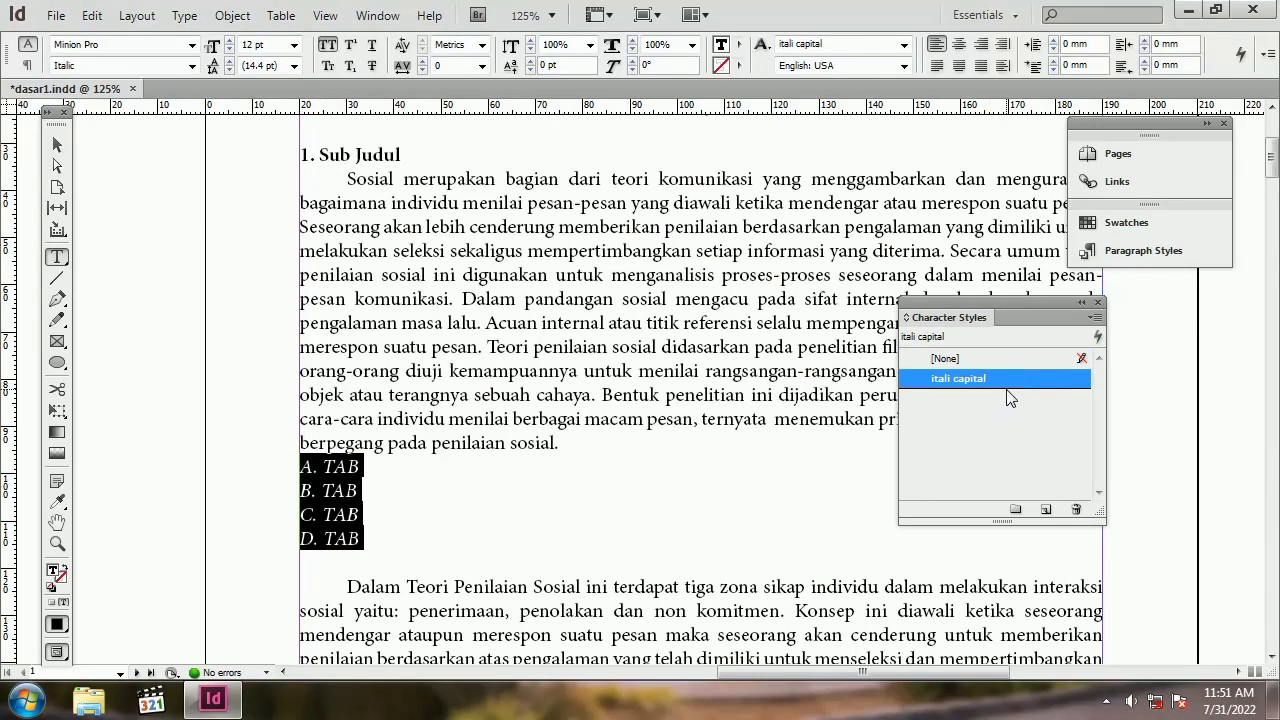
pyautogui.click(443, 398)
# Step: Apply the "itali capital" character style to the words "Sosial merupakan" at the start of the first body paragraph
pyautogui.scroll(2, 318, 326)
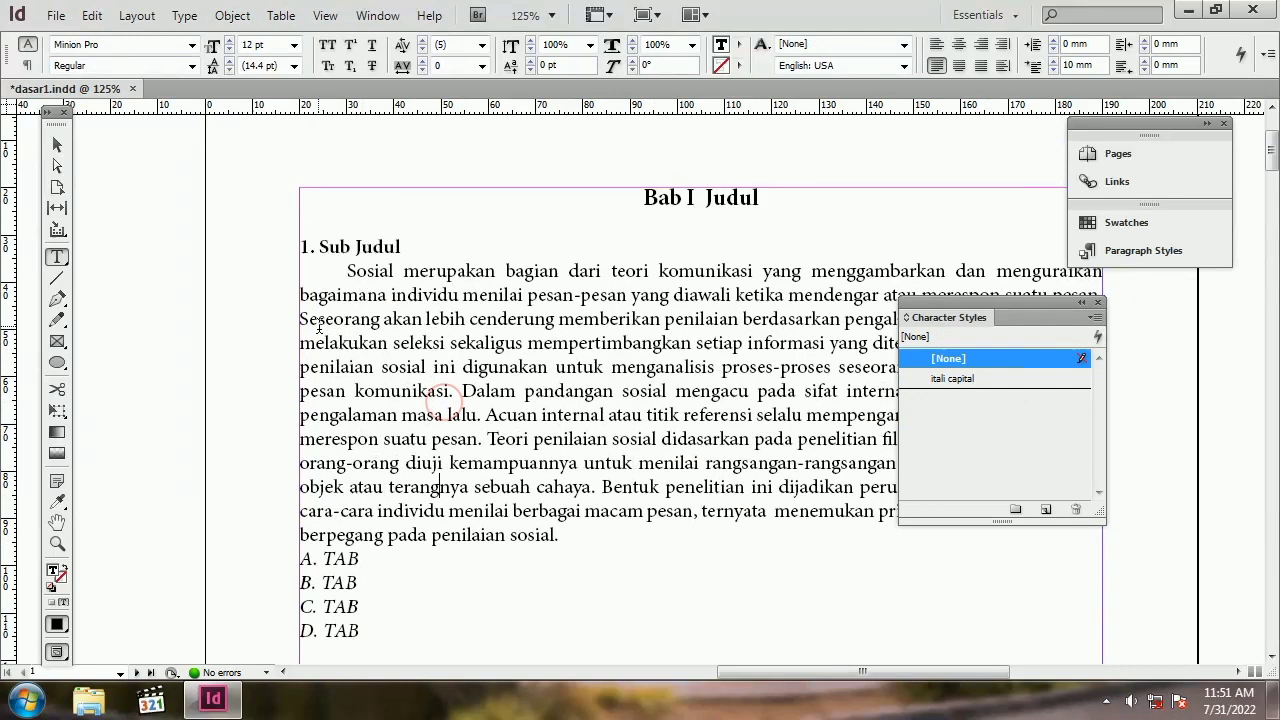
pyautogui.moveTo(349, 278); pyautogui.dragTo(497, 265)
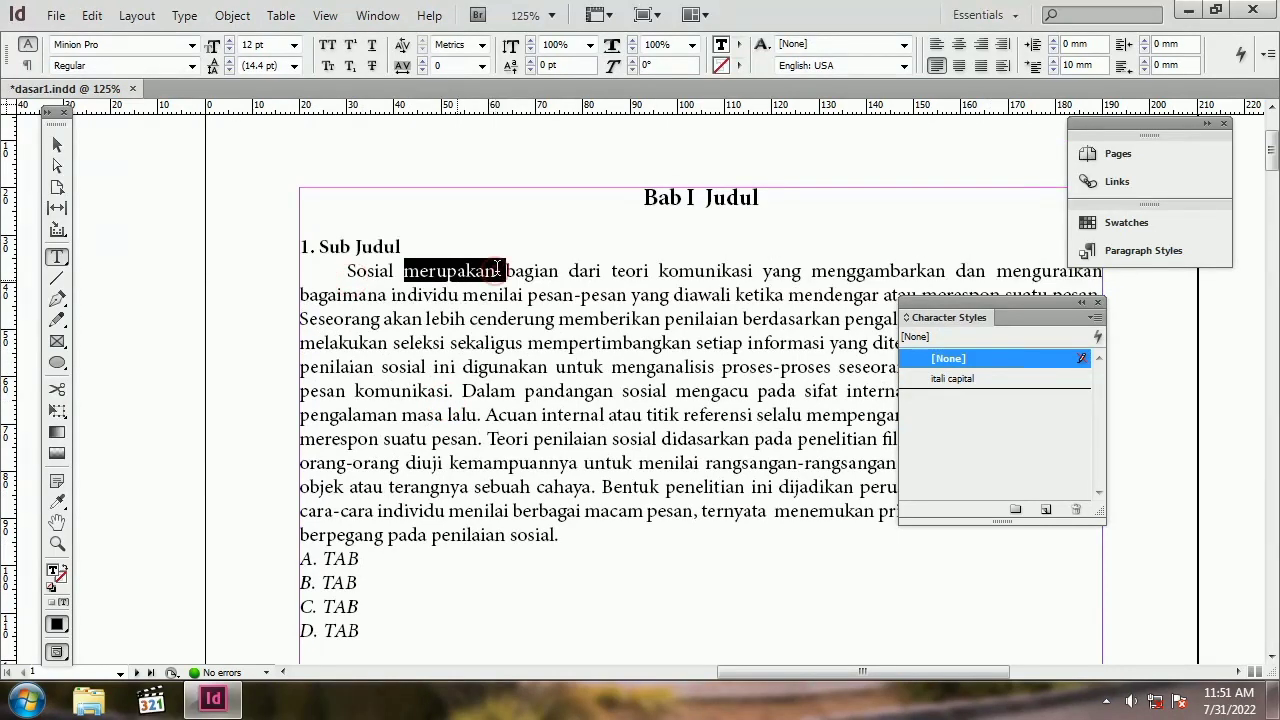
pyautogui.moveTo(346, 271); pyautogui.dragTo(485, 272)
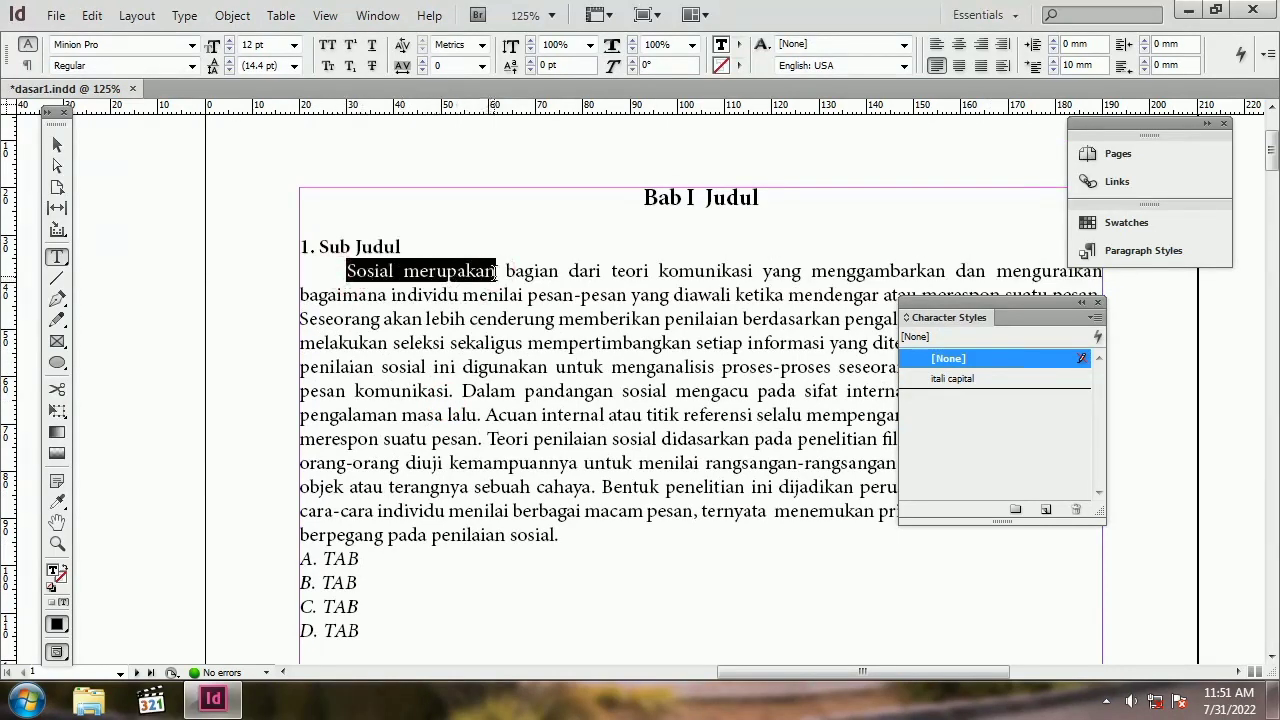
pyautogui.click(1030, 380)
pyautogui.click(531, 395)
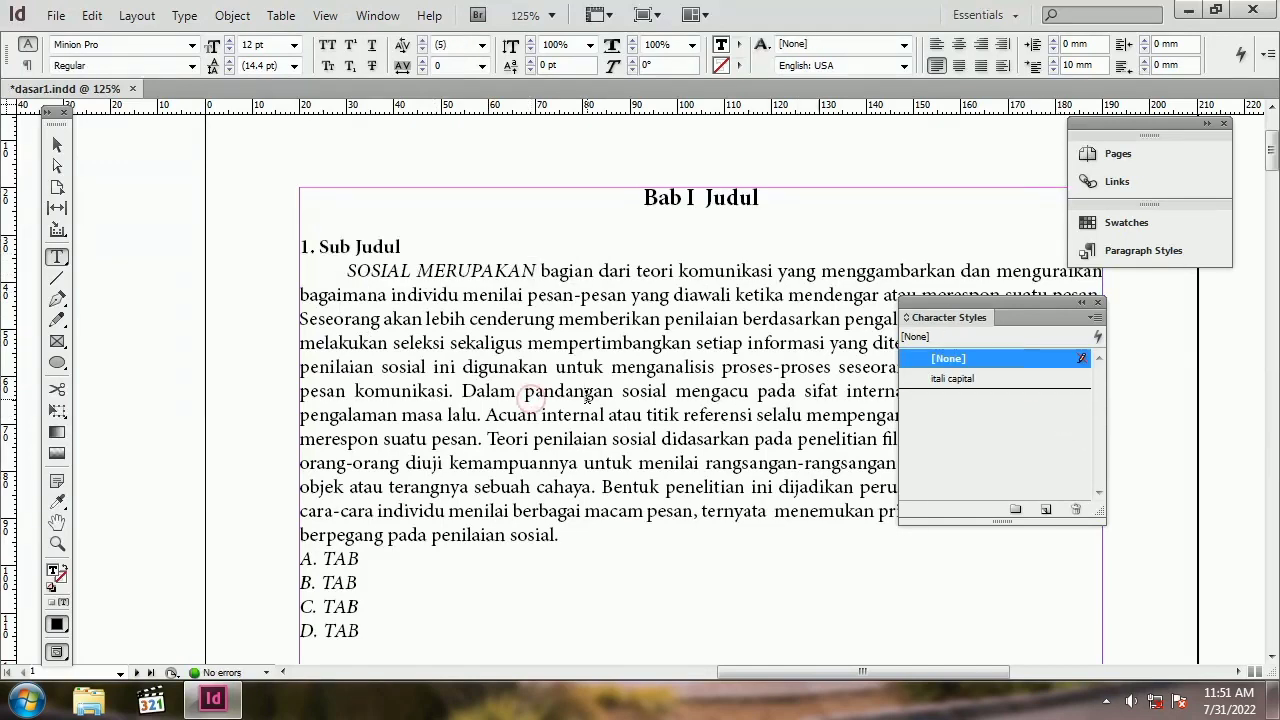
# Step: Close the Character Styles panel and apply the "paragraph" paragraph style to the first two text blocks in page 2's text column
pyautogui.hotkey('ctrl', '-')
pyautogui.hotkey('ctrl', '-')
pyautogui.scroll(-8, 590, 400)
pyautogui.scroll(-10, 593, 400)
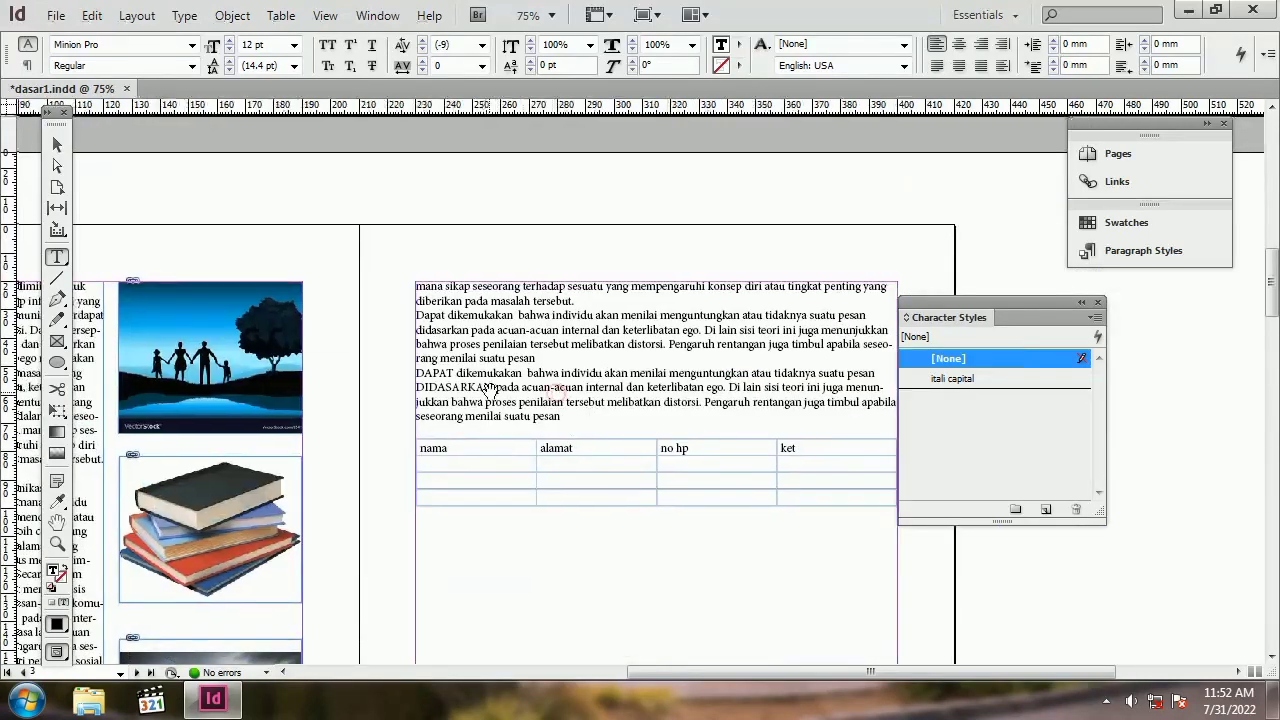
pyautogui.hscroll(5, 556, 390)
pyautogui.scroll(-4, 333, 500)
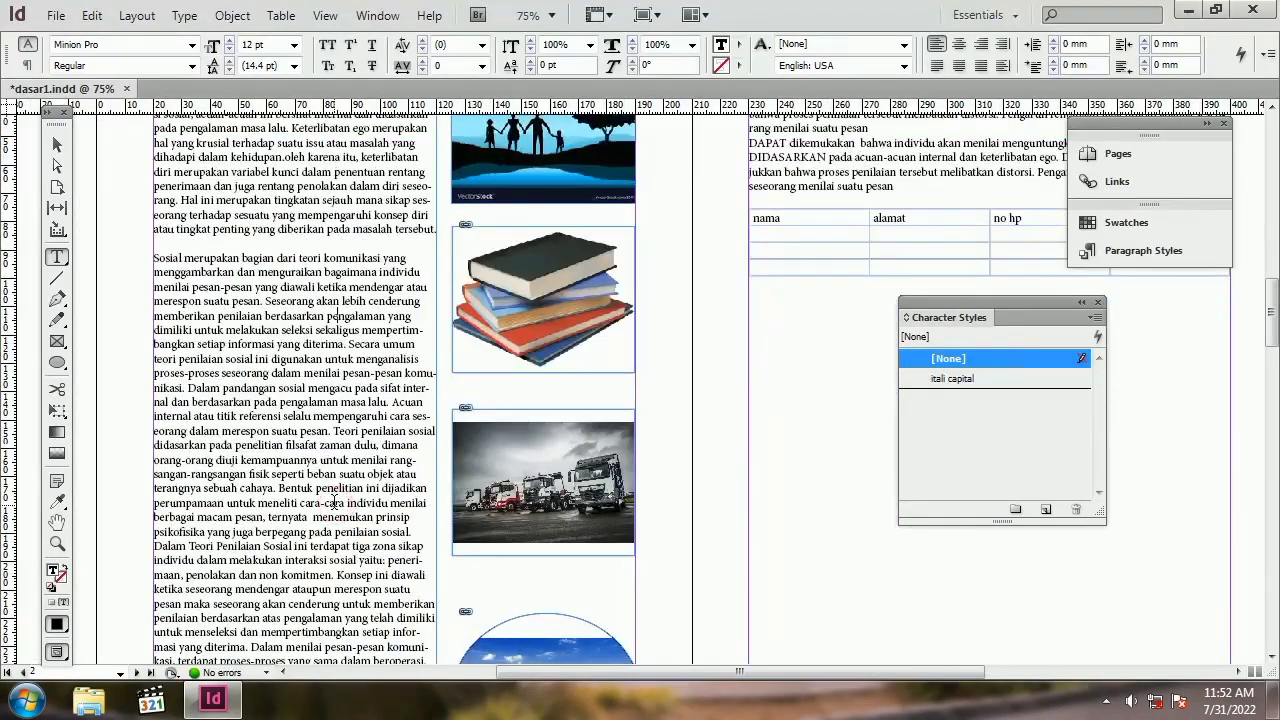
pyautogui.scroll(5, 333, 500)
pyautogui.scroll(-4, 311, 463)
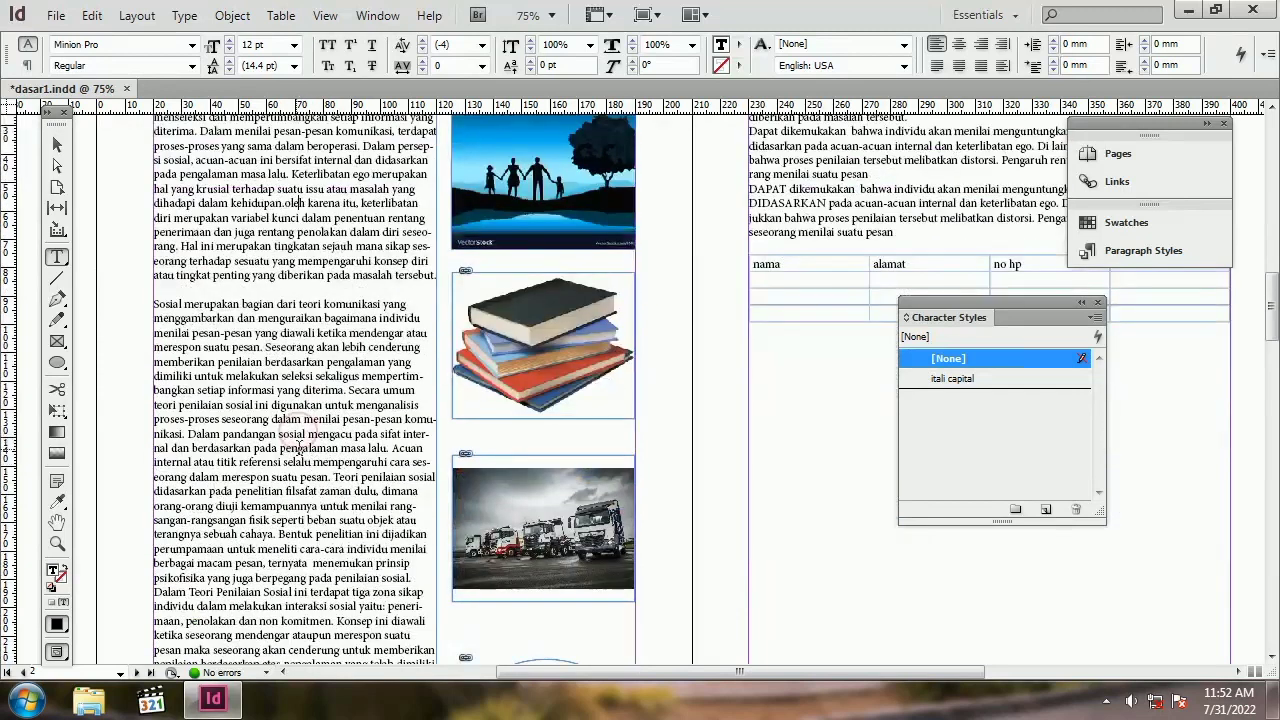
pyautogui.scroll(1, 287, 448)
pyautogui.hscroll(-2, 287, 448)
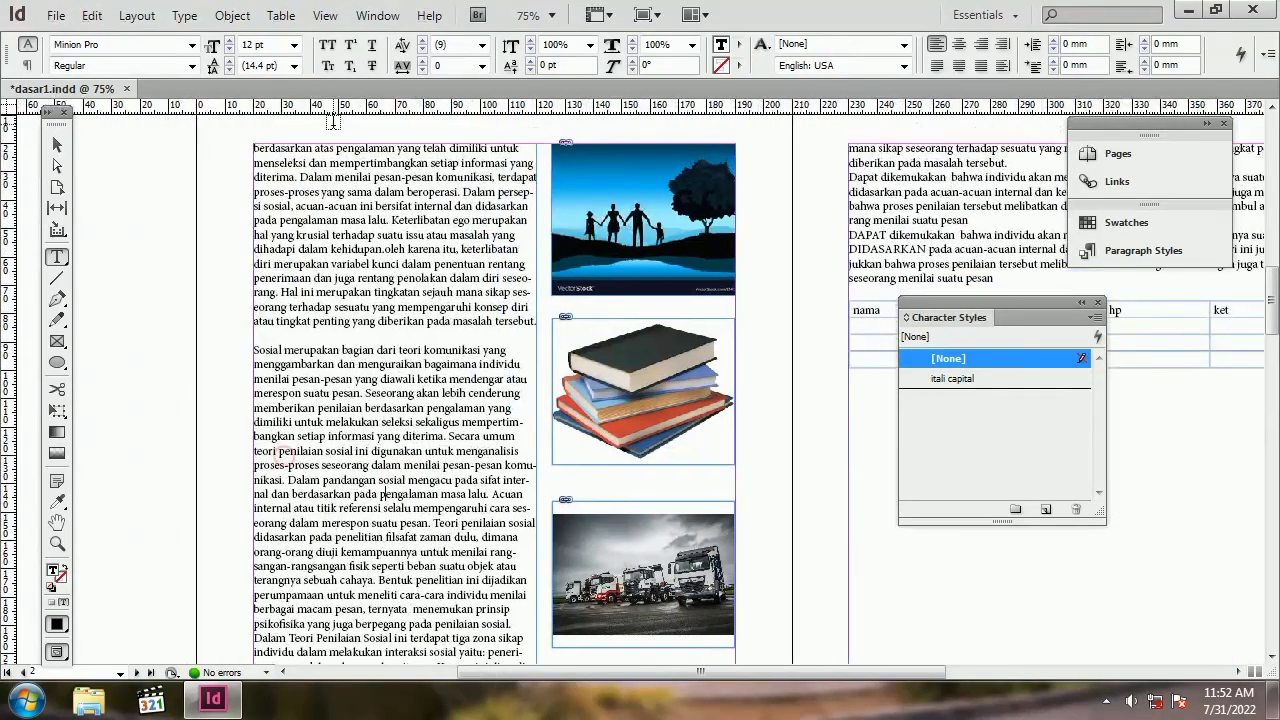
pyautogui.moveTo(329, 148); pyautogui.dragTo(488, 594)
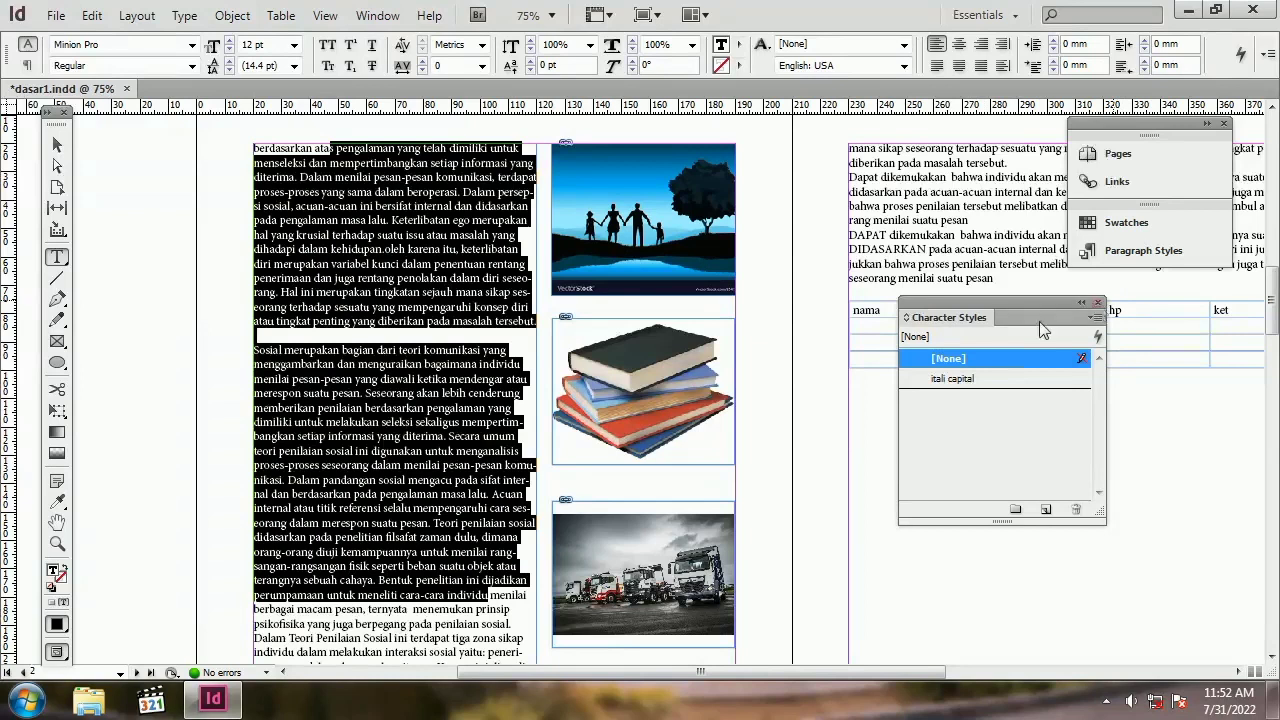
pyautogui.click(1098, 302)
pyautogui.click(1110, 255)
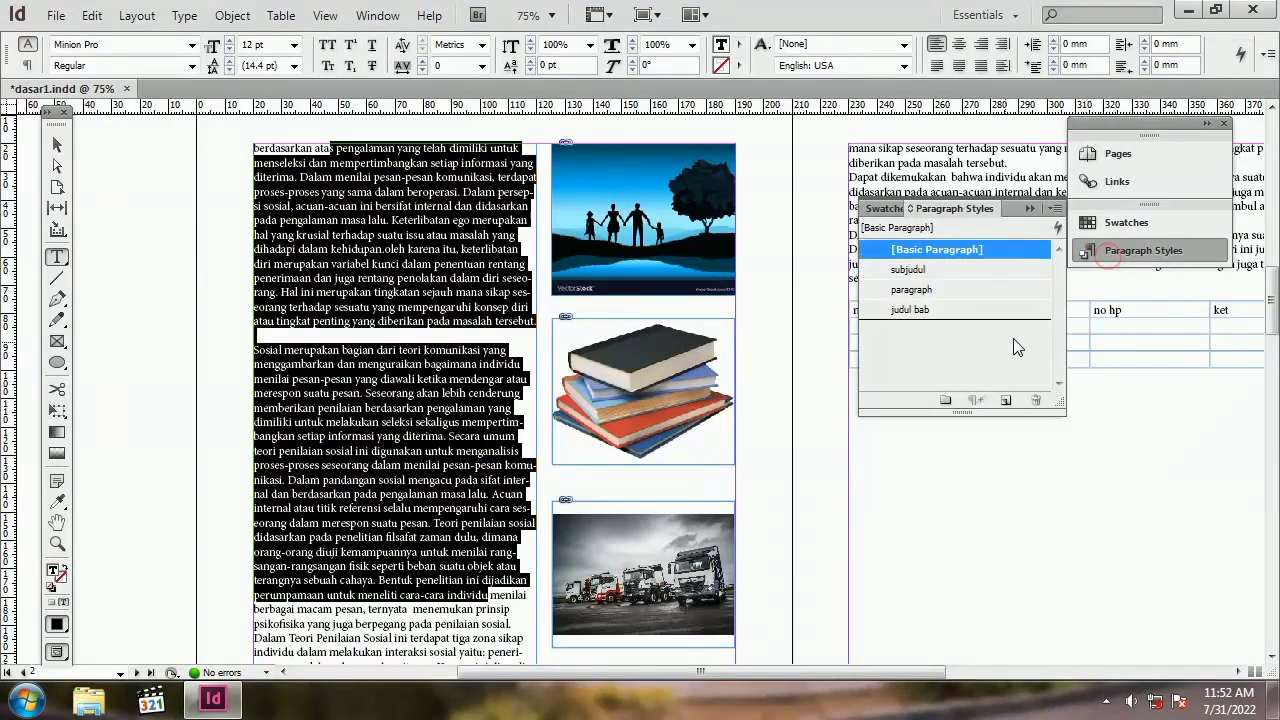
pyautogui.click(930, 289)
# Step: Apply the "paragraph" paragraph style to the remaining text in page 2's column, starting from "Bentuk penelitian ini"
pyautogui.scroll(-3, 370, 421)
pyautogui.moveTo(378, 350); pyautogui.dragTo(528, 594)
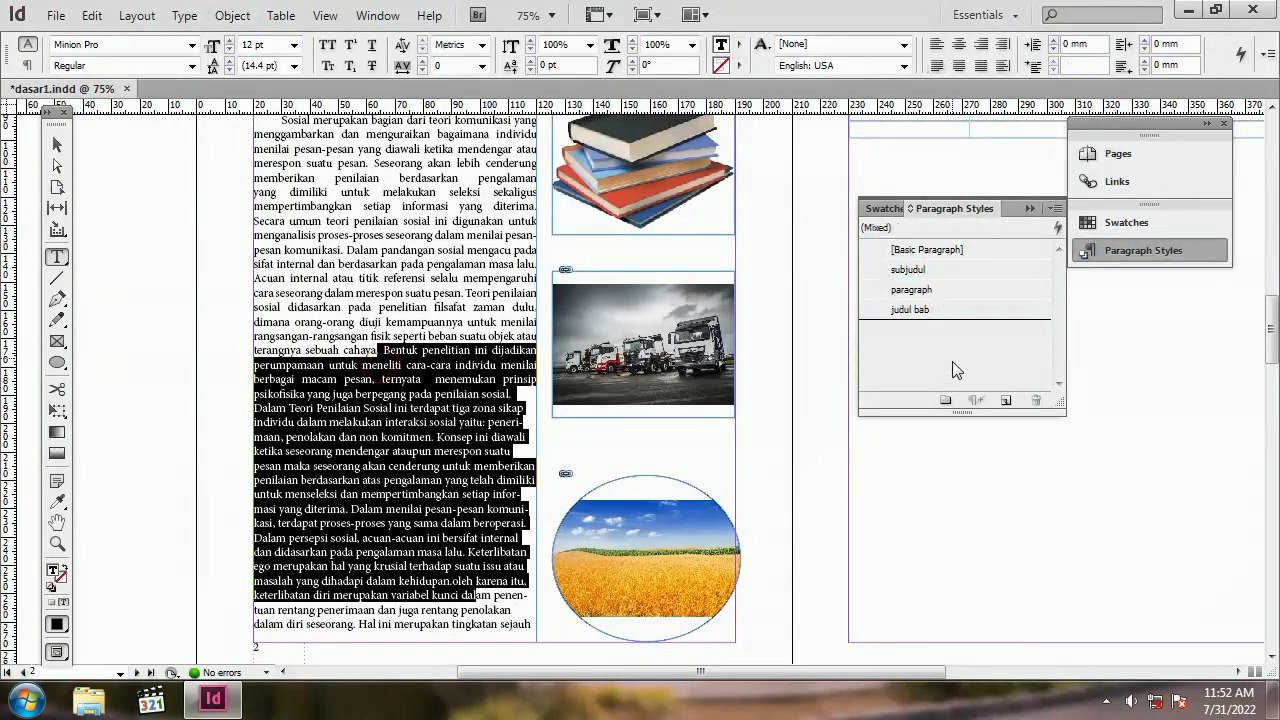
pyautogui.click(955, 290)
# Step: Collapse the Paragraph Styles panel and, with the Selection tool active, save the document
pyautogui.scroll(4, 437, 385)
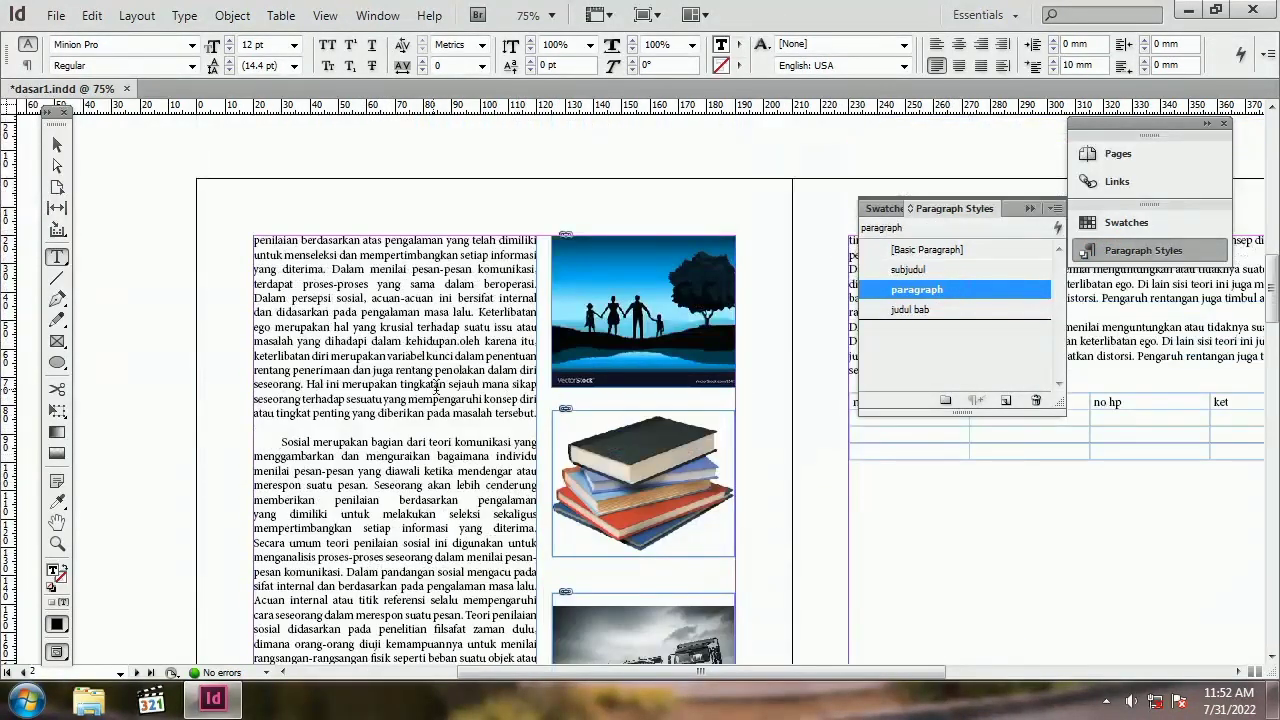
pyautogui.moveTo(474, 403); pyautogui.dragTo(288, 381)
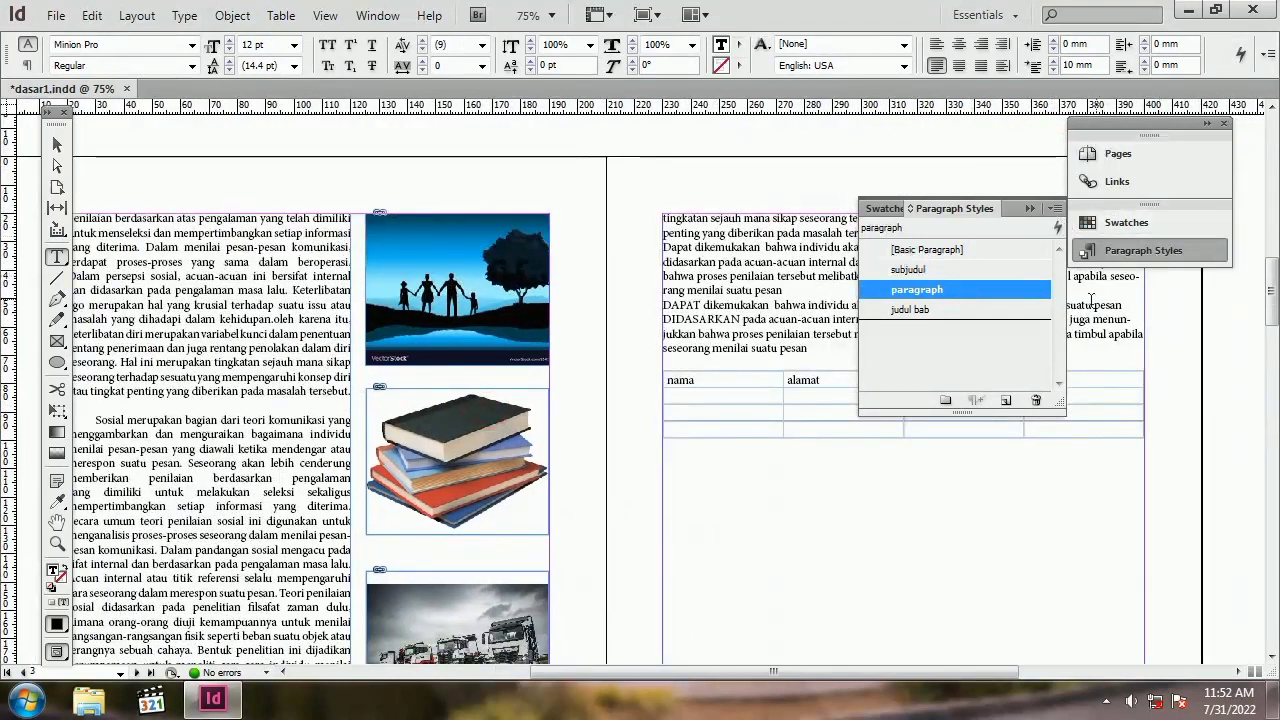
pyautogui.click(1122, 258)
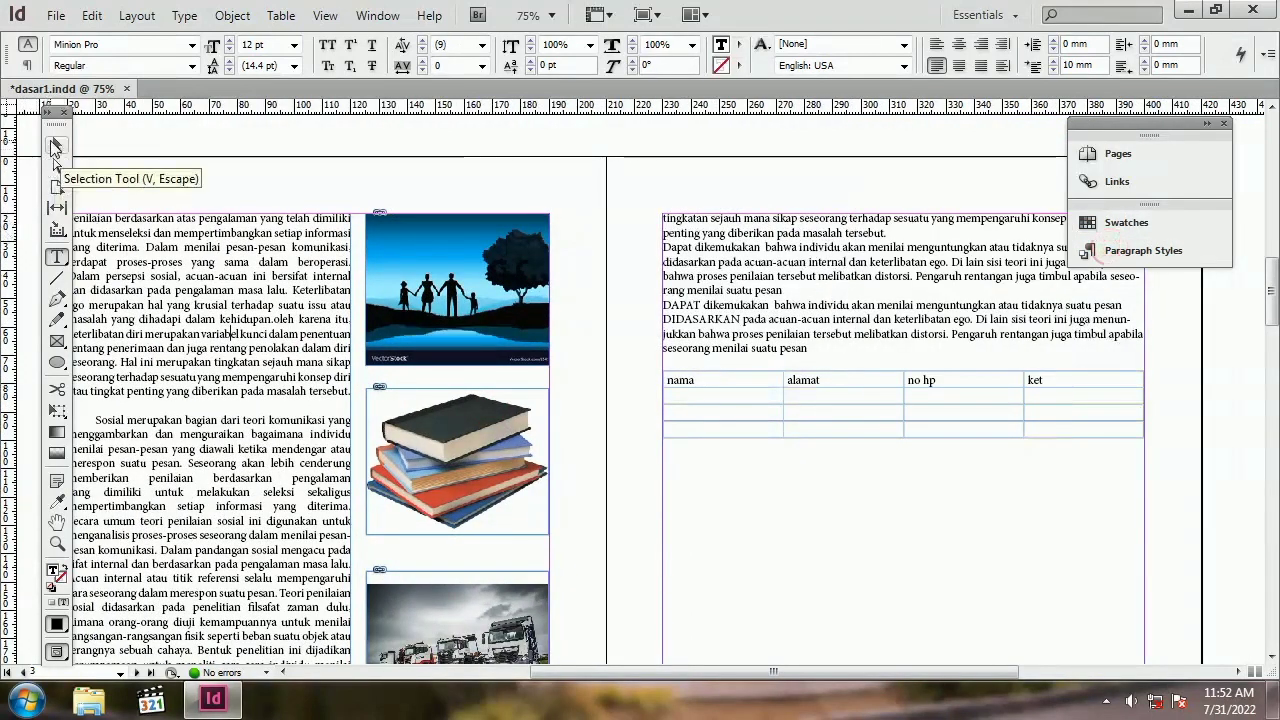
pyautogui.click(56, 144)
pyautogui.scroll(-1, 678, 440)
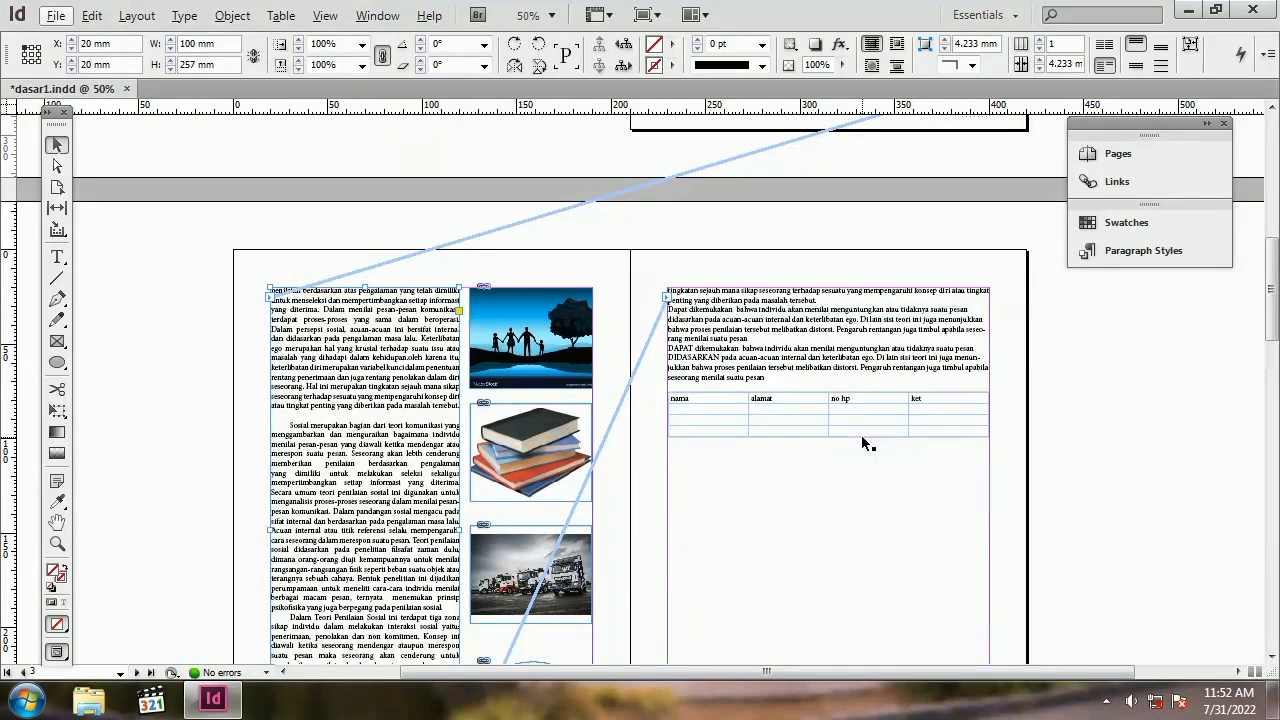
pyautogui.hotkey('ctrl', 's')
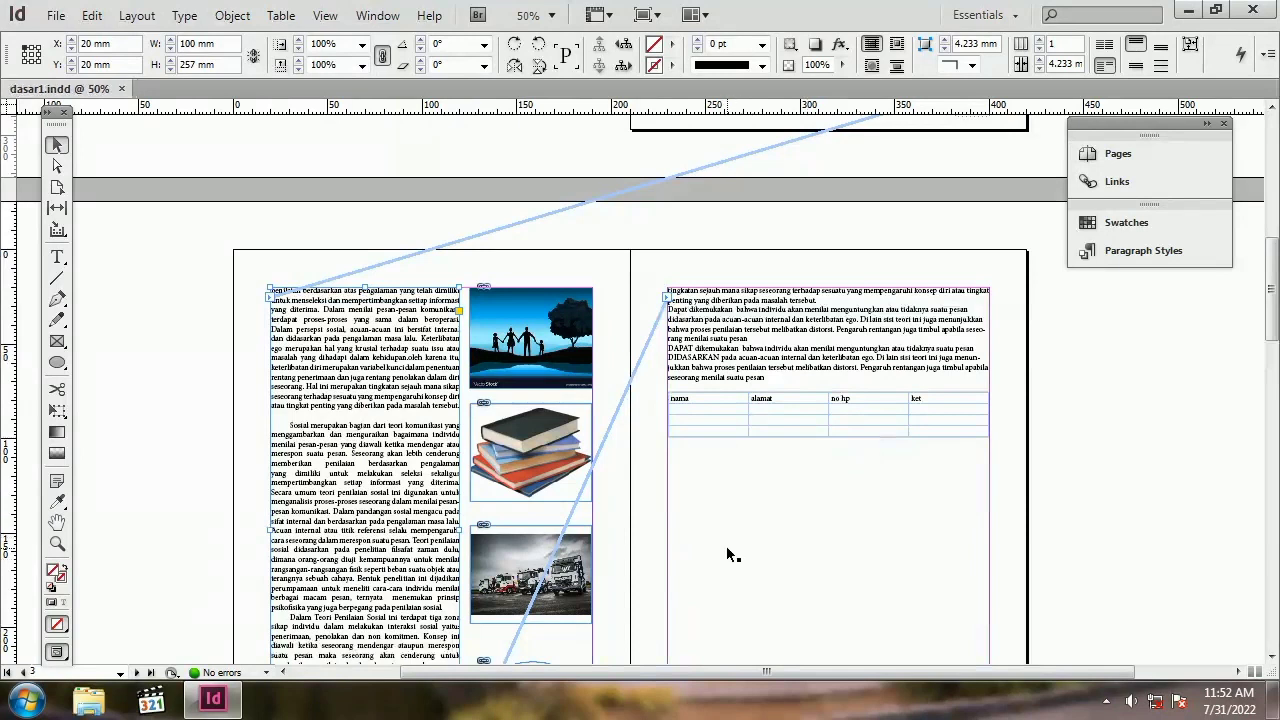
pyautogui.scroll(-3, 728, 550)
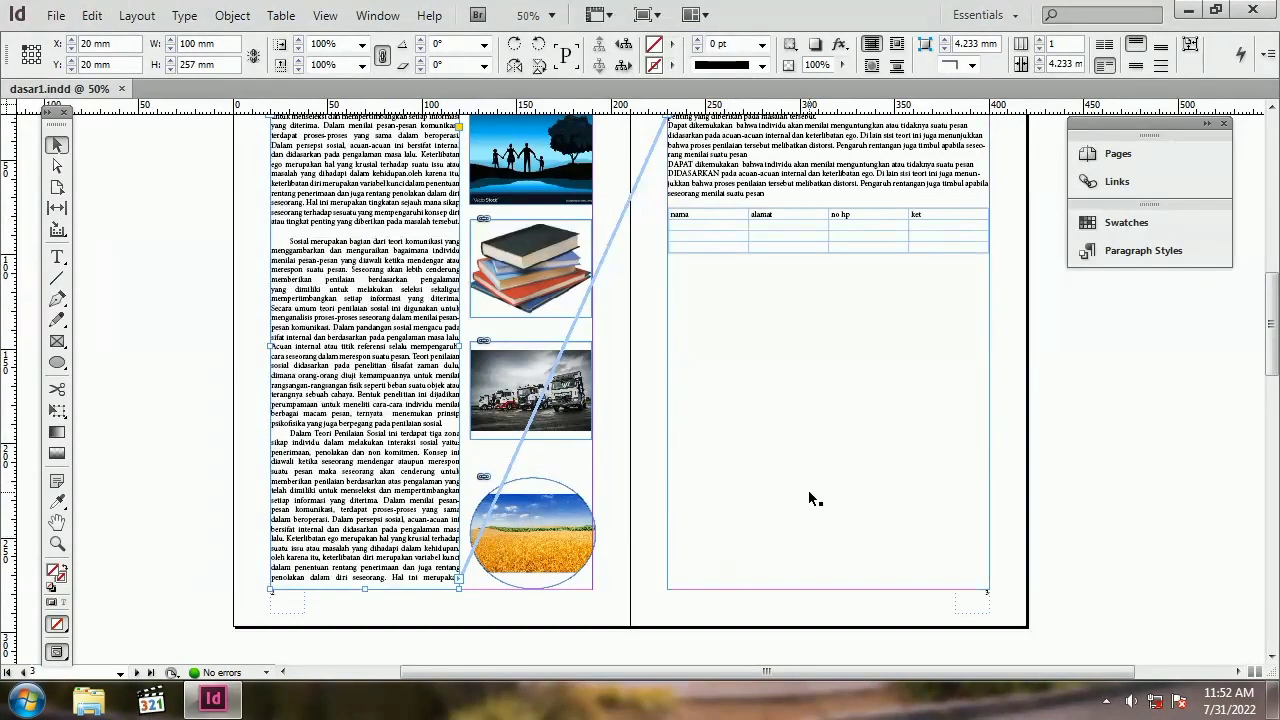
pyautogui.scroll(1, 811, 498)
pyautogui.scroll(-1, 811, 498)
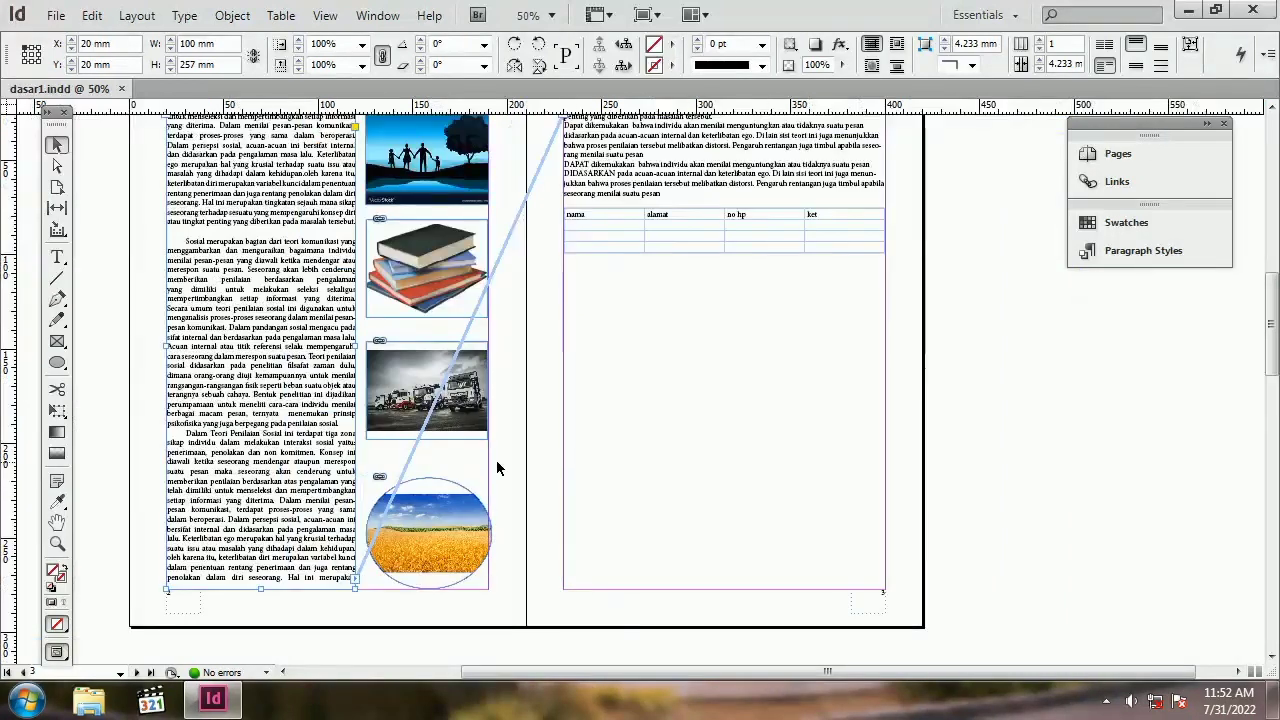
pyautogui.scroll(2, 737, 408)
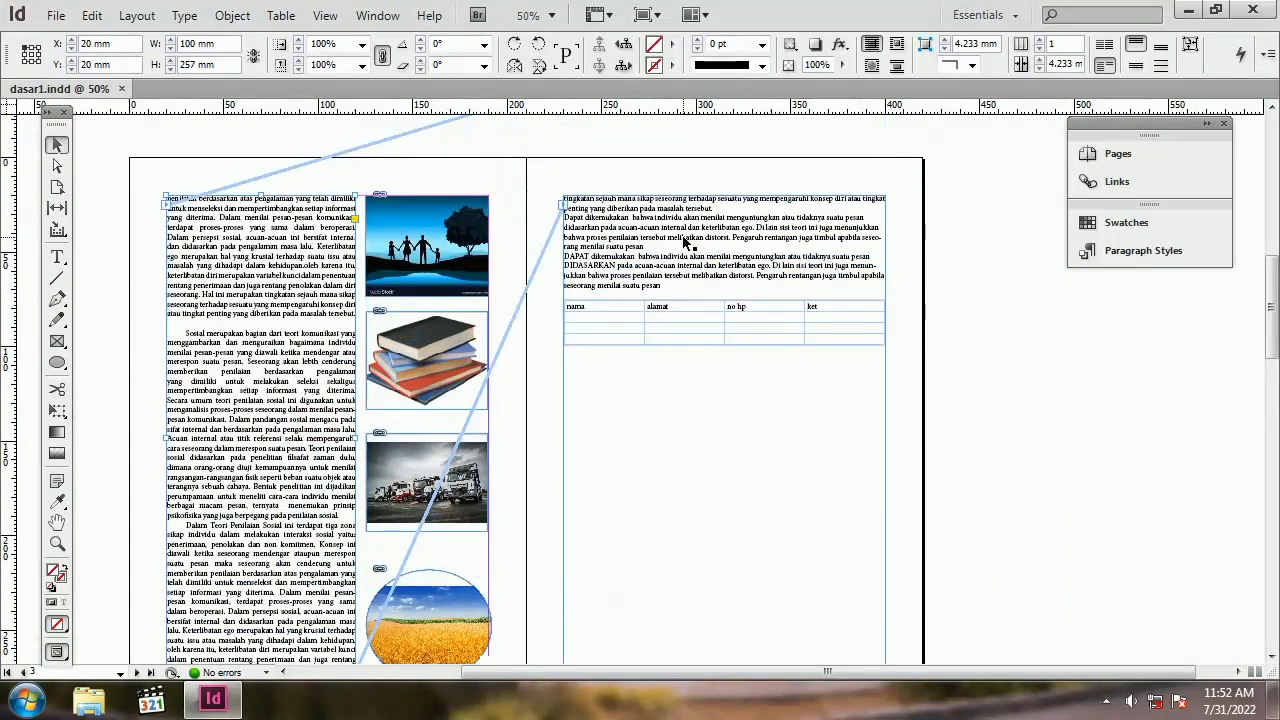